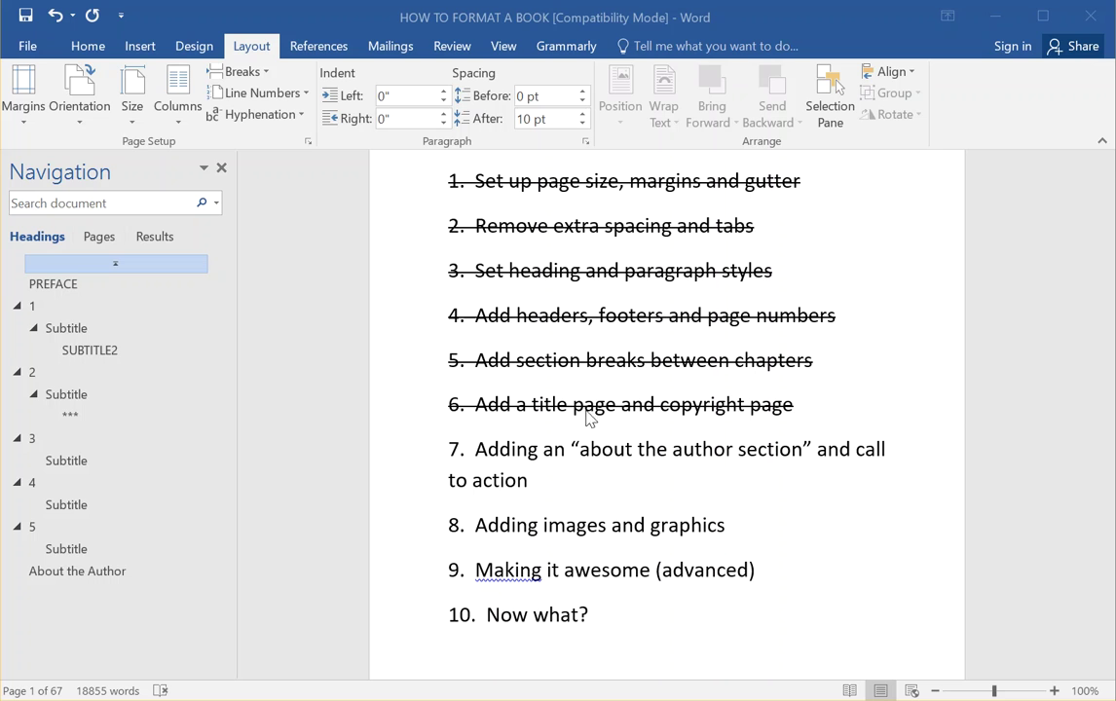
- Insert the author's biography paragraph, describing a book designer with a PhD in Literature, below the About the Author heading
left_click(669, 454)
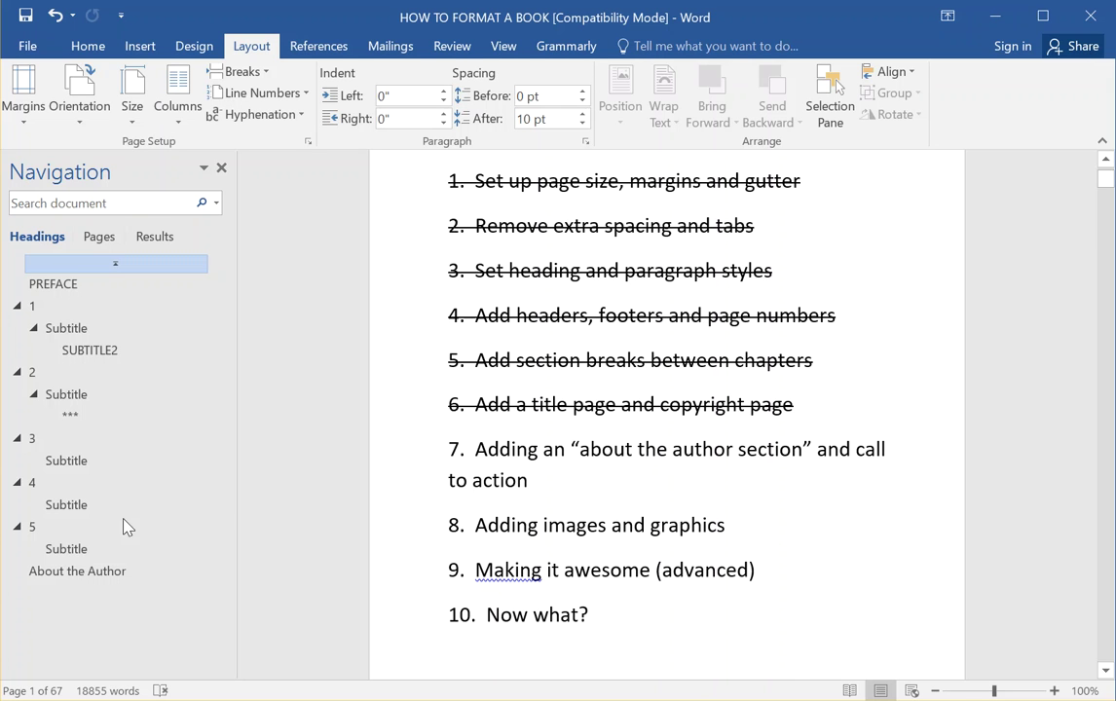
left_click(92, 571)
scroll(527, 466, "down", 1)
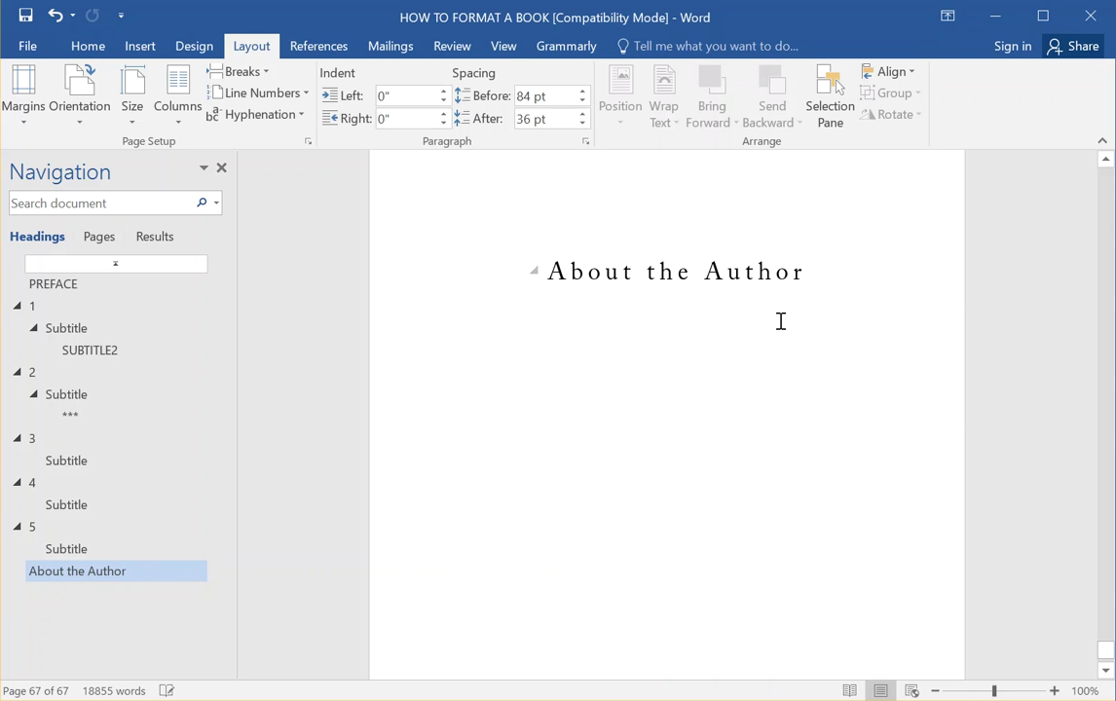
key("Return")
type("Derek Murphy is a book designer with a PhD in Literature who makes DIY templates and resources to help authors publish and market better-looking books. He's spoken at writing conferences from Thailand to Ecuador, and was featured in CNN for running a writing retreat in a French castle. Derek posts case studies and guerrilla-style book marketing hacks on his website, creativindie.com, where he helps artists and authors \"make more and market less.\"")
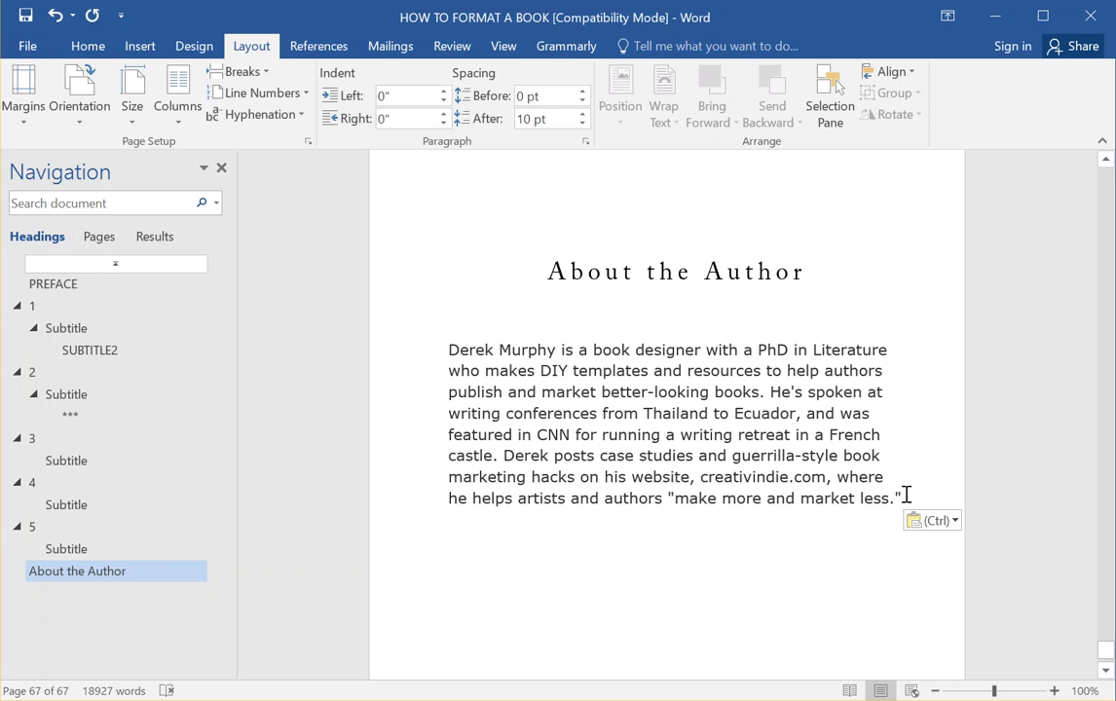
- Apply the first-paragraph style to the whole author biography
left_click_drag(906, 495, 445, 350)
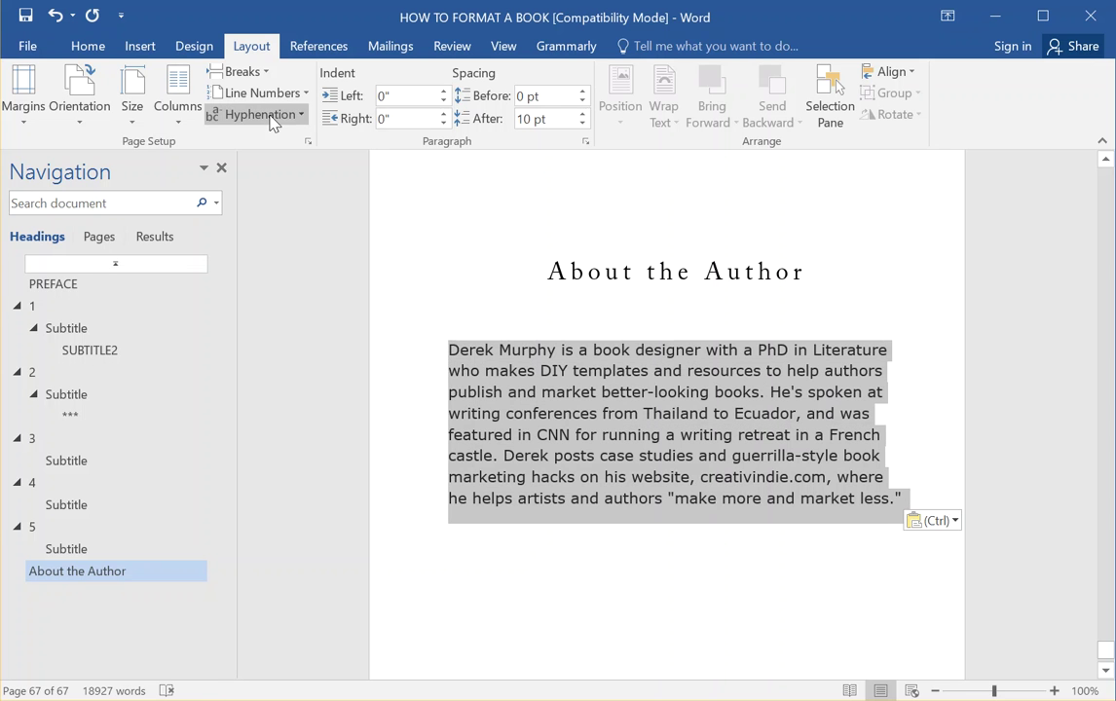
left_click(83, 46)
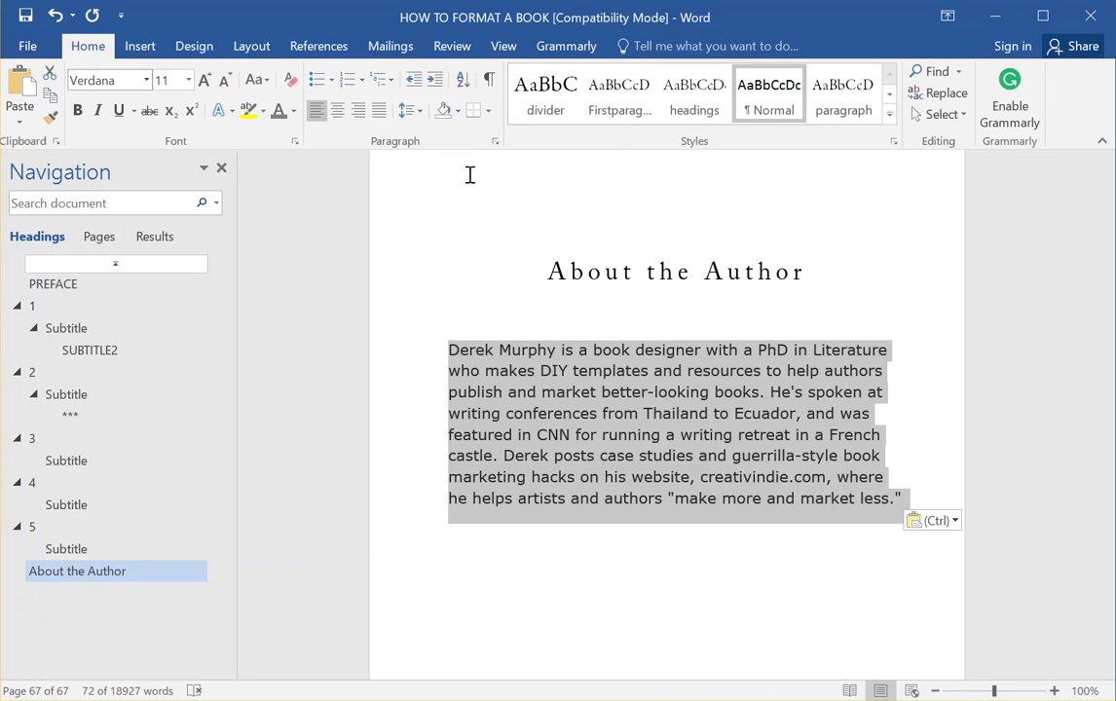
left_click(610, 110)
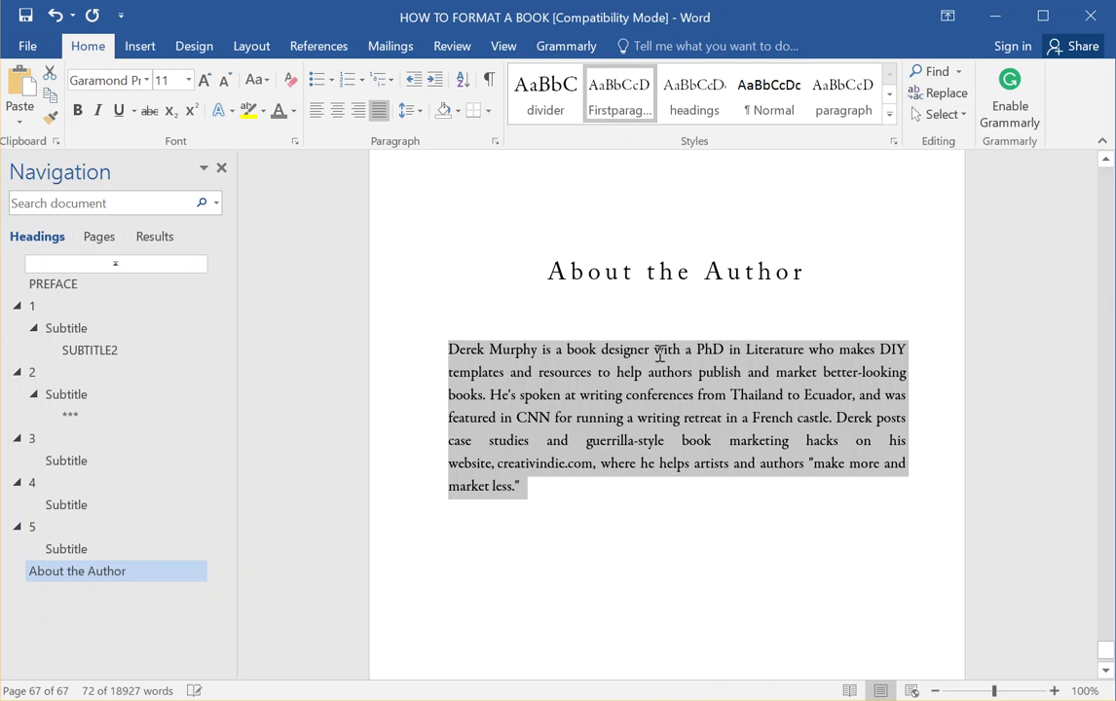
- Make the author's name at the start of the biography bold and uppercase
left_click(659, 353)
left_click_drag(541, 353, 374, 293)
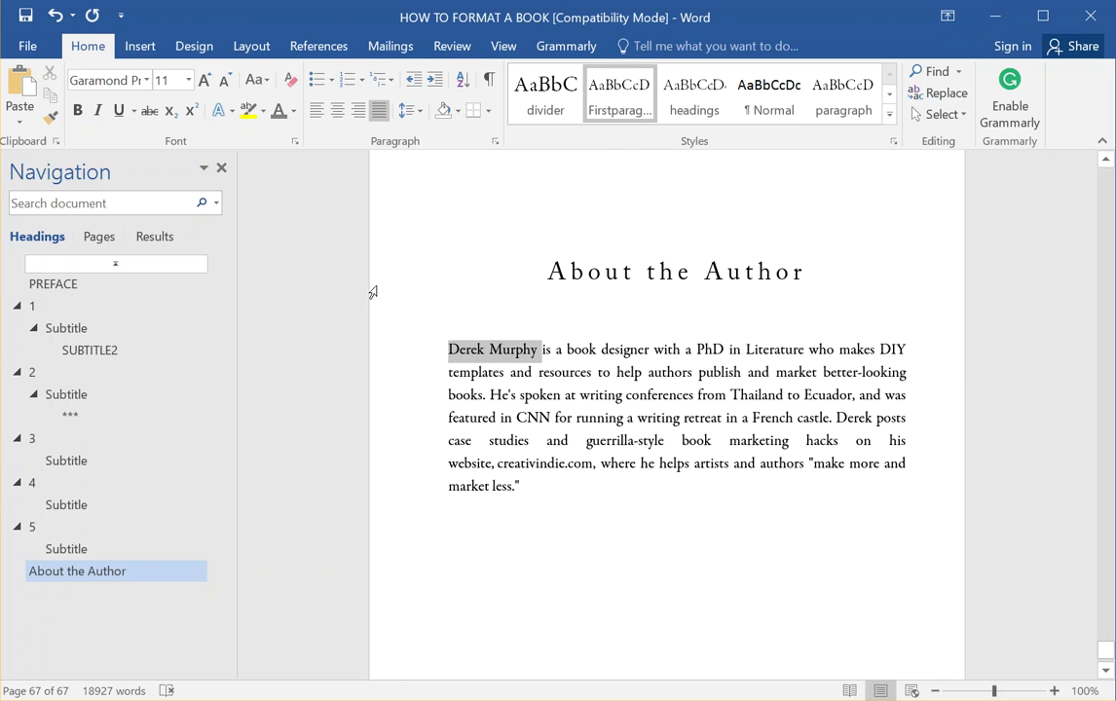
key("ctrl+b")
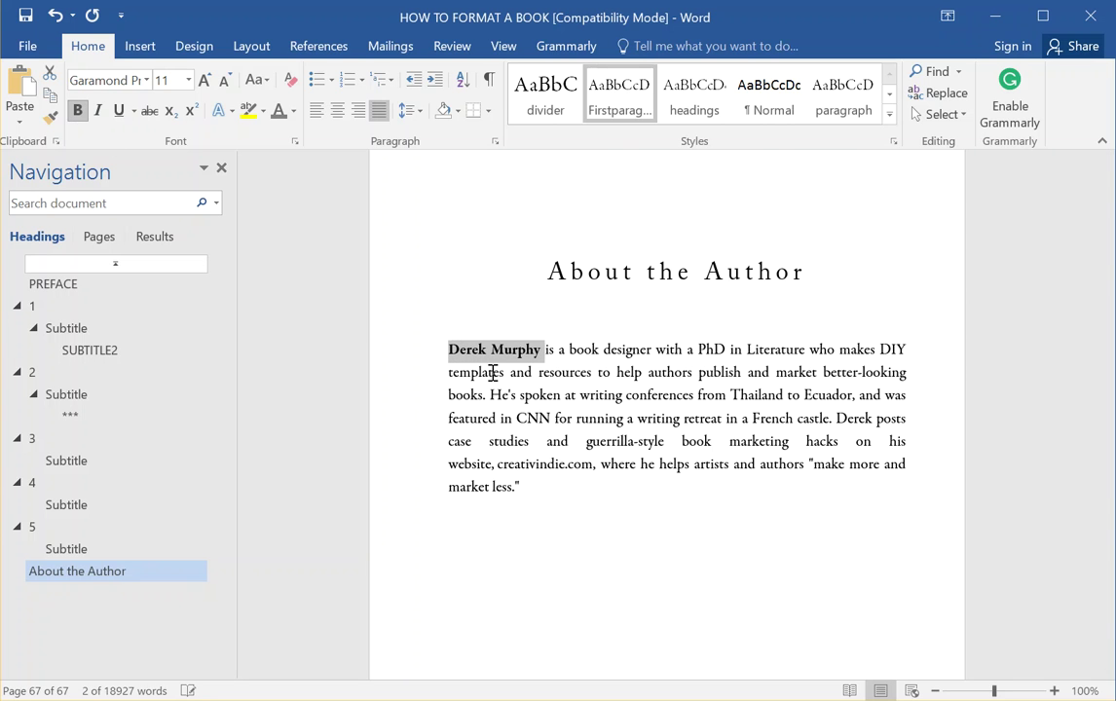
left_click(256, 80)
left_click(292, 149)
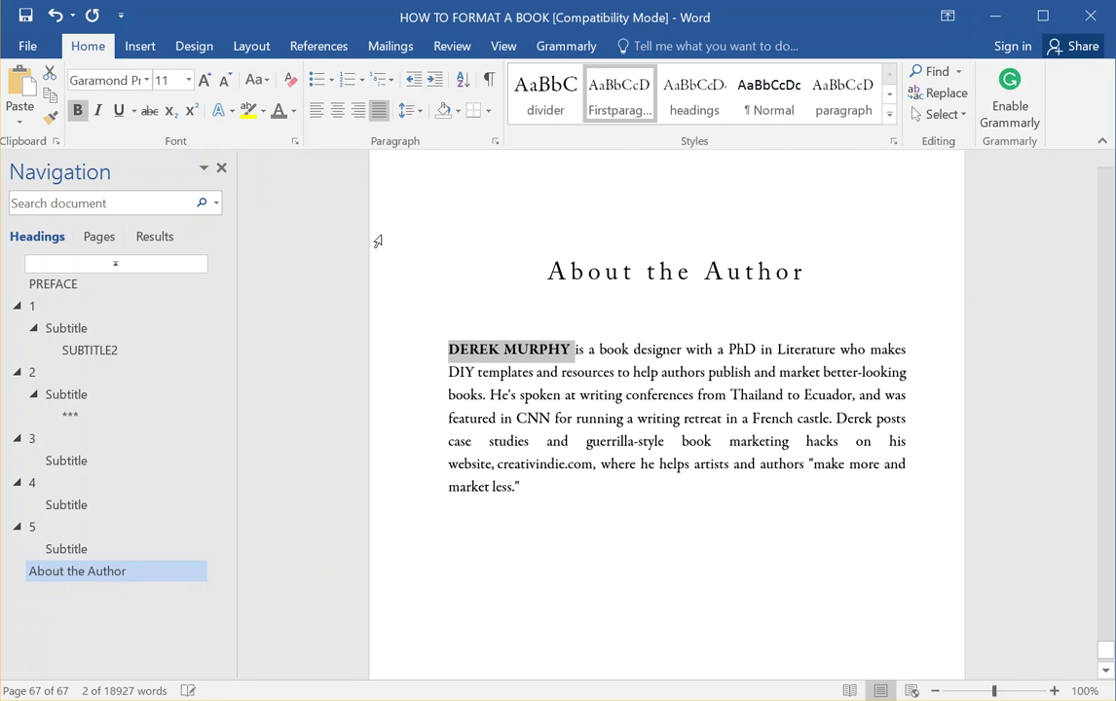
- Replace the straight quotes around "make more and market less." in the biography with curly quotes
left_click(651, 394)
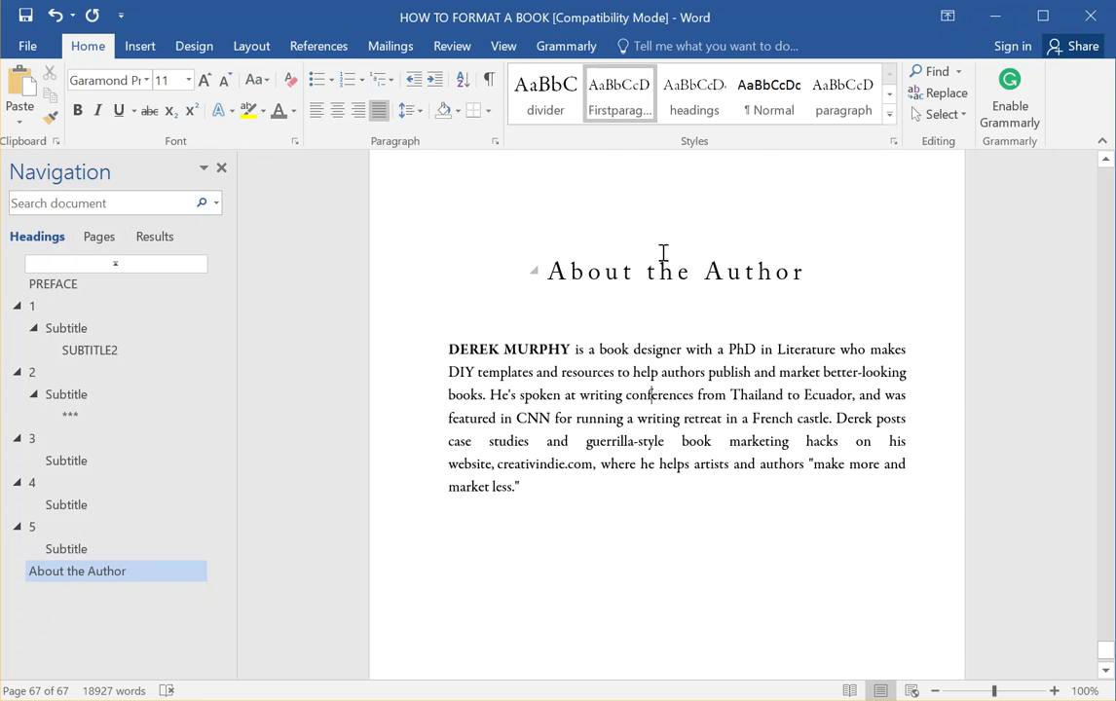
left_click(679, 312)
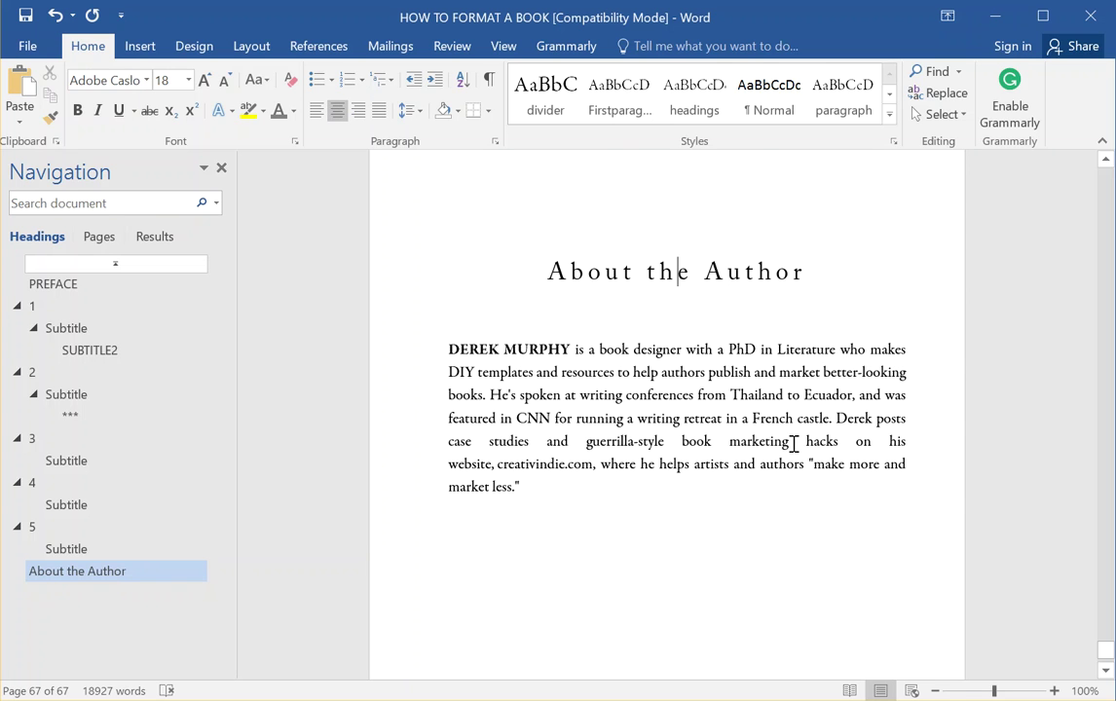
left_click(618, 498)
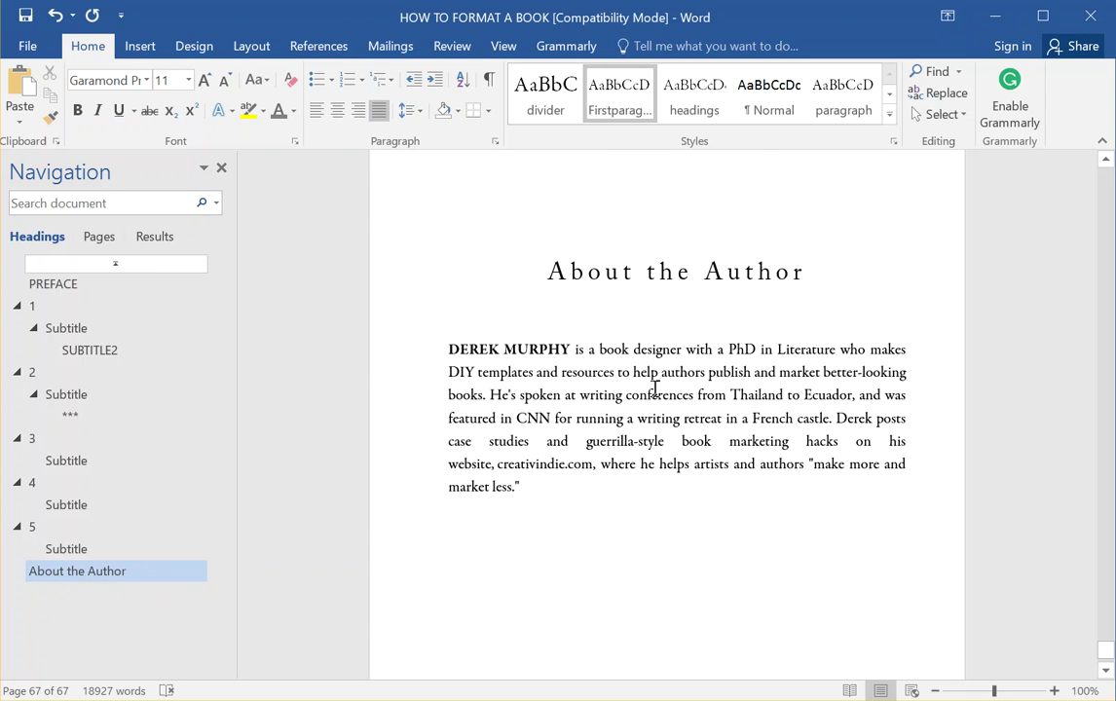
left_click(812, 465)
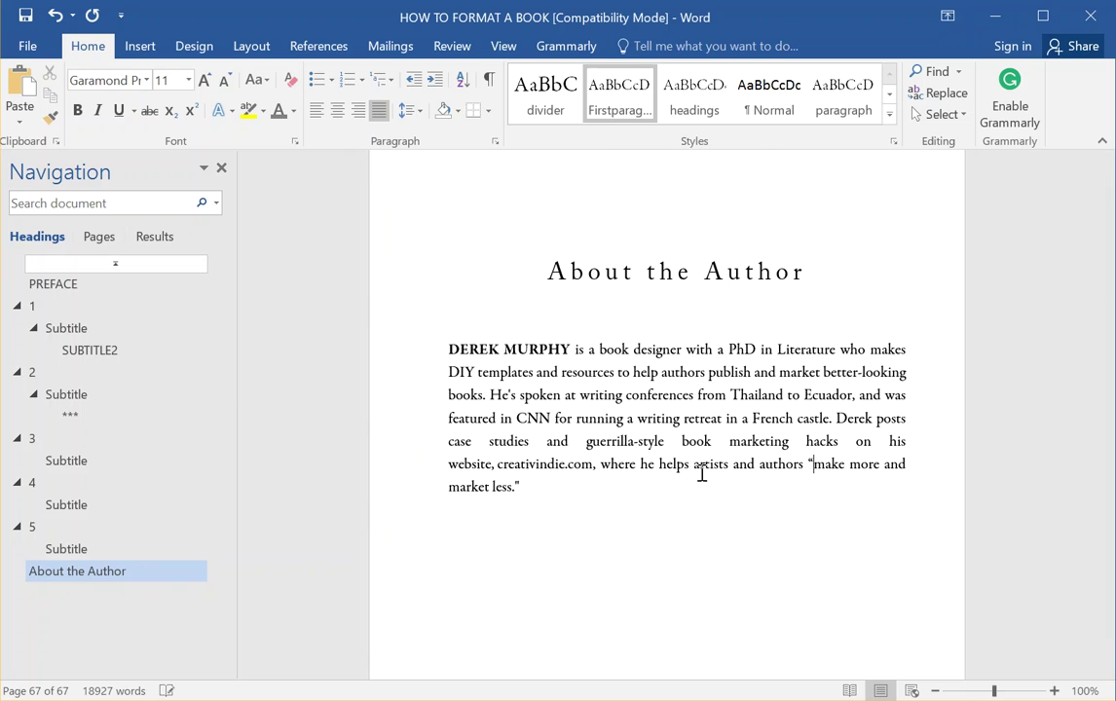
left_click(589, 492)
key("BackSpace")
type("\"")
- Add the line "Sign up on my website for a free package of book formatting templates..." below the biography, separated by a blank line
key("Return")
key("Return")
type("Sign up on my wevsi")
key("BackSpace")
key("BackSpace")
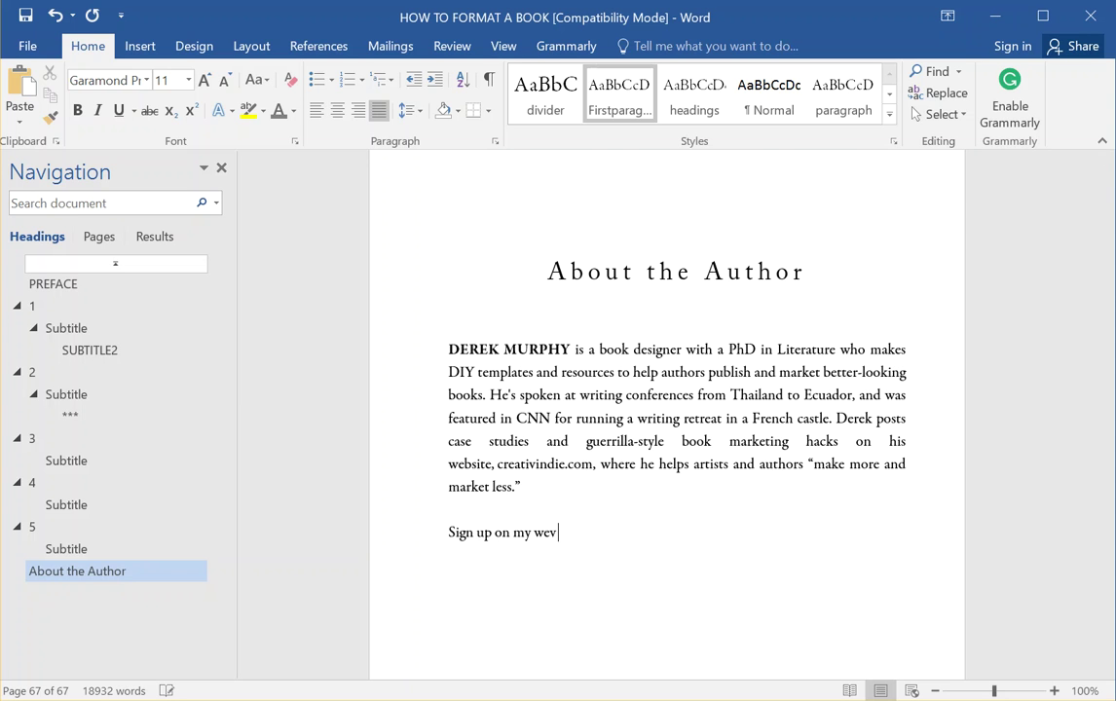
key("BackSpace")
type("biste")
key("BackSpace")
key("BackSpace")
key("BackSpace")
type("site")
key("BackSpace")
key("BackSpace")
key("BackSpace")
key("BackSpace")
key("BackSpace")
type("site for a free package of book")
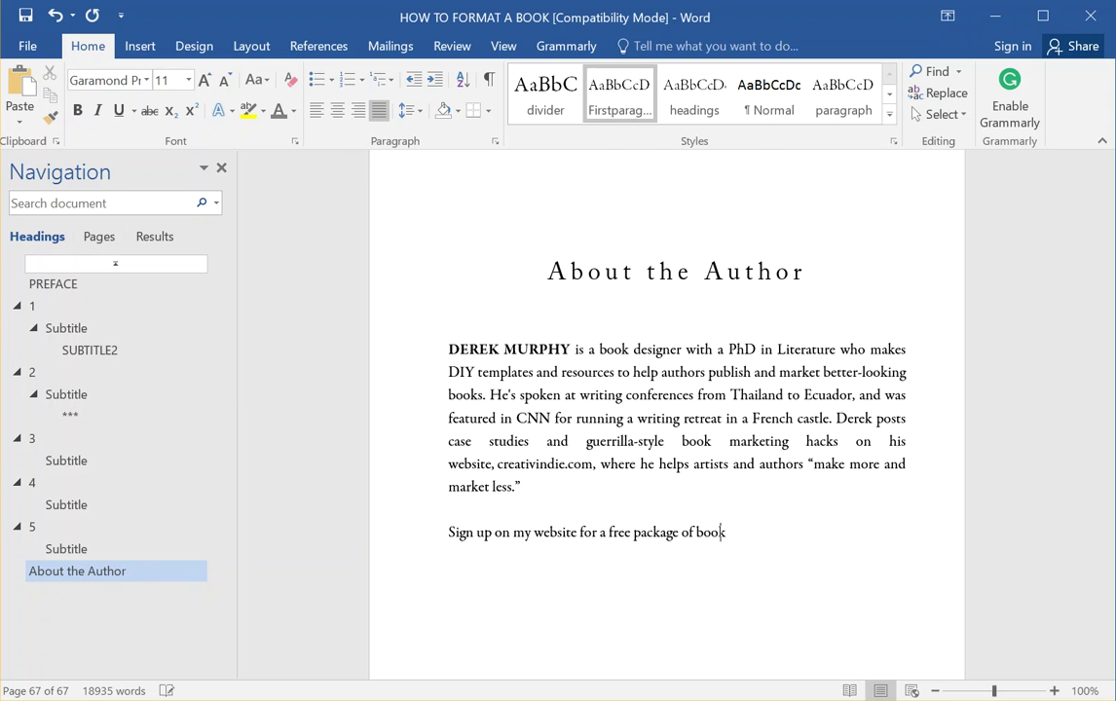
type(" formatting templates")
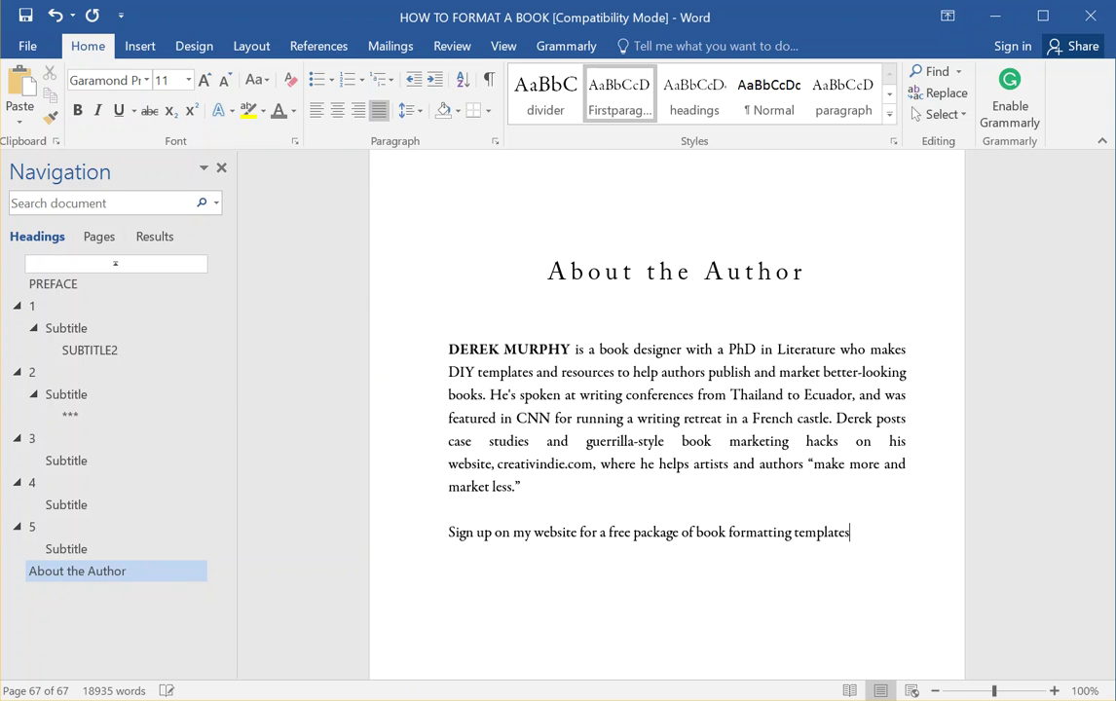
type("...")
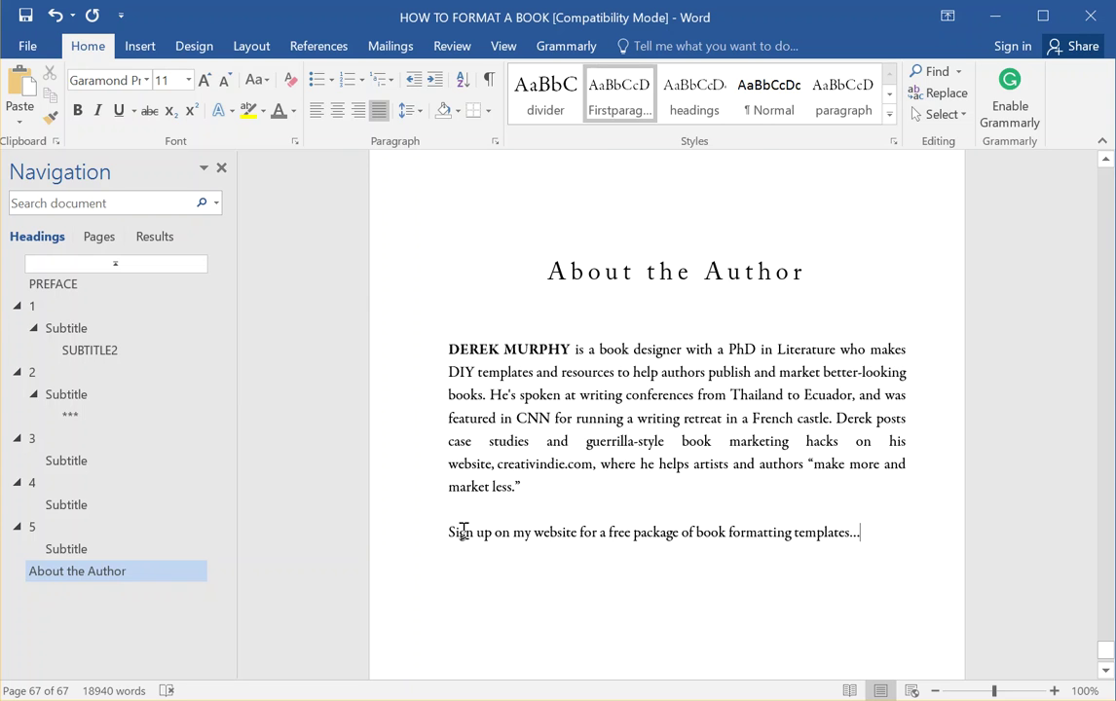
- Replace the ellipsis at the end of the sign-up sentence with a comma
left_click_drag(448, 532, 875, 533)
left_click(868, 540)
key("BackSpace")
type(",")
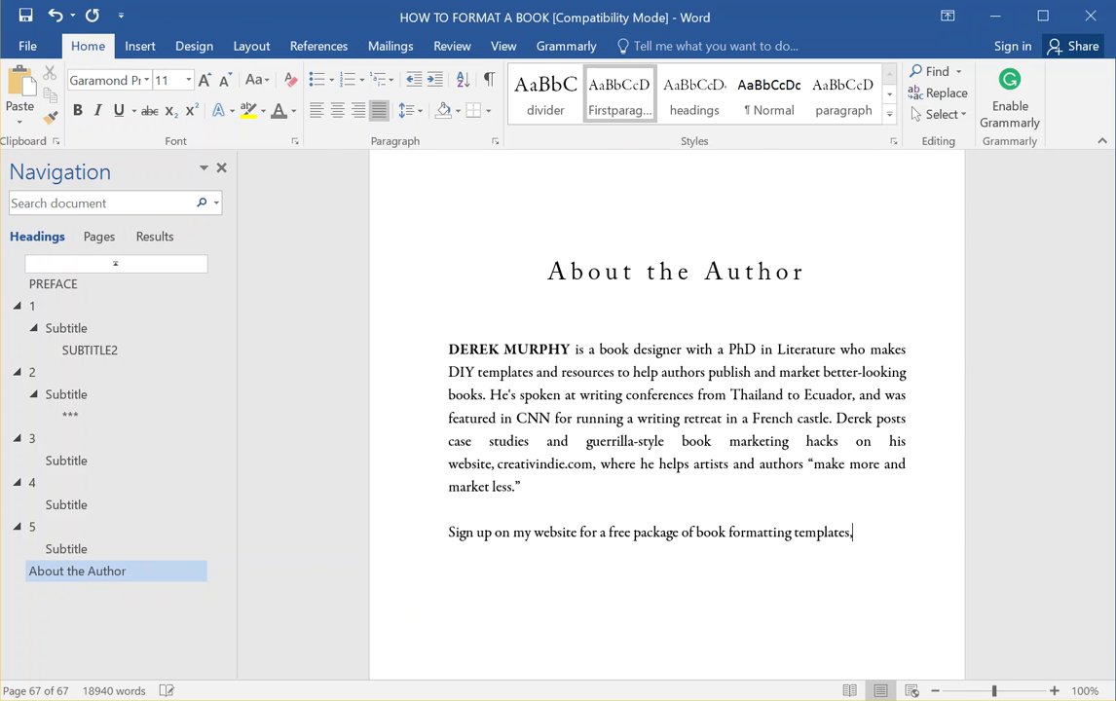
mouse_move(854, 532)
left_mouse_down()
mouse_move(406, 541)
mouse_move(850, 541)
left_mouse_up()
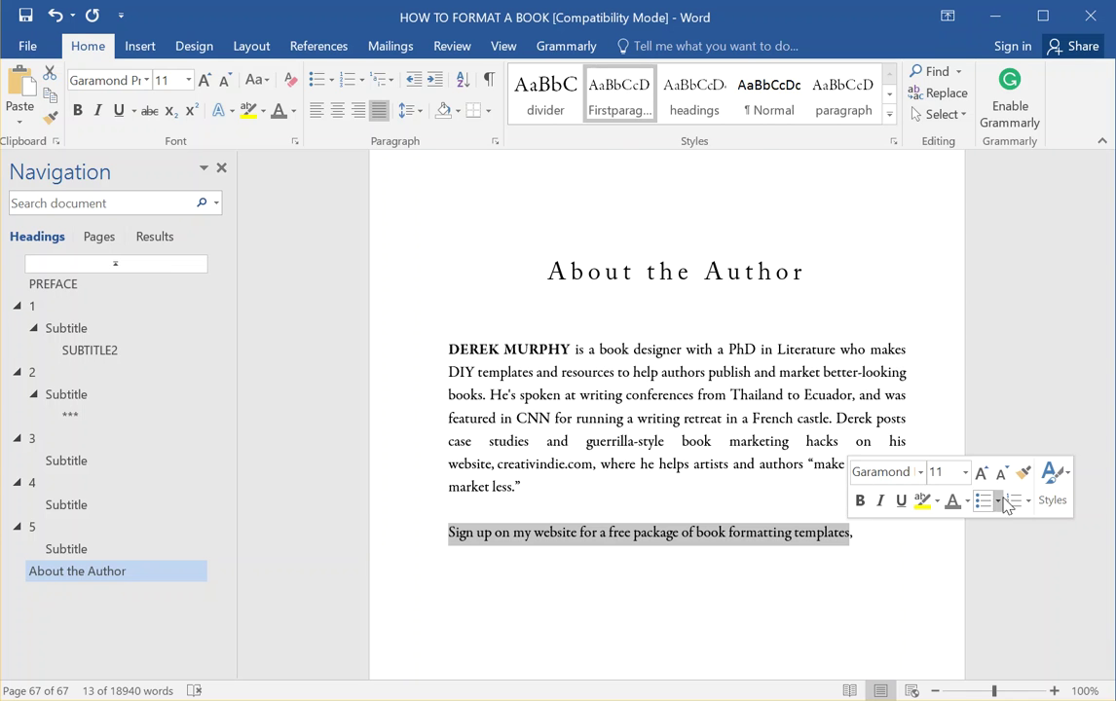
left_click(141, 49)
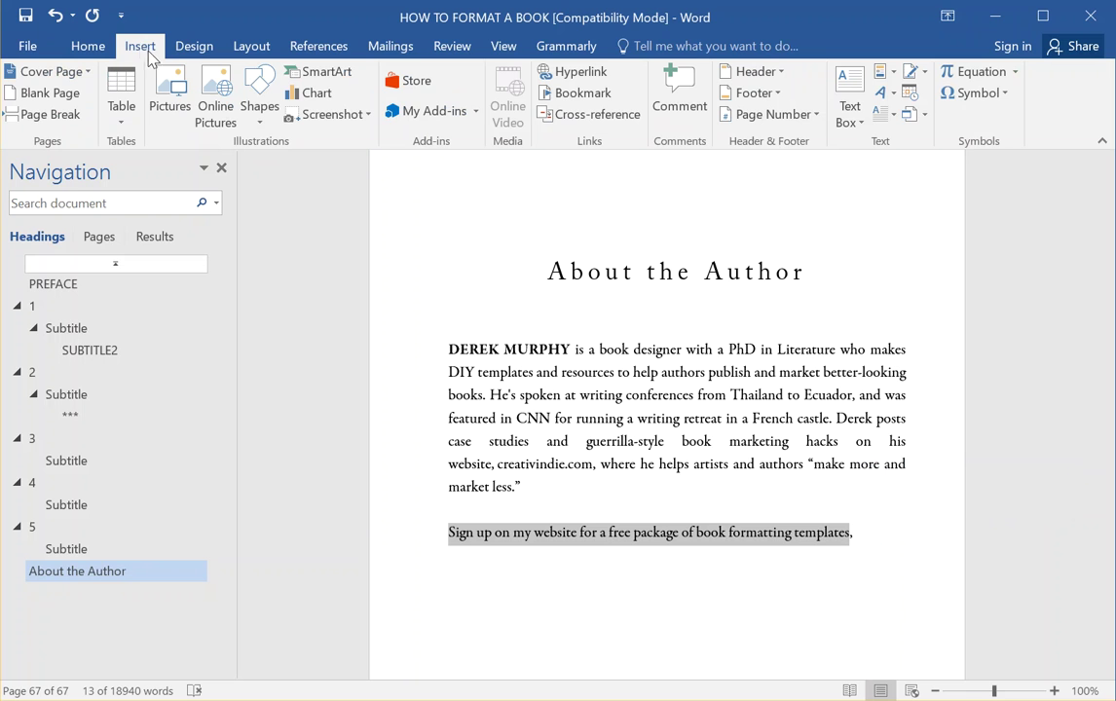
left_click(596, 72)
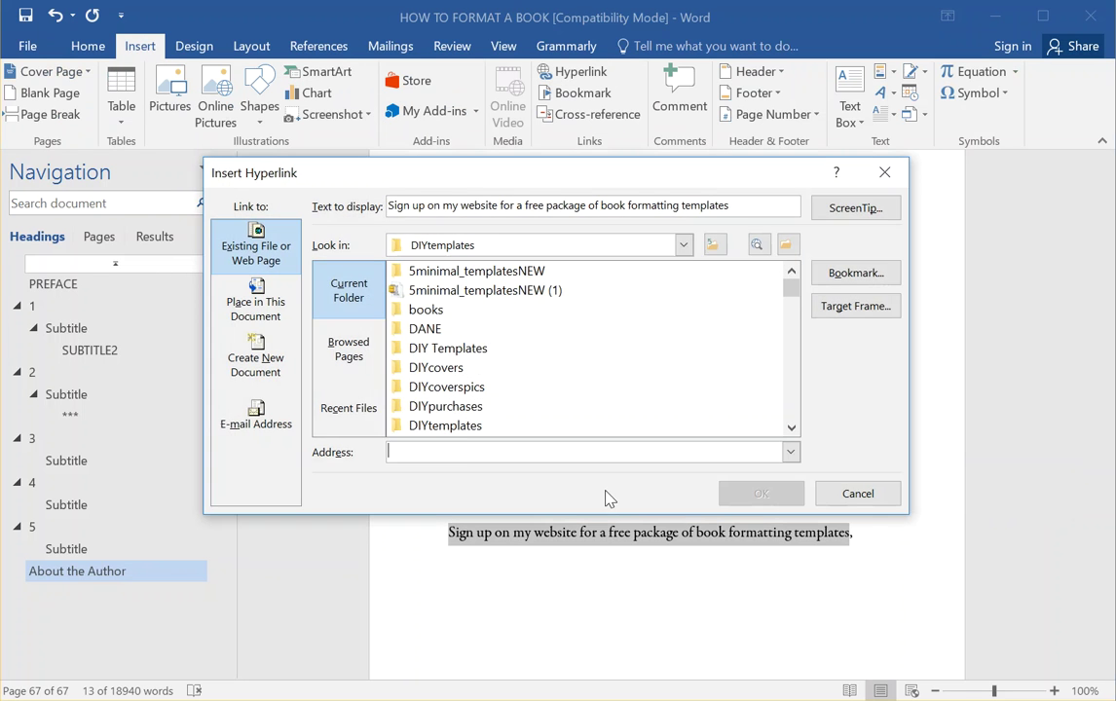
type("http")
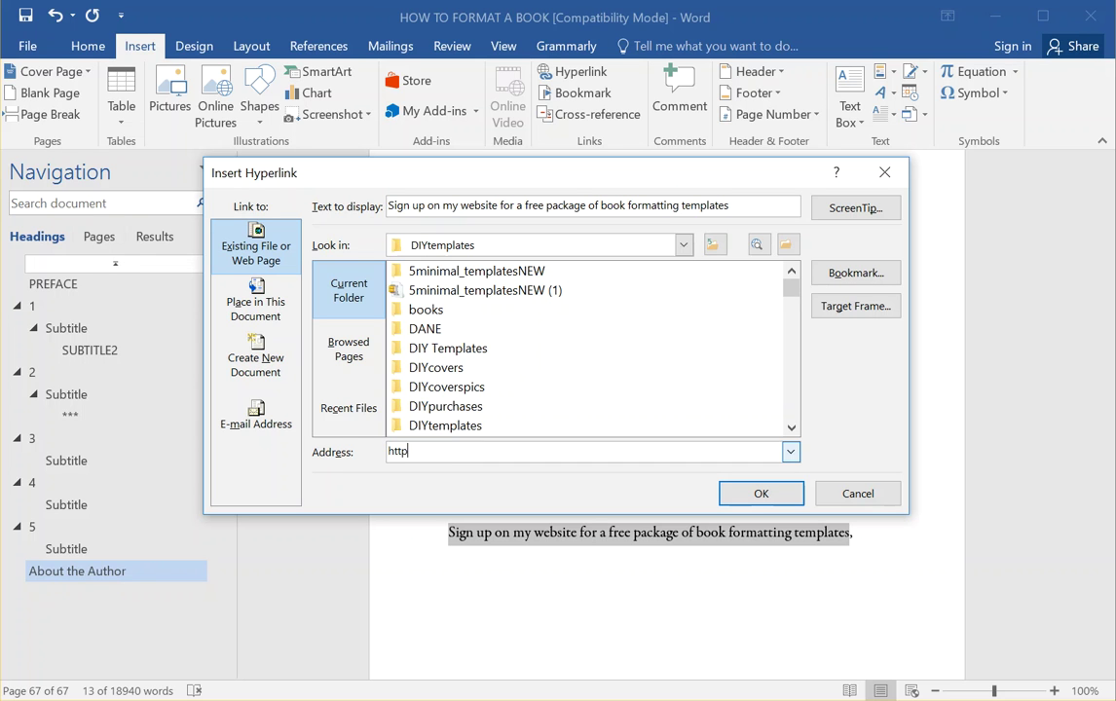
type("://www.diybookforam")
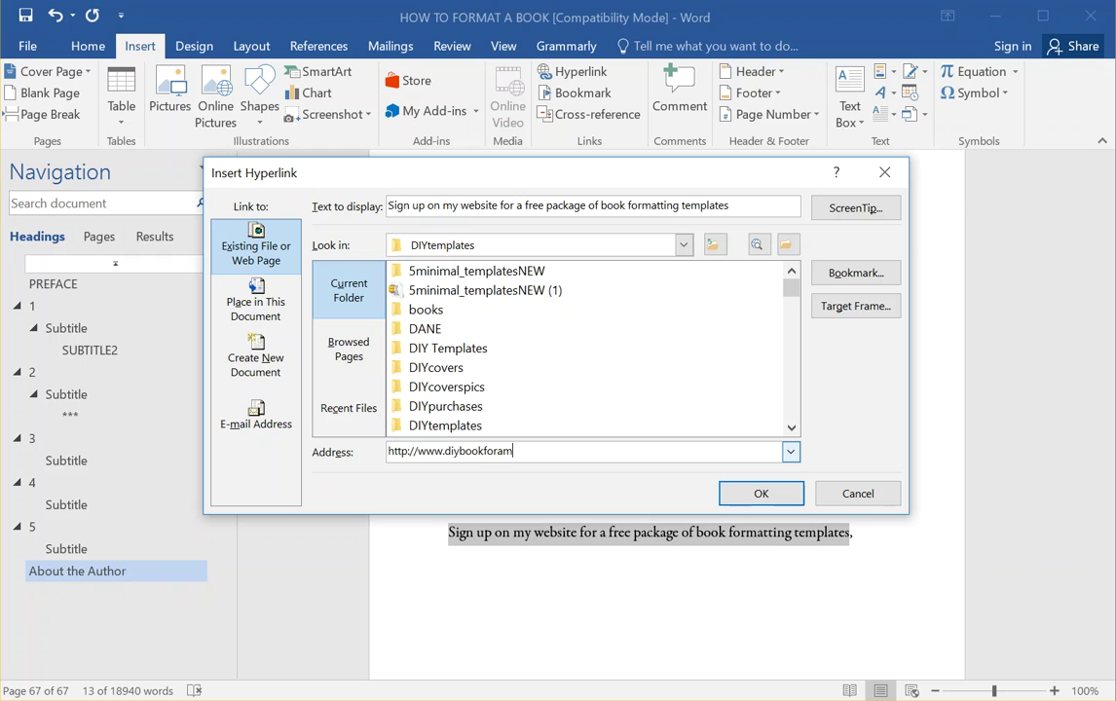
key("BackSpace")
key("BackSpace")
type("mats.com")
left_click_drag(553, 449, 376, 449)
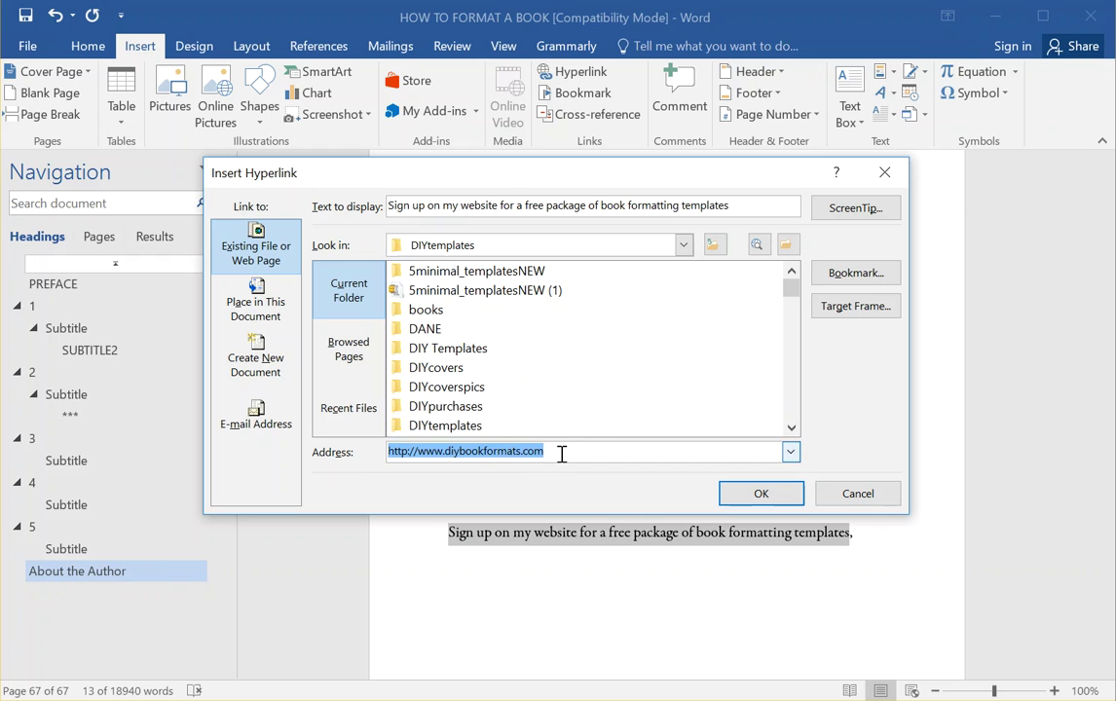
left_click(564, 451)
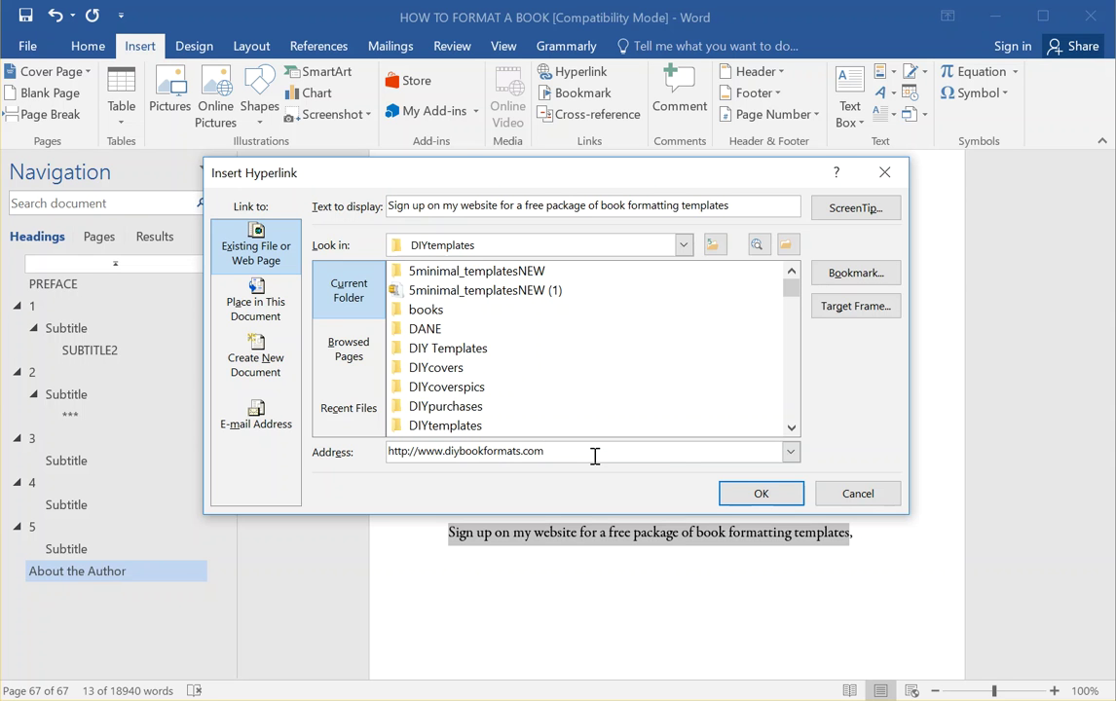
left_click(762, 493)
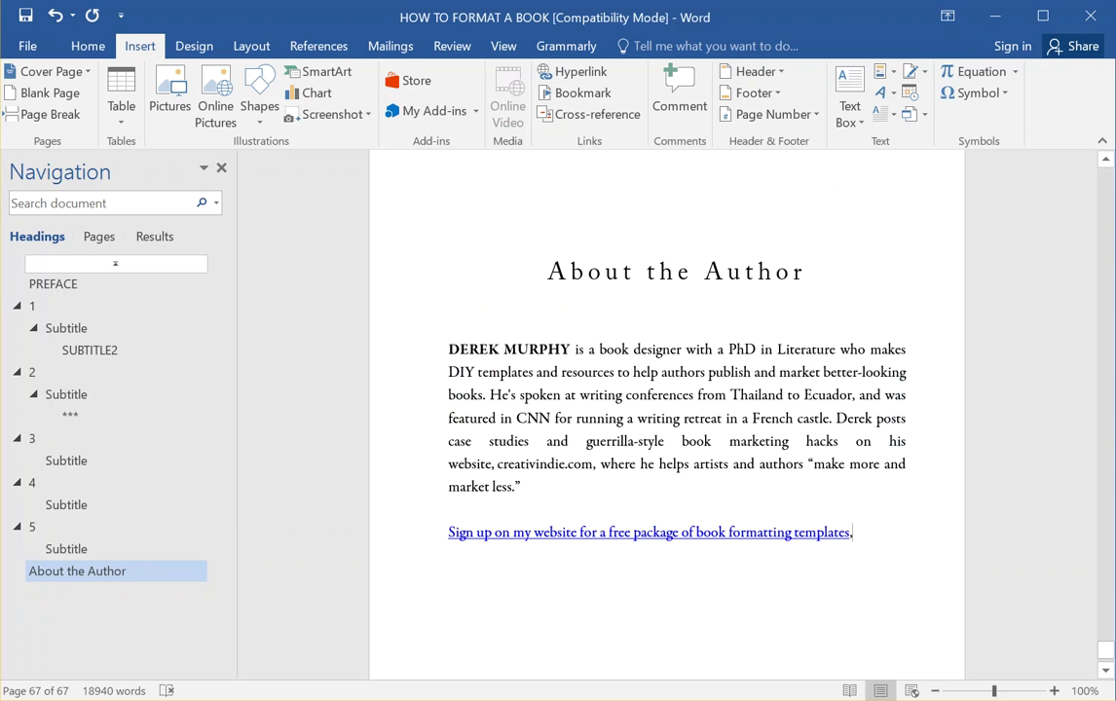
- End the linked sentence with a period and add the line "Did you enjoy this book?" below it after a blank line
key("BackSpace")
key("Return")
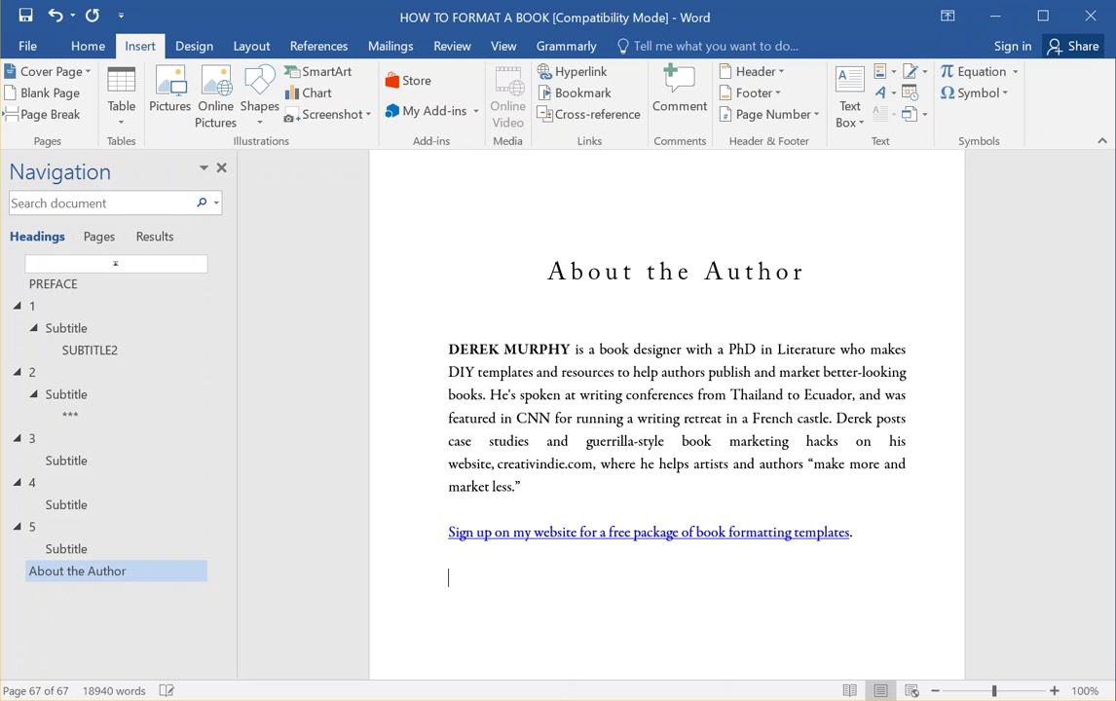
type("Did you enjoy thi")
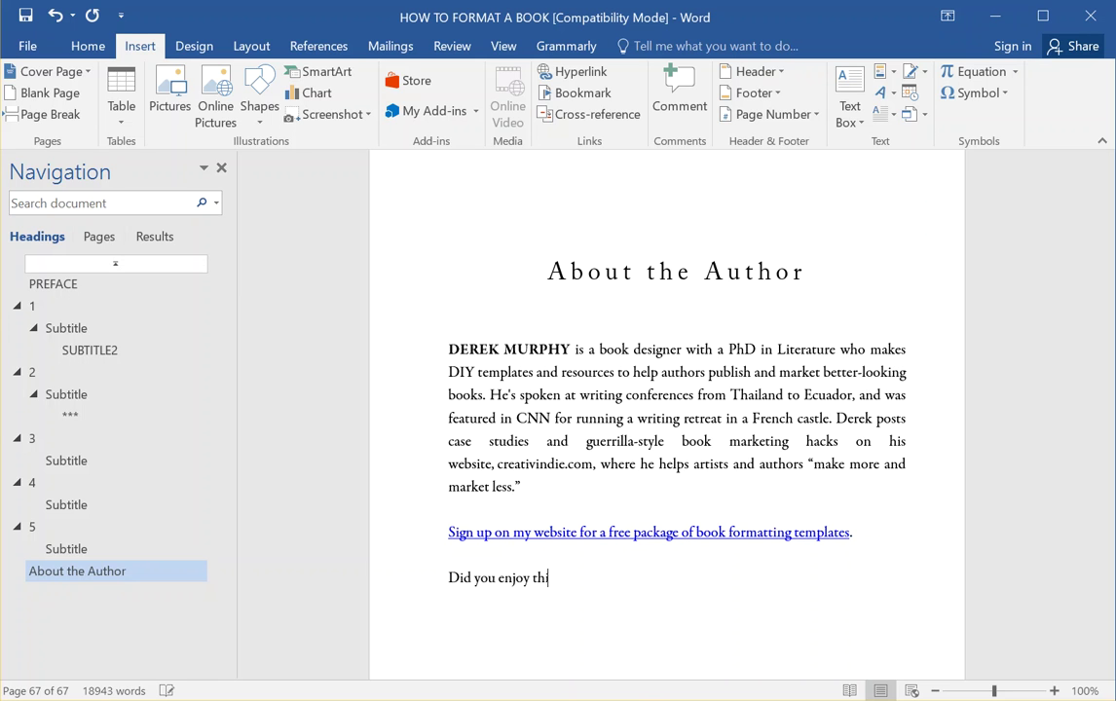
type("s book?")
key("Return")
- Make the line "Did you enjoy this book?" bold and centered
left_click(429, 578)
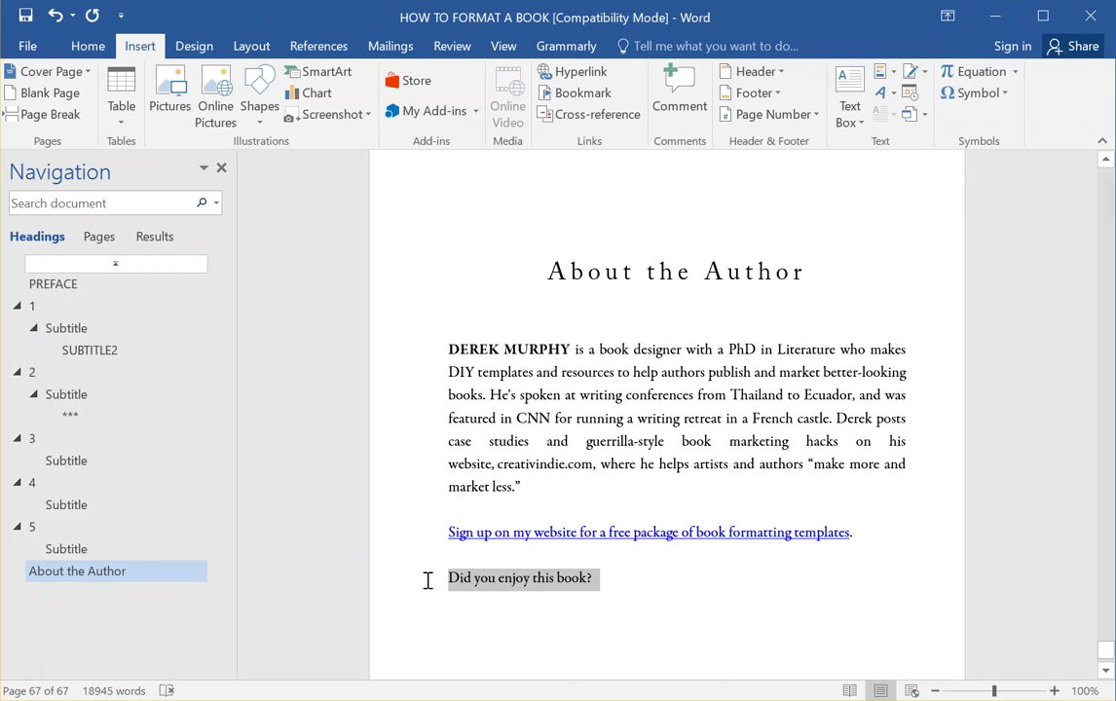
left_click(88, 47)
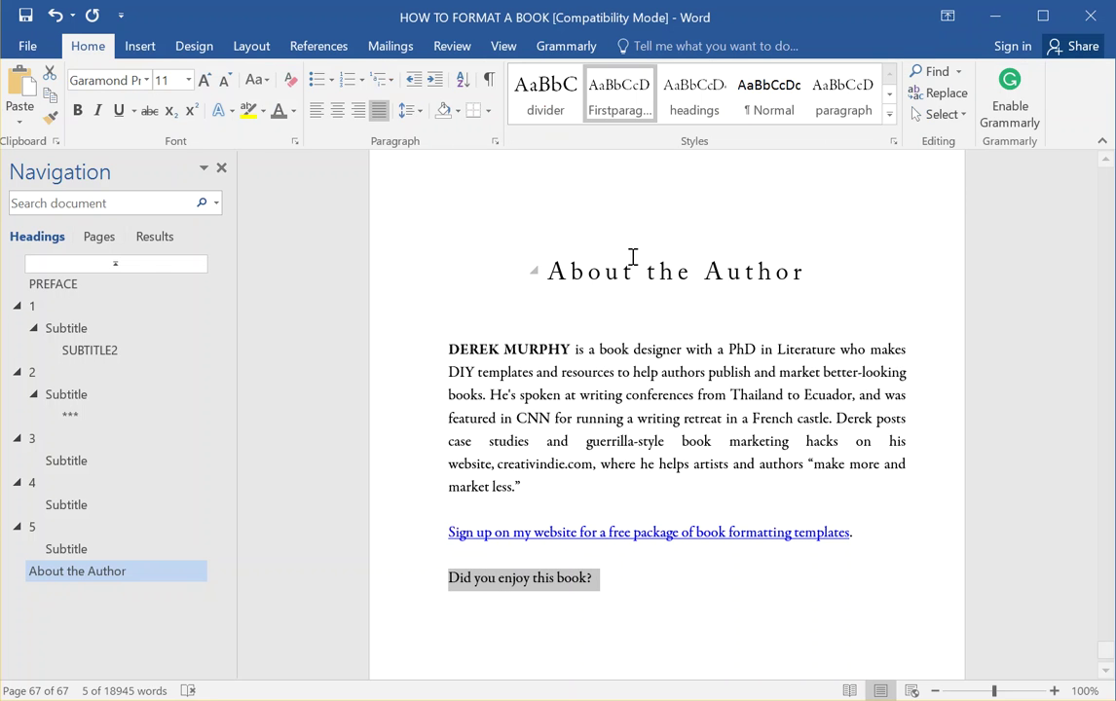
left_click(77, 110)
left_click(339, 110)
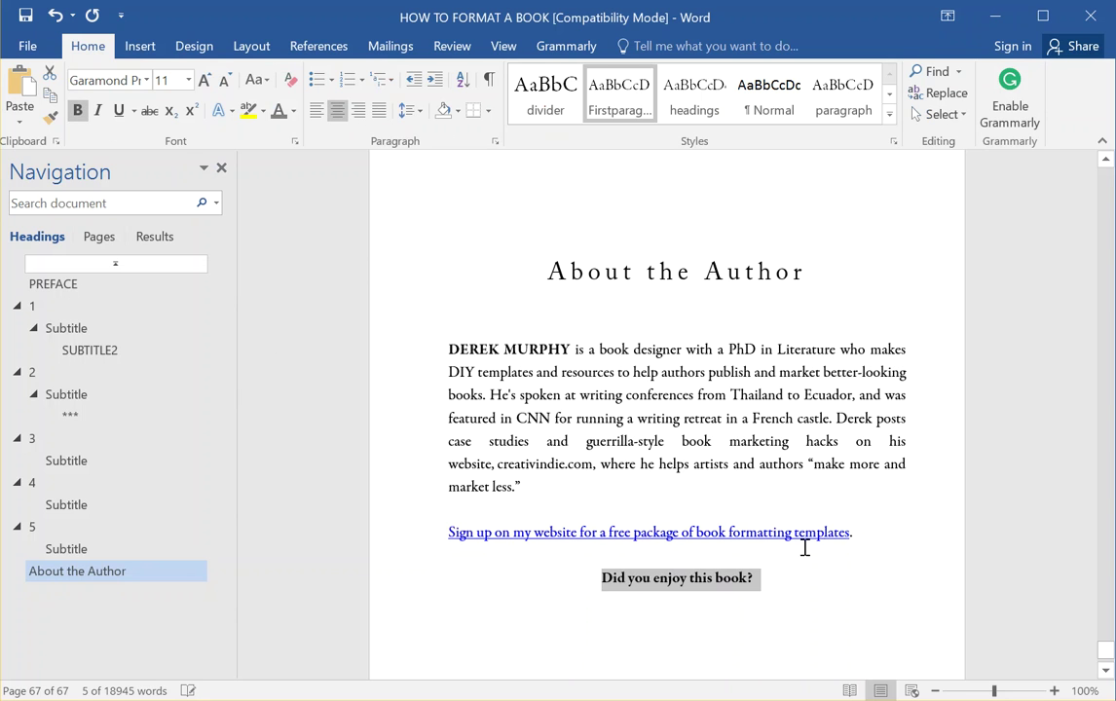
- Start a new line below "Did you enjoy this book?" with the text "Please let me kno" and remove its bold formatting
left_click(821, 577)
key("Return")
type("Please")
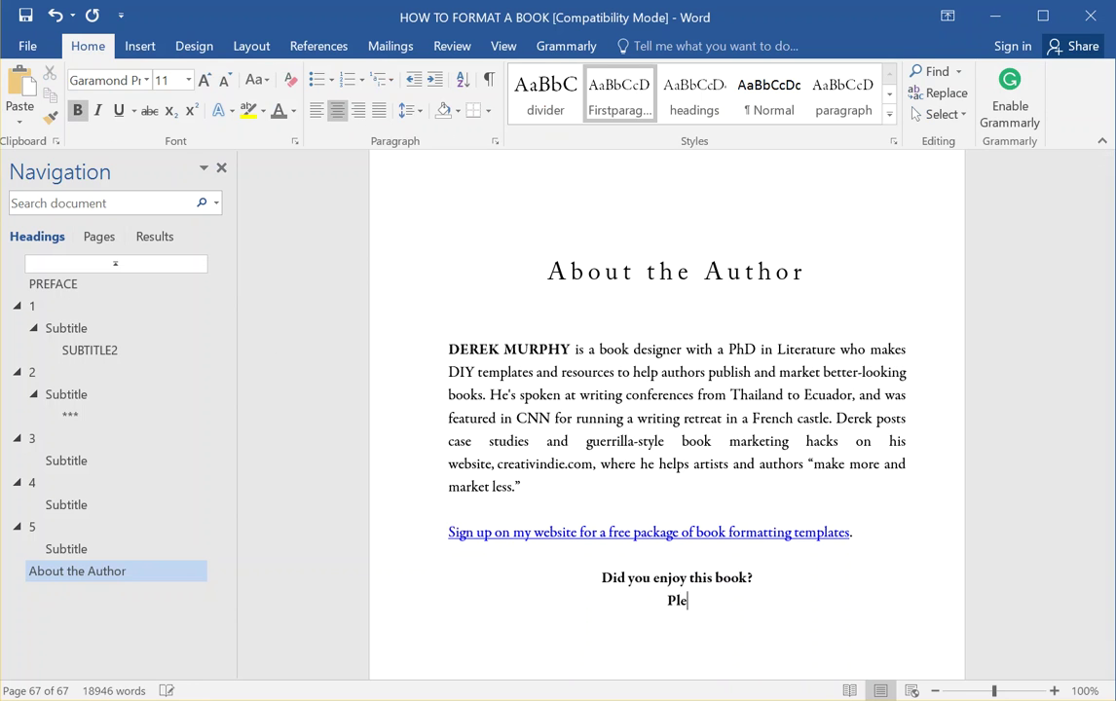
double_click(676, 604)
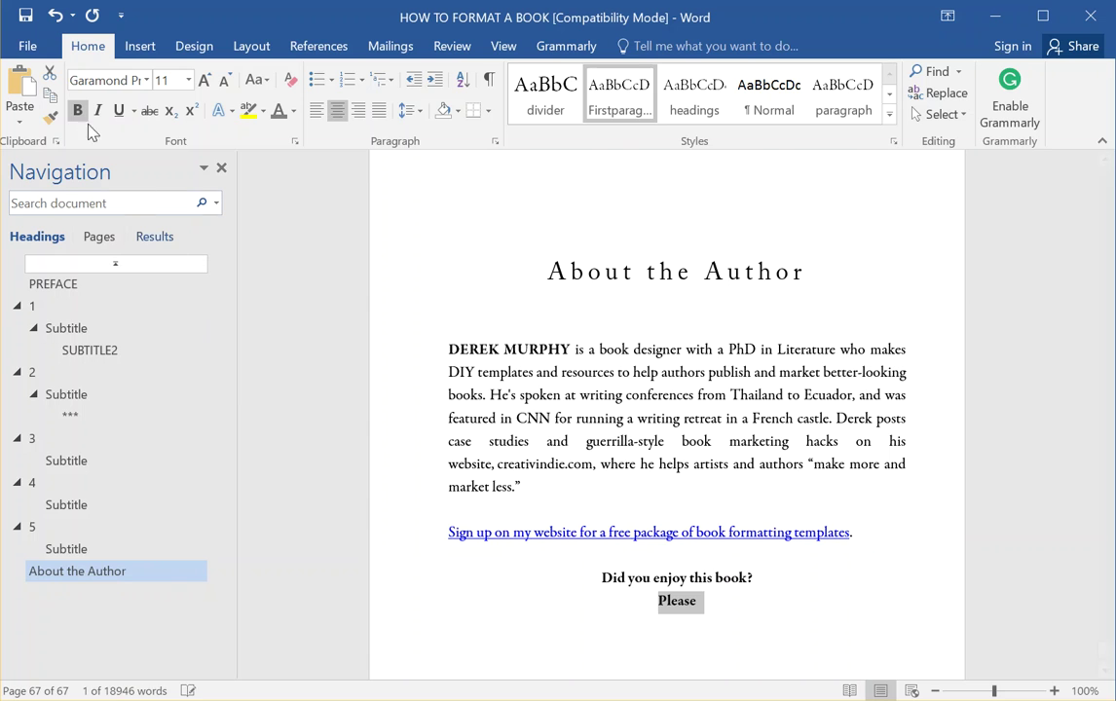
key("ctrl+b")
left_click(732, 601)
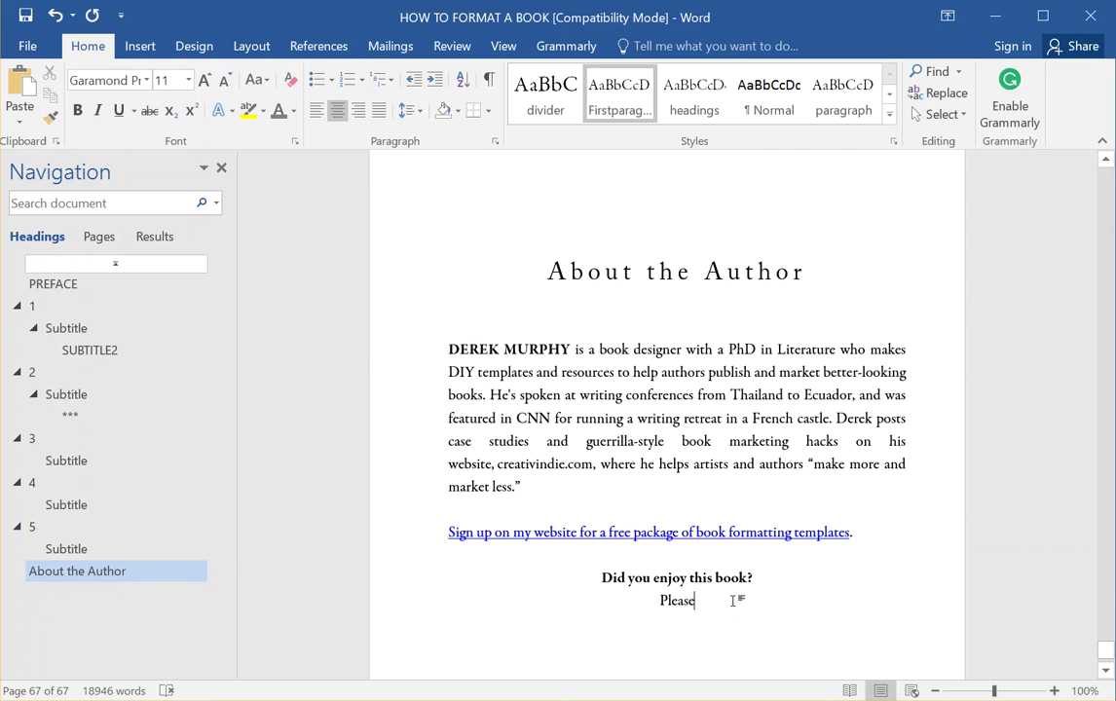
type("let me")
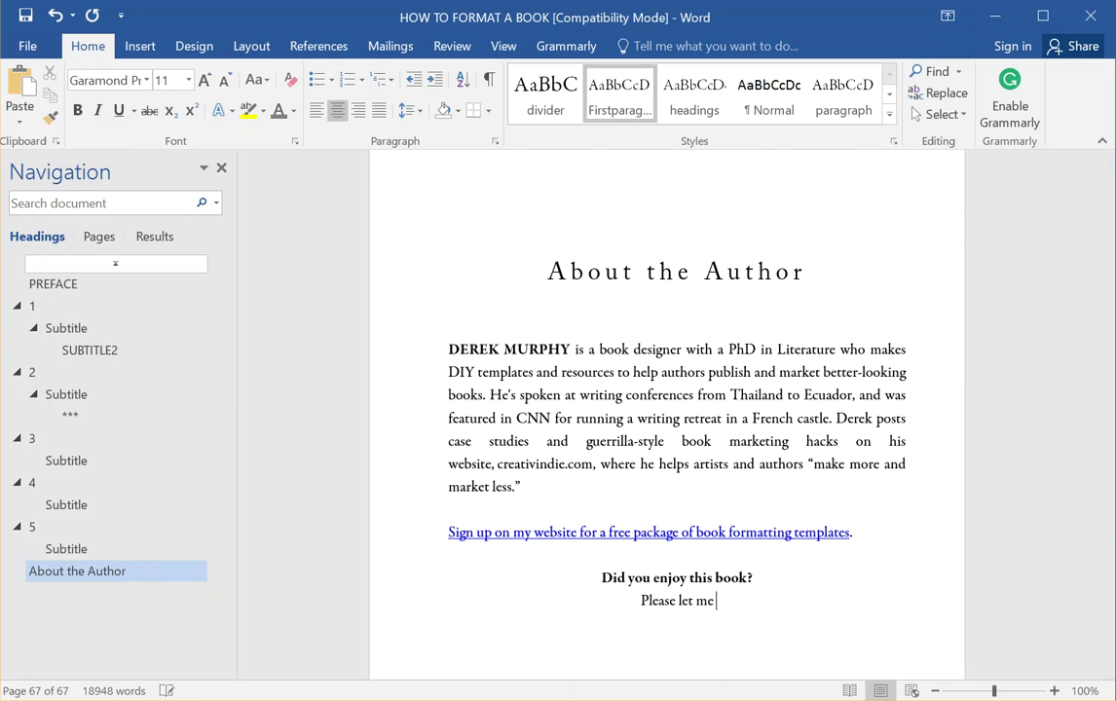
type(" kno")
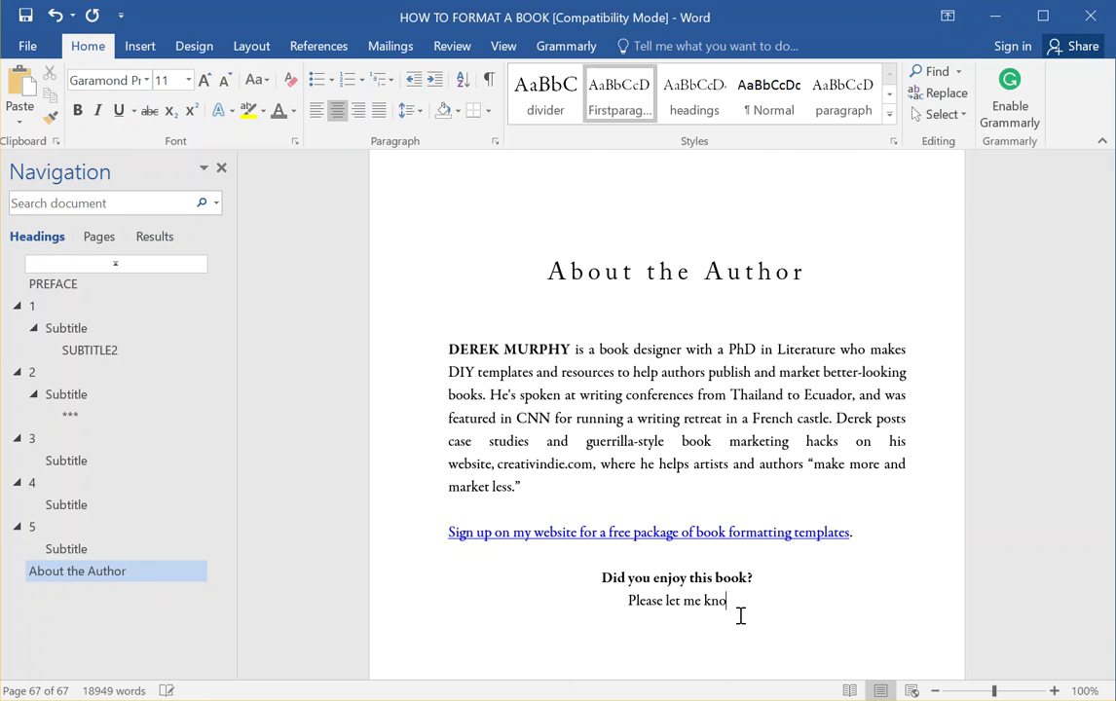
- Replace the unfinished line with "I'd love to hear what you thought about it!" and, on its own line, "Click here to leave review on Amazon."
mouse_move(628, 601)
left_mouse_down()
mouse_move(741, 601)
mouse_move(628, 601)
left_mouse_up()
left_click(743, 601)
type("I'")
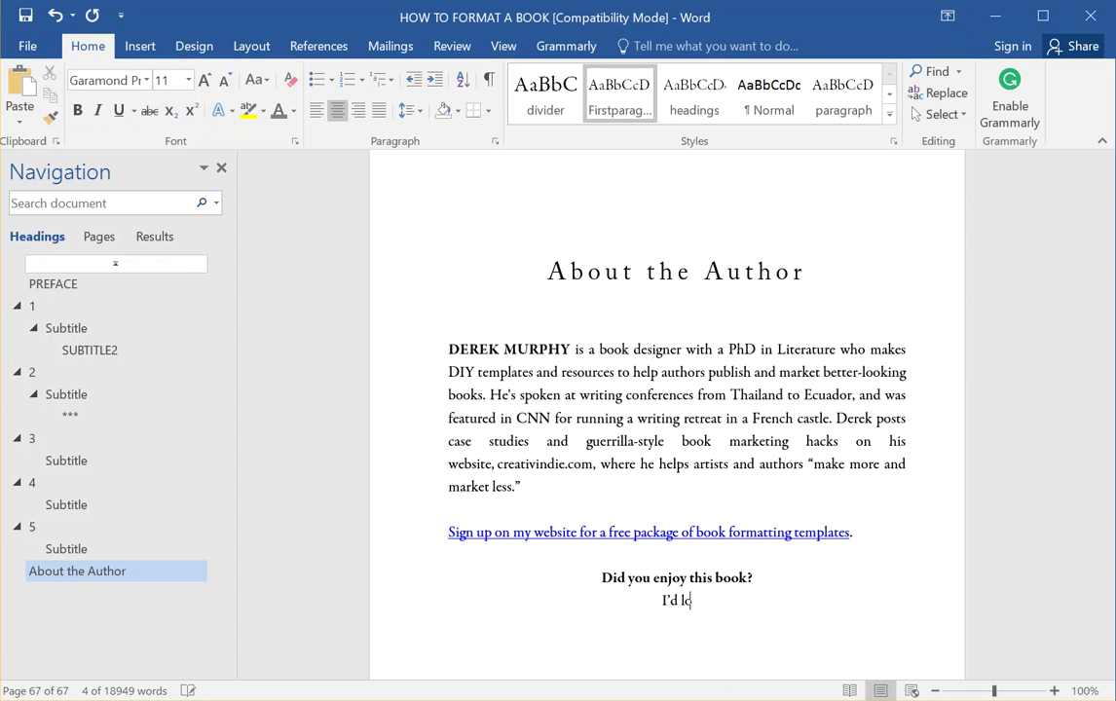
type("d love to hear")
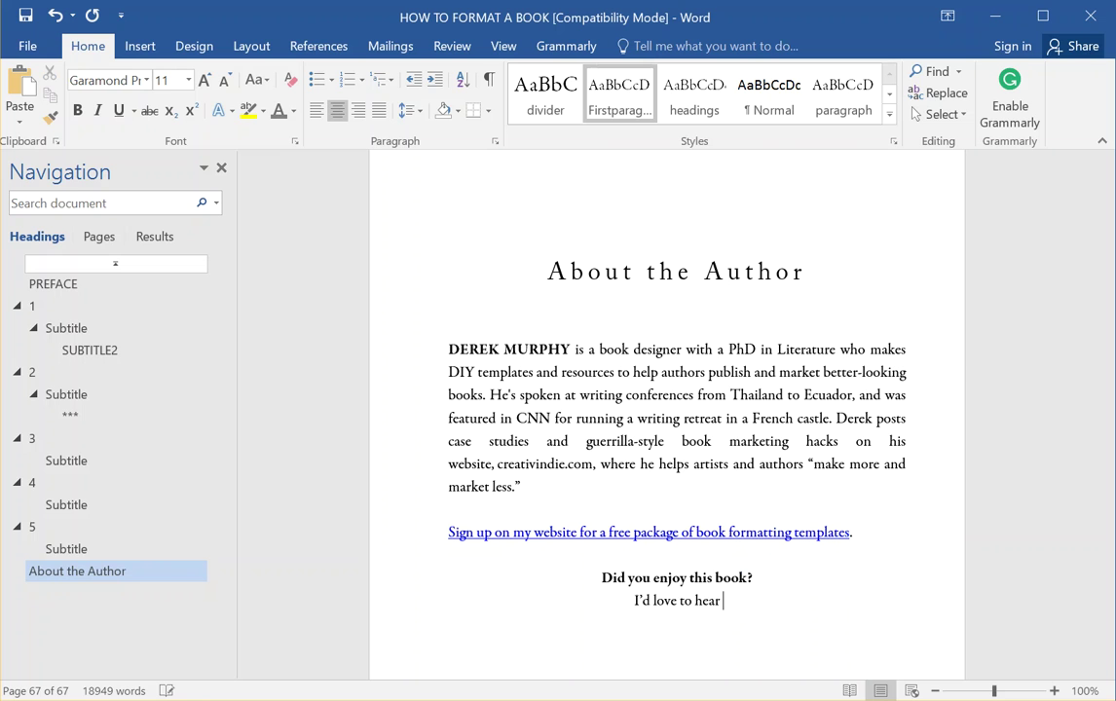
type(" what you thought abou")
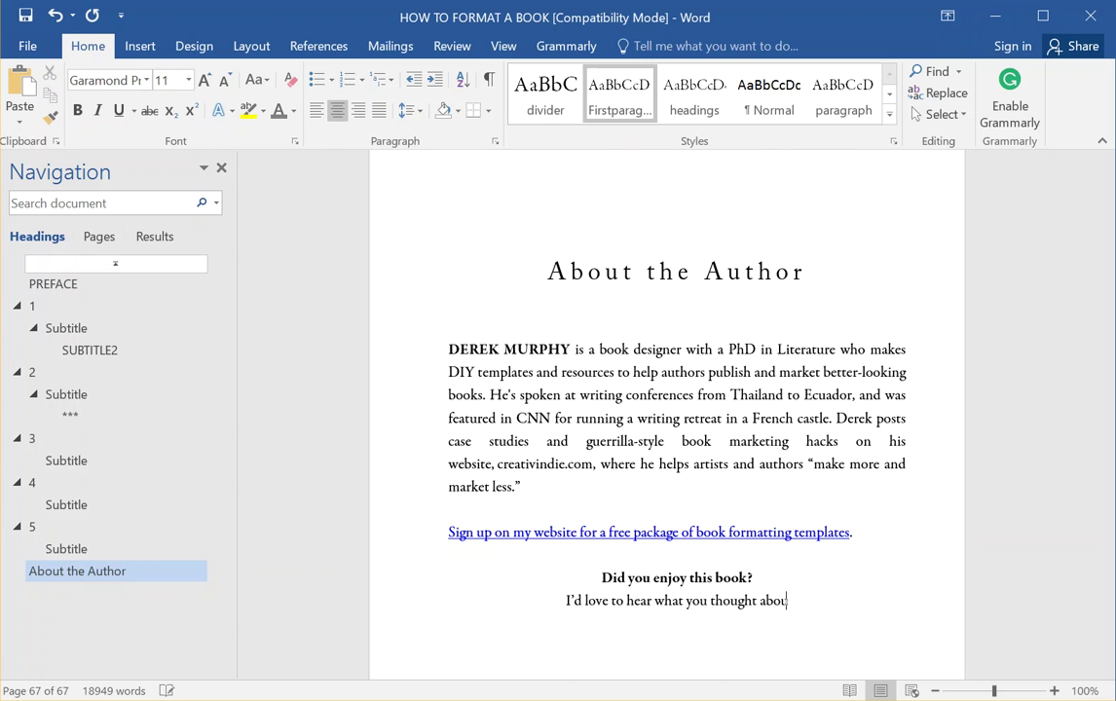
type("t it")
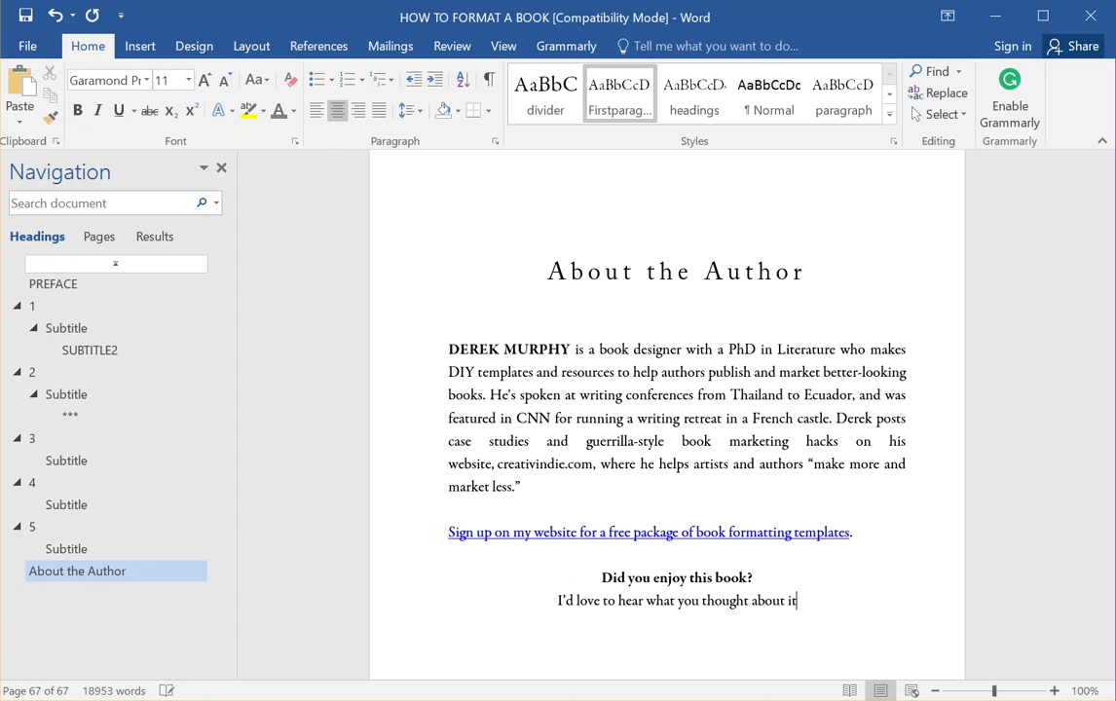
type("! Click here to ")
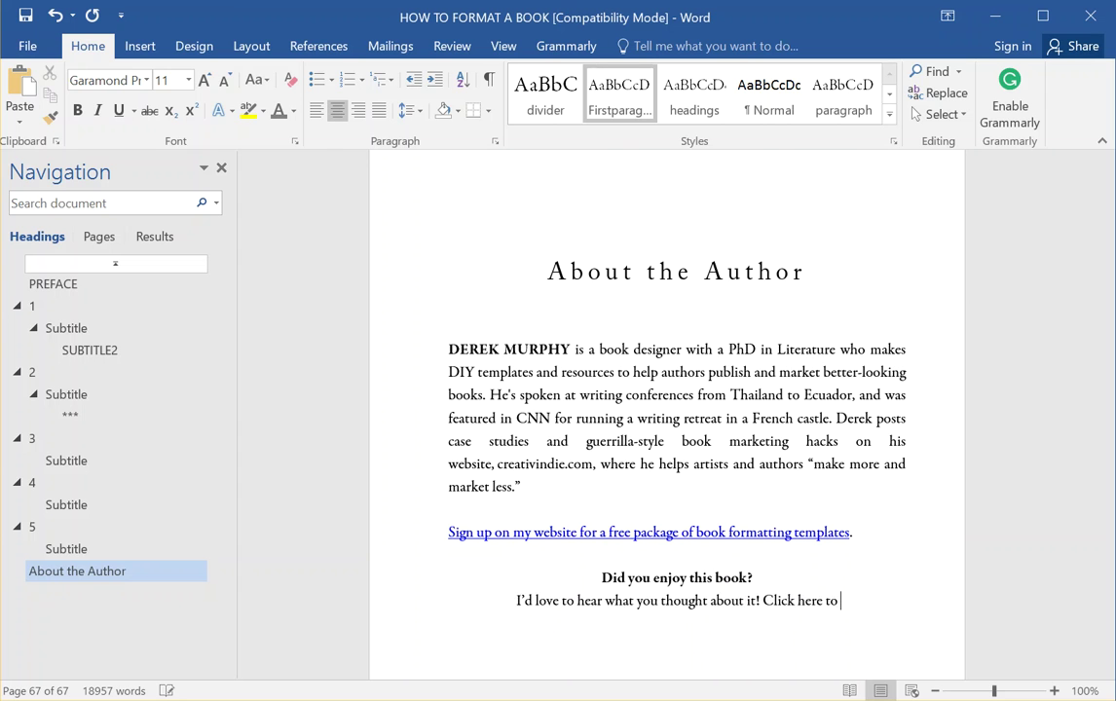
type("leave  review o")
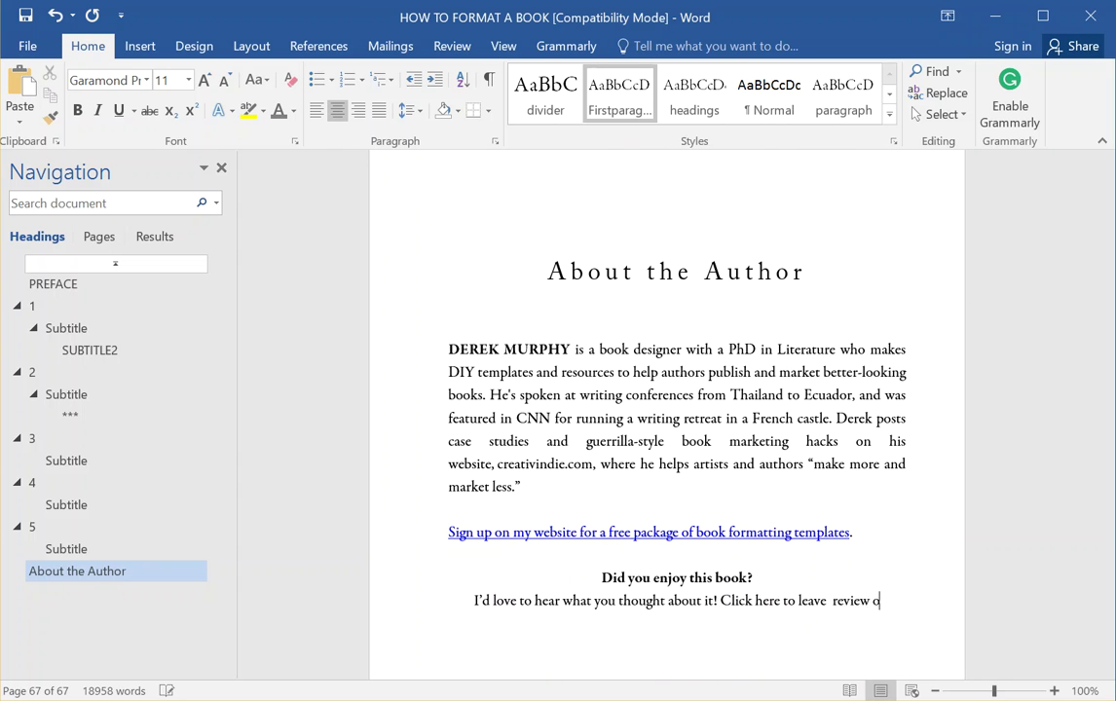
type("n Amazon")
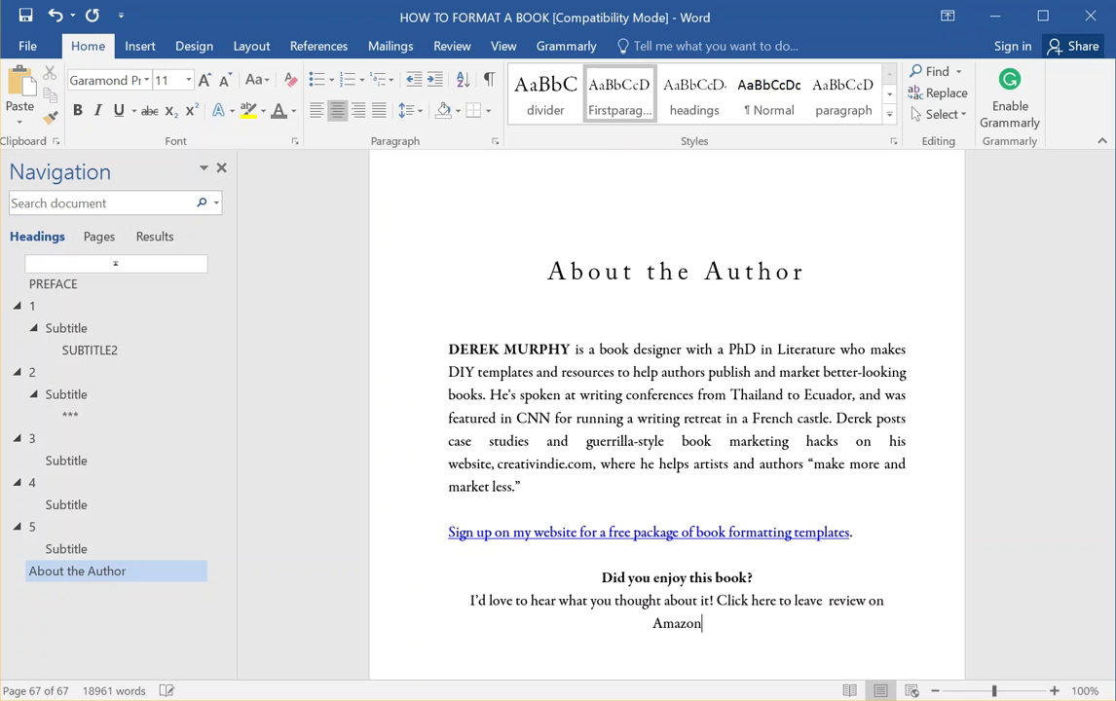
type(".")
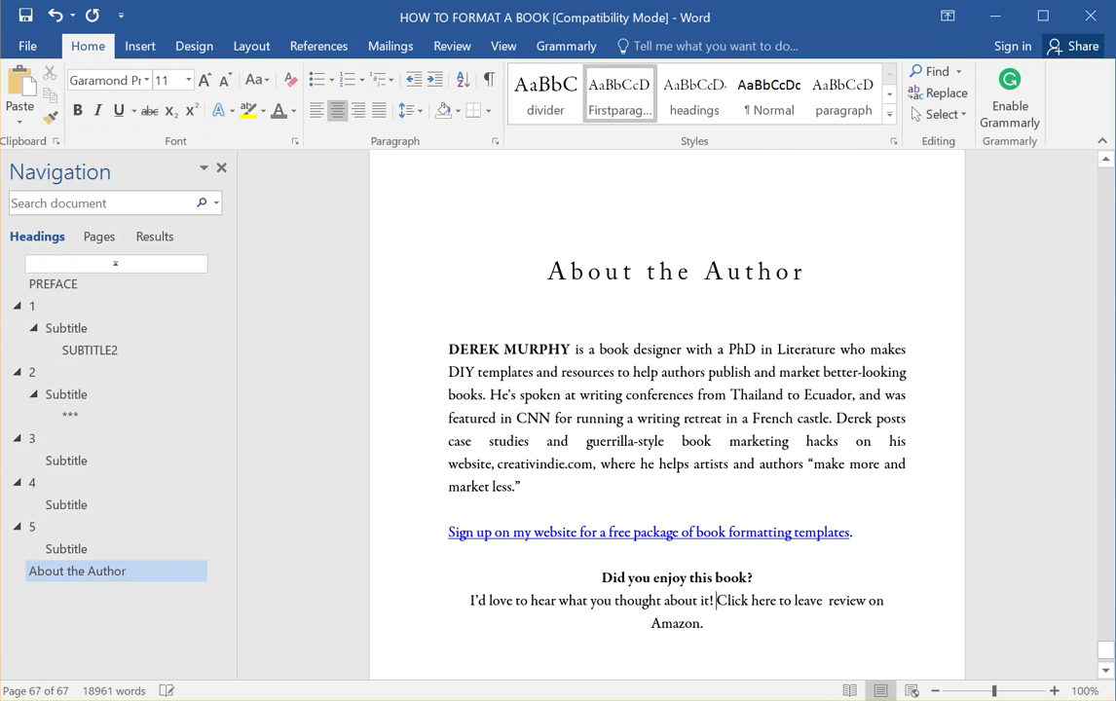
key("Return")
left_click_drag(805, 625, 563, 628)
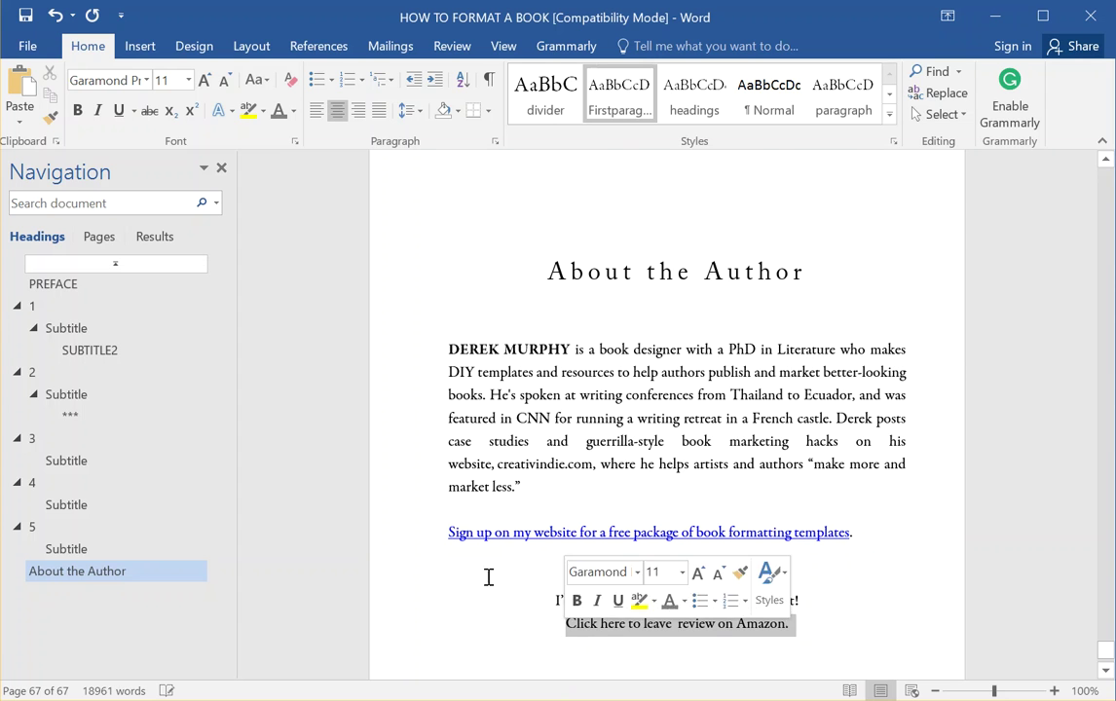
left_click(151, 47)
left_click(574, 71)
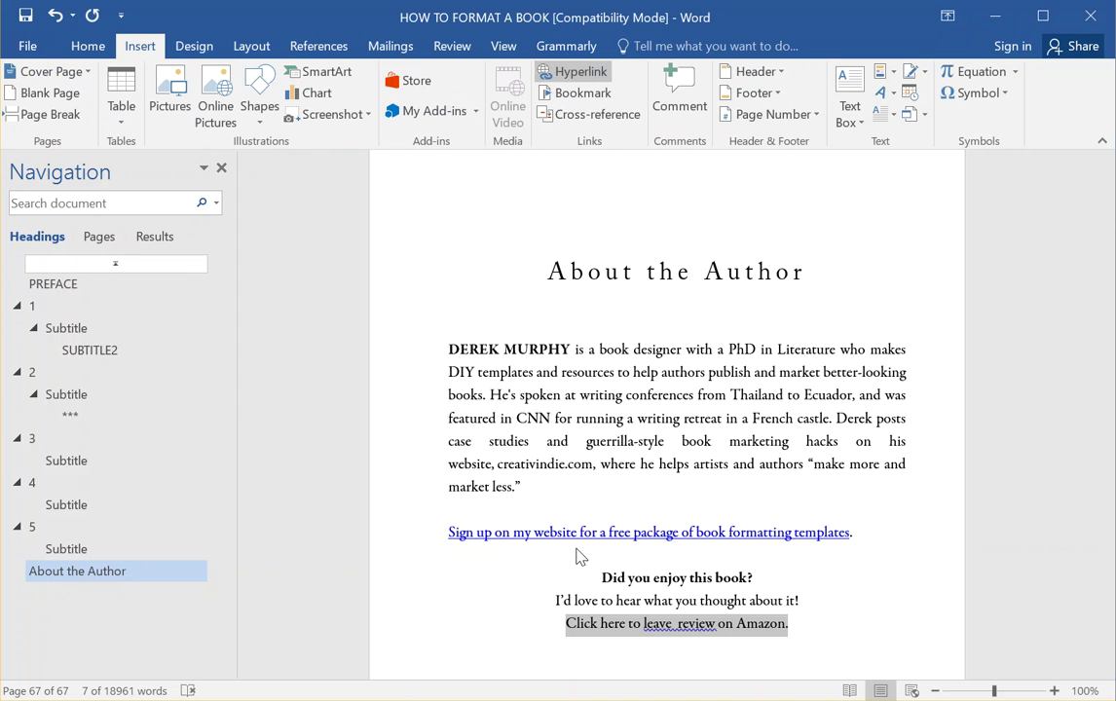
type("htt")
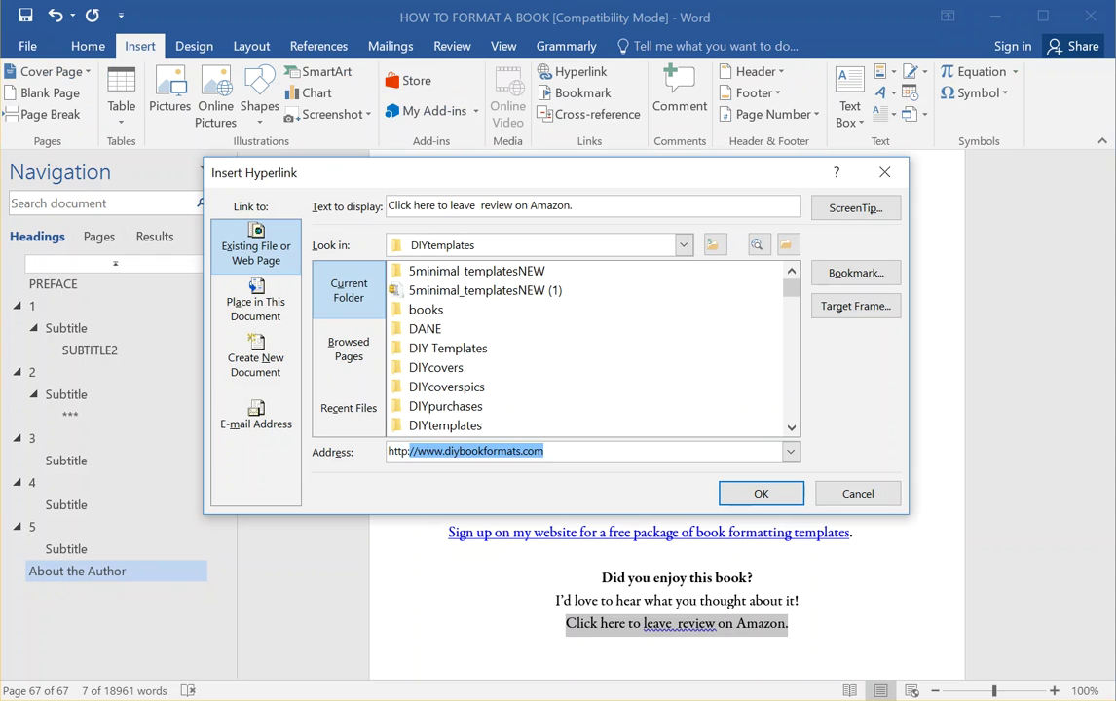
type("p://www.amazon.com")
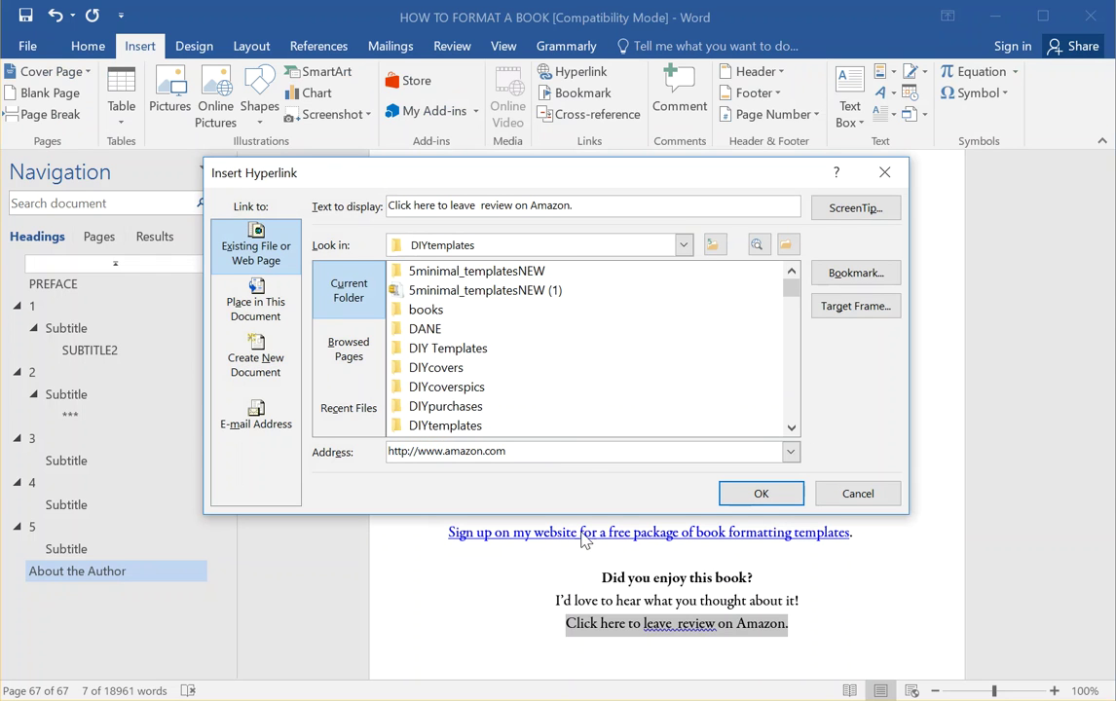
left_click(791, 492)
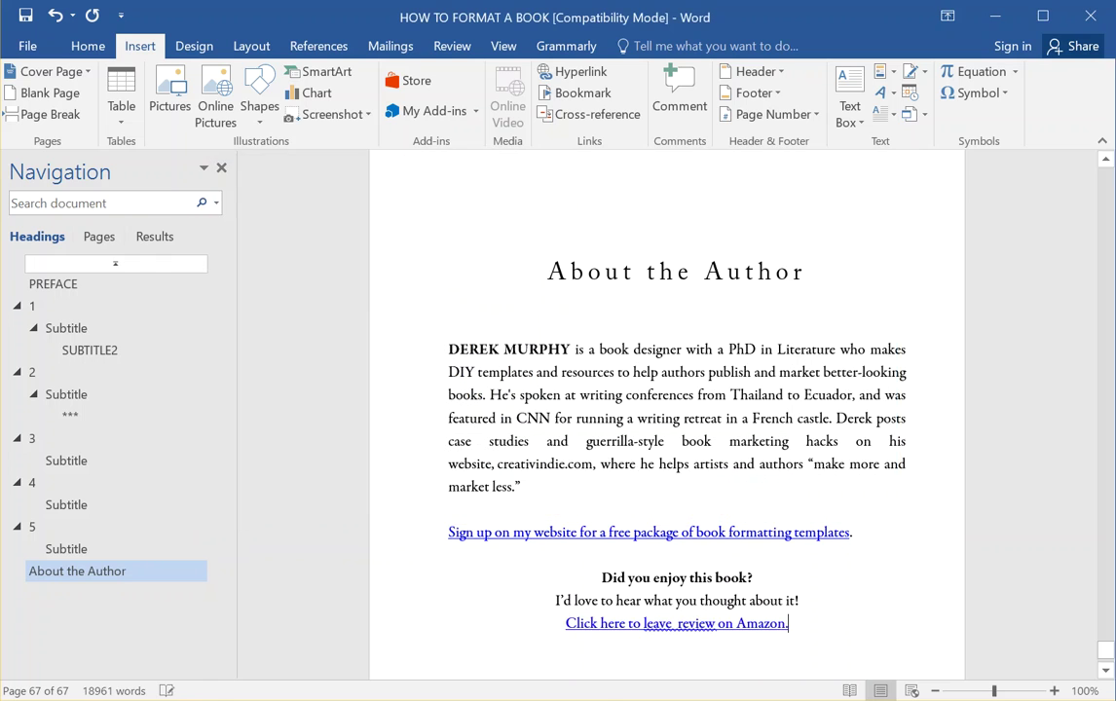
- Switch to the browser and open the Kindle page of The Scarlet Thread from the author's Amazon page
key("alt+Tab")
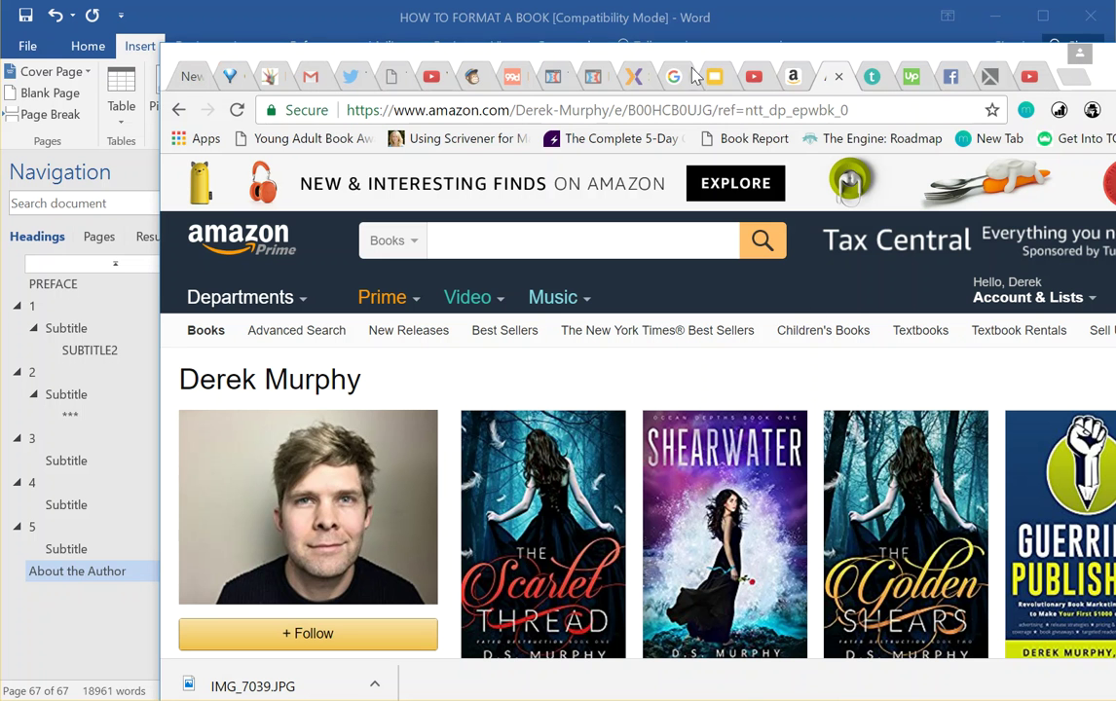
left_click_drag(693, 54, 562, 17)
left_click(430, 480)
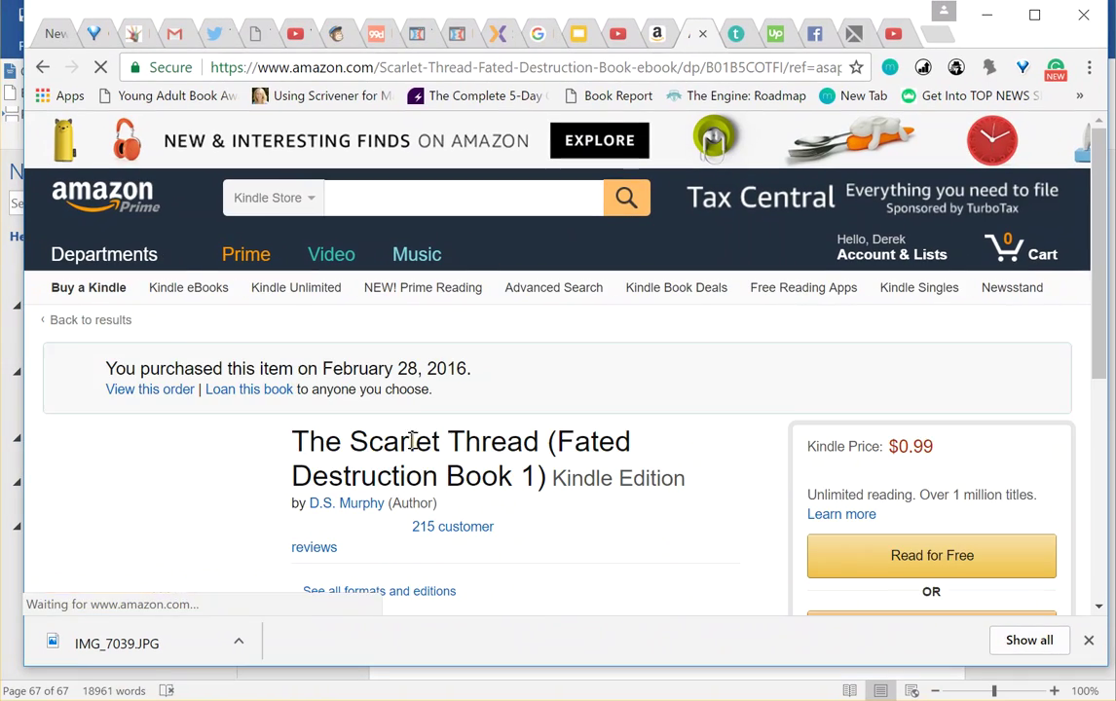
scroll(532, 427, "down", 15)
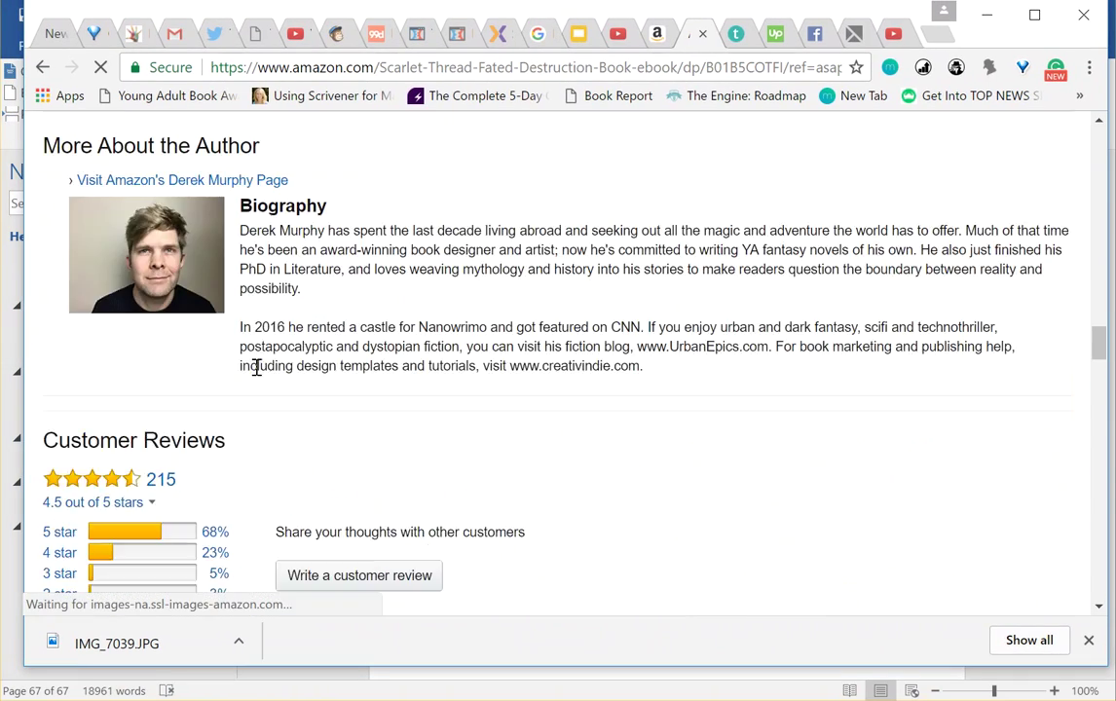
scroll(256, 366, "up", 20)
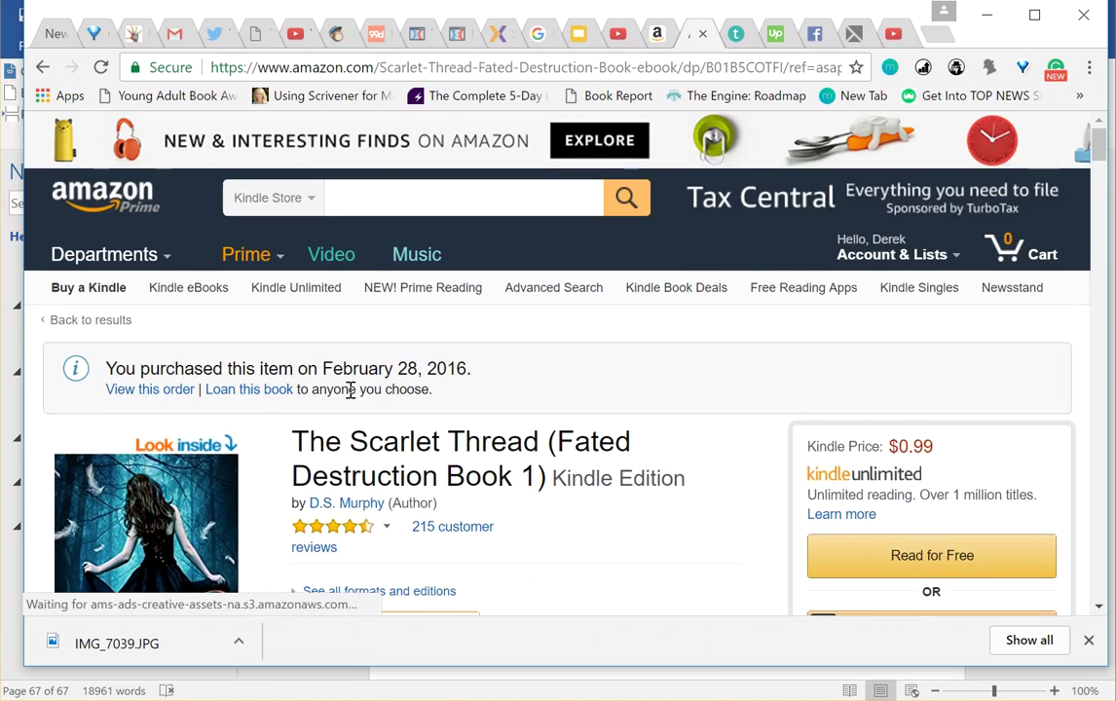
scroll(355, 405, "down", 3)
scroll(360, 277, "up", 2)
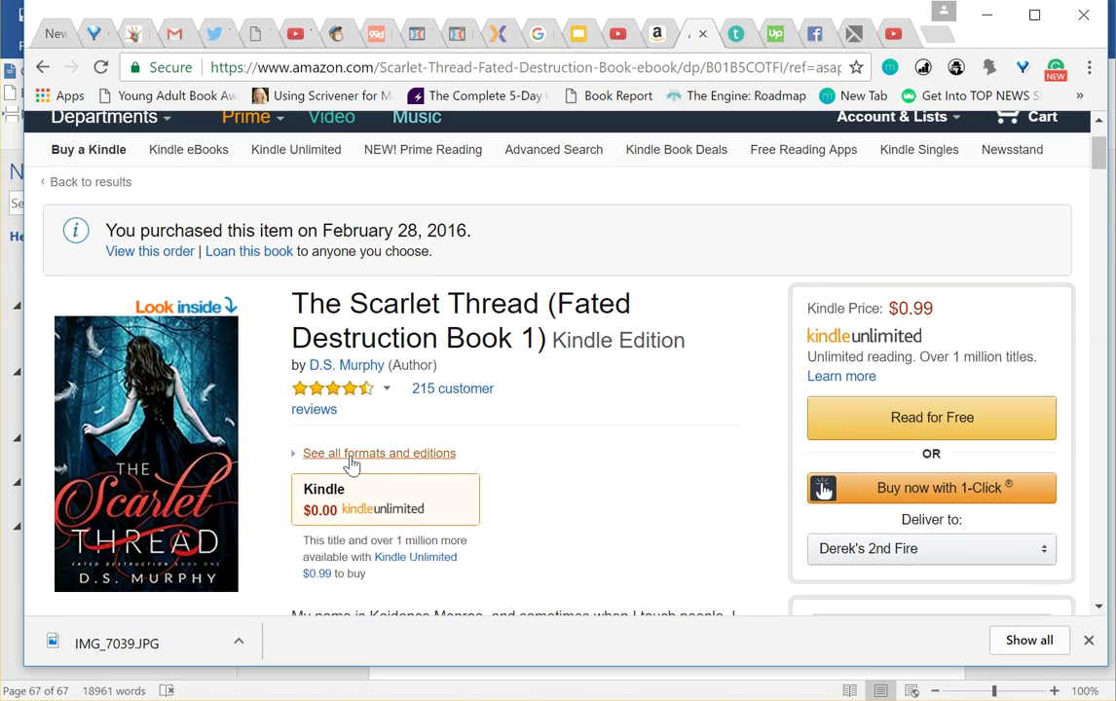
- Examine the customer reviews and product details on the book's Amazon page
left_click(317, 413)
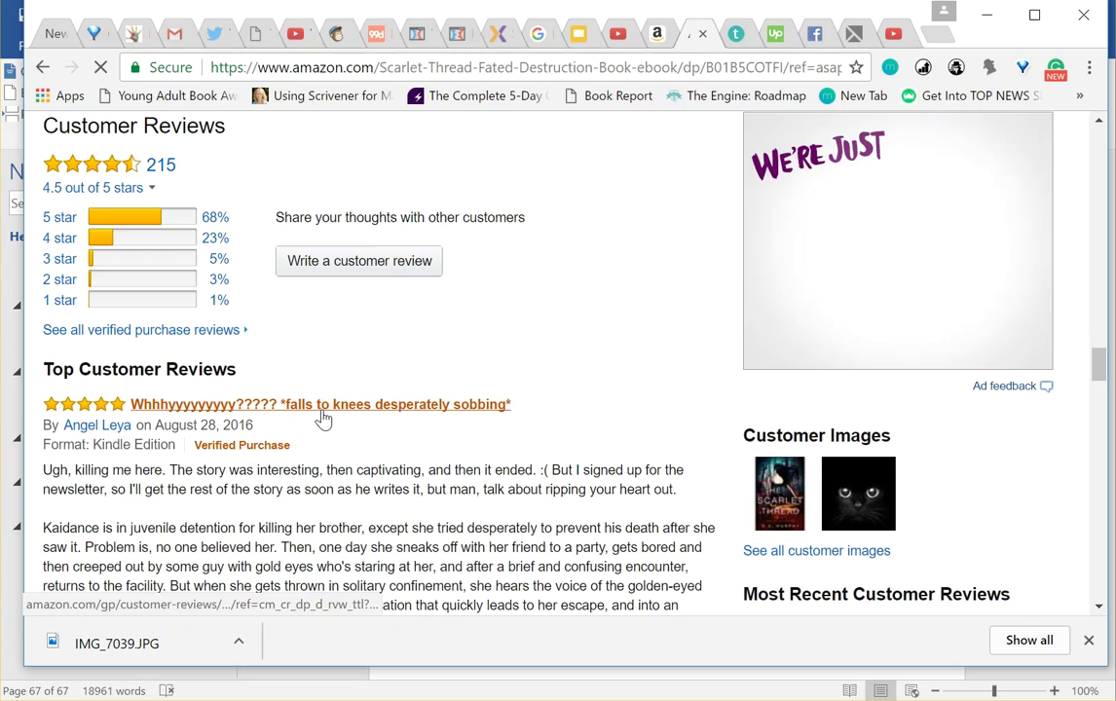
scroll(325, 341, "up", 12)
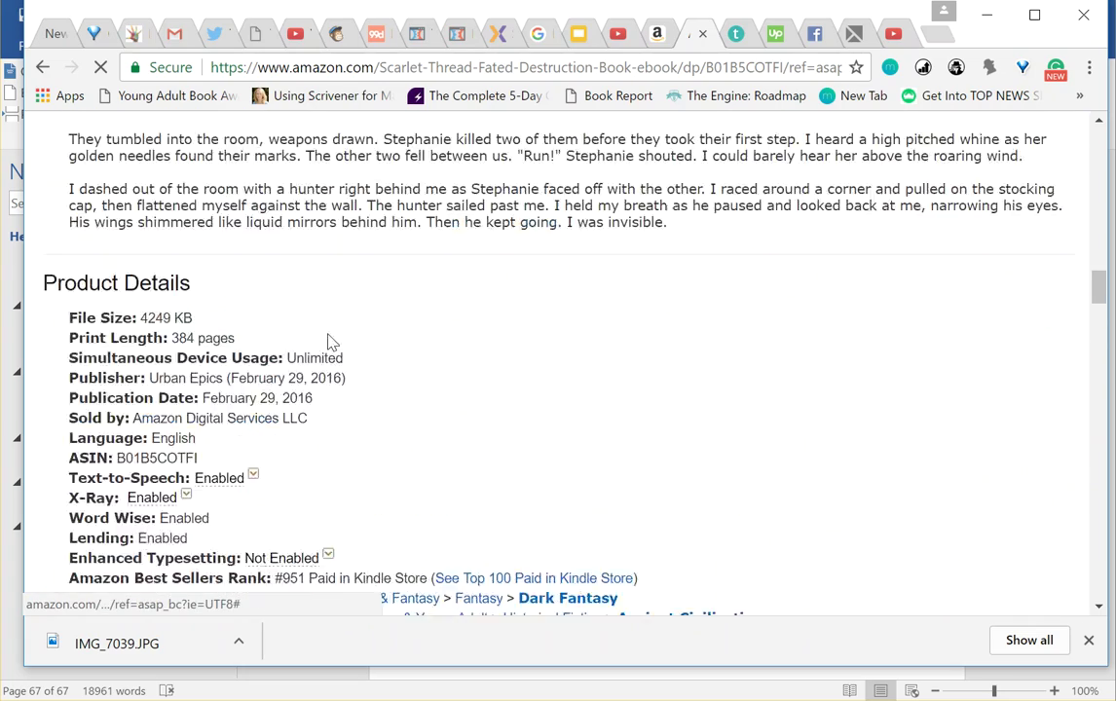
scroll(329, 341, "up", 15)
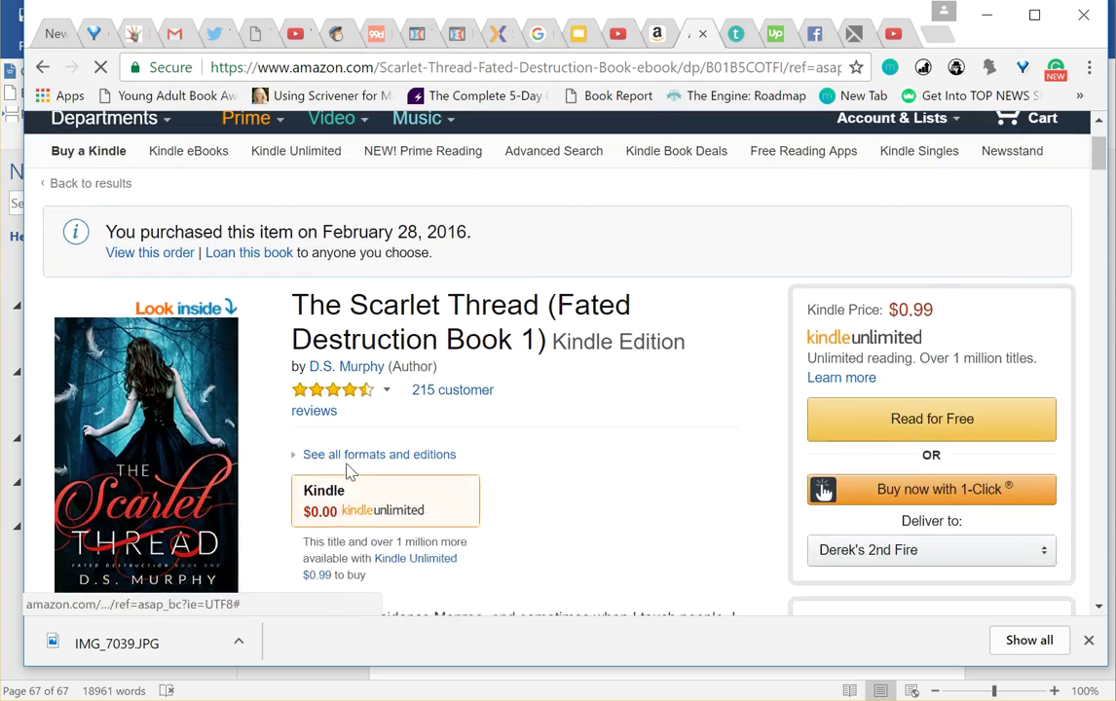
scroll(516, 417, "down", 2)
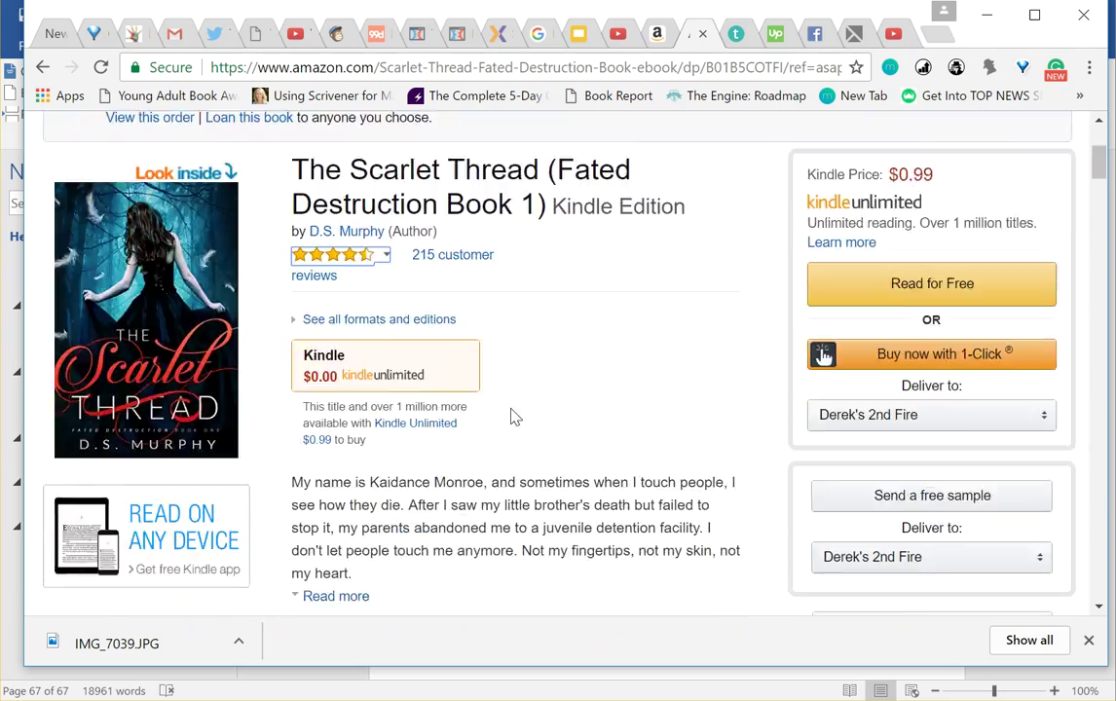
scroll(456, 419, "down", 12)
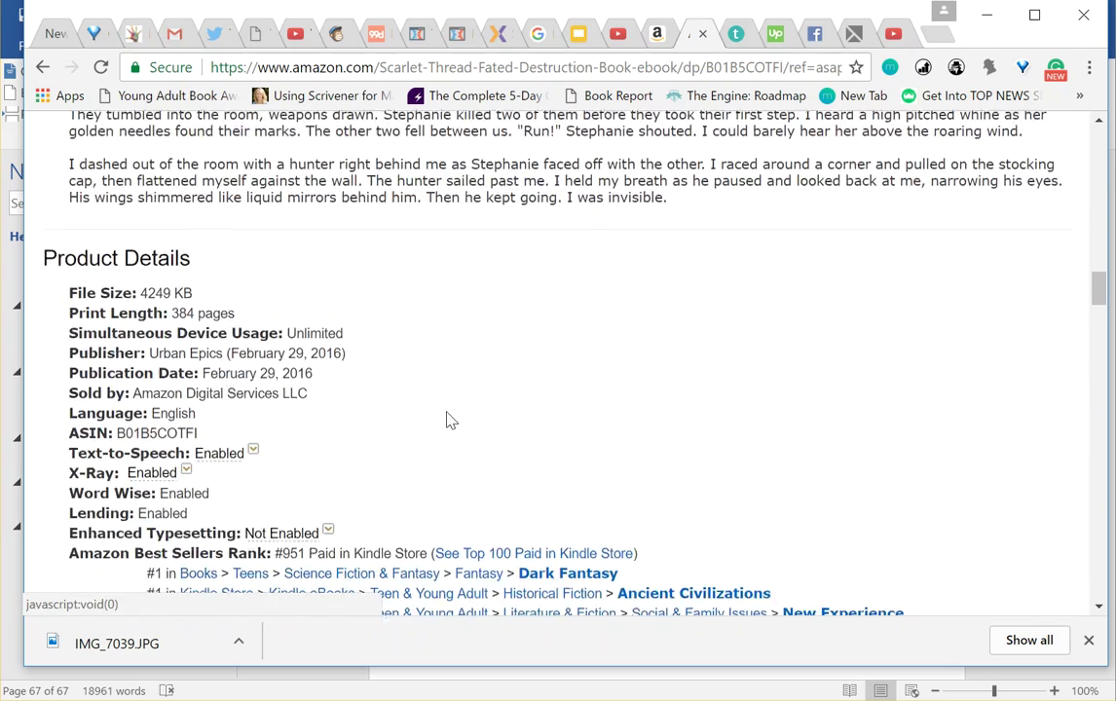
scroll(451, 420, "down", 2)
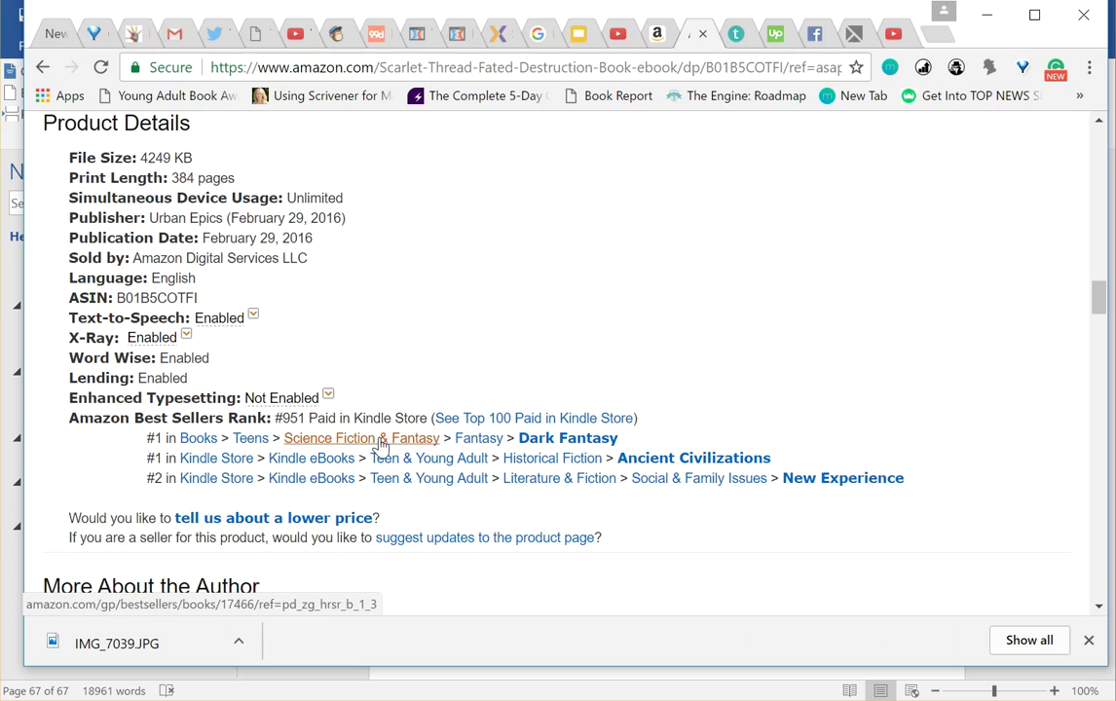
scroll(443, 436, "up", 15)
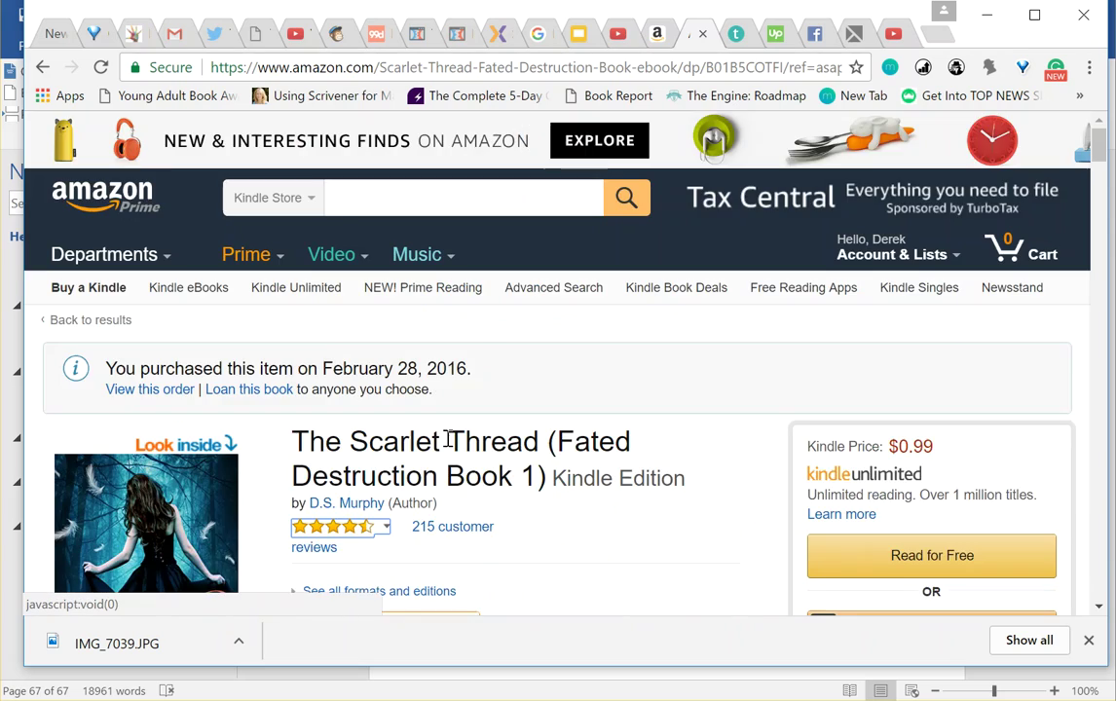
scroll(448, 441, "down", 3)
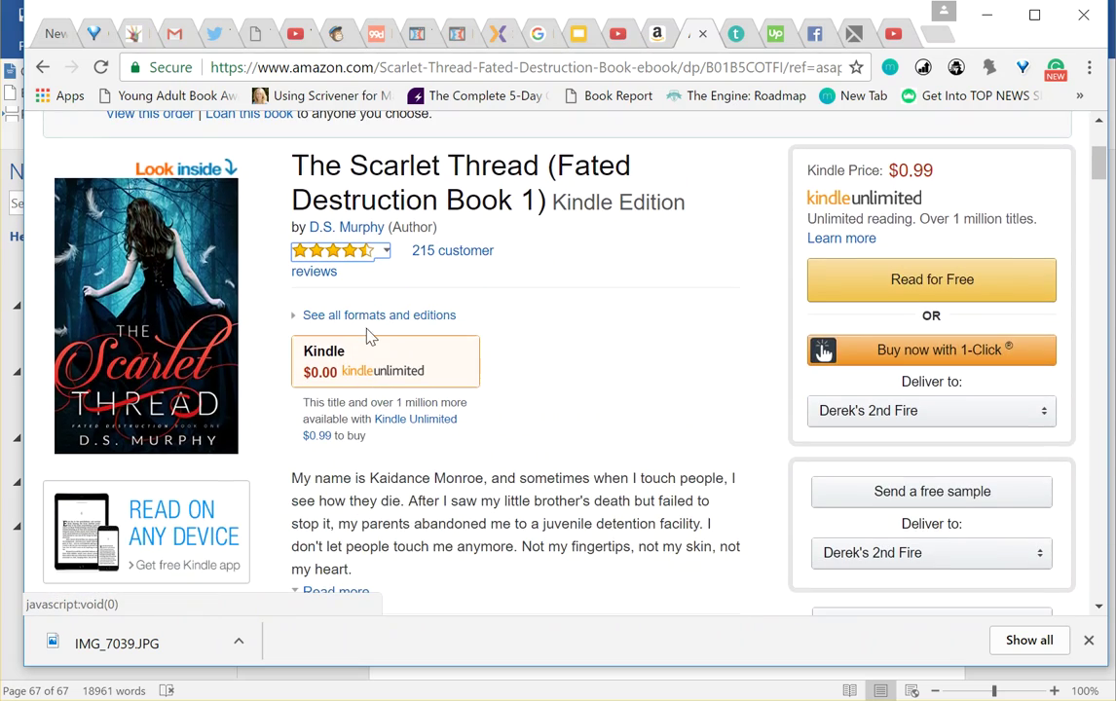
- Open the page for writing a customer review of The Scarlet Thread and highlight its web address
left_click(436, 258)
left_click(333, 267)
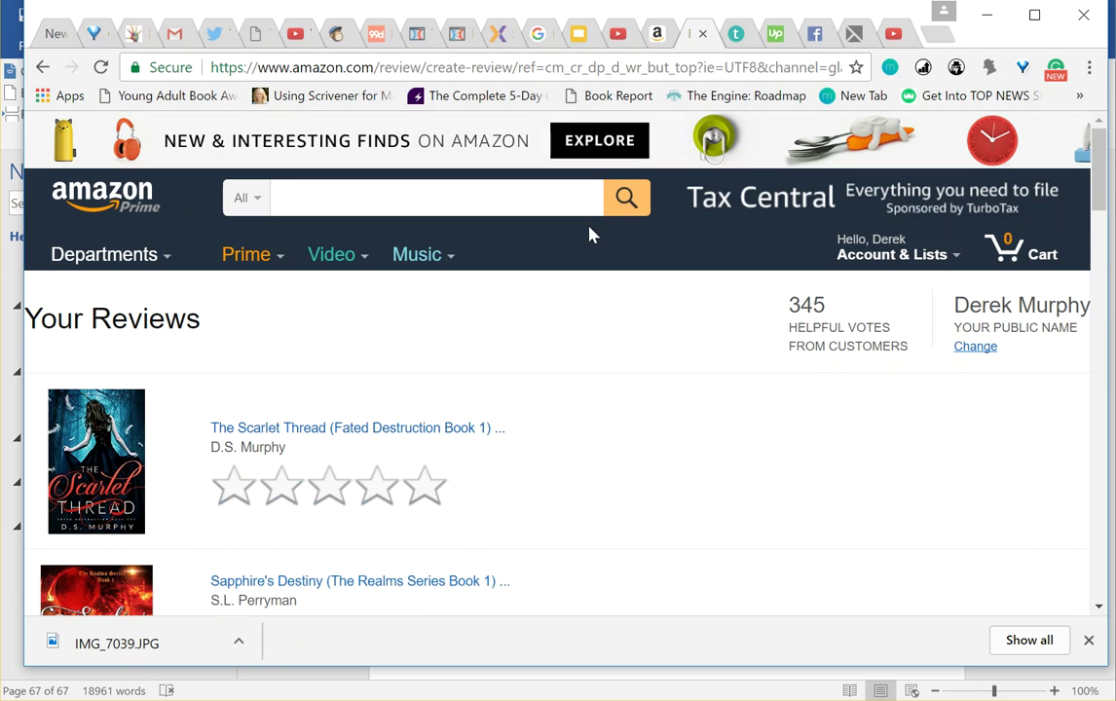
left_click_drag(213, 70, 892, 60)
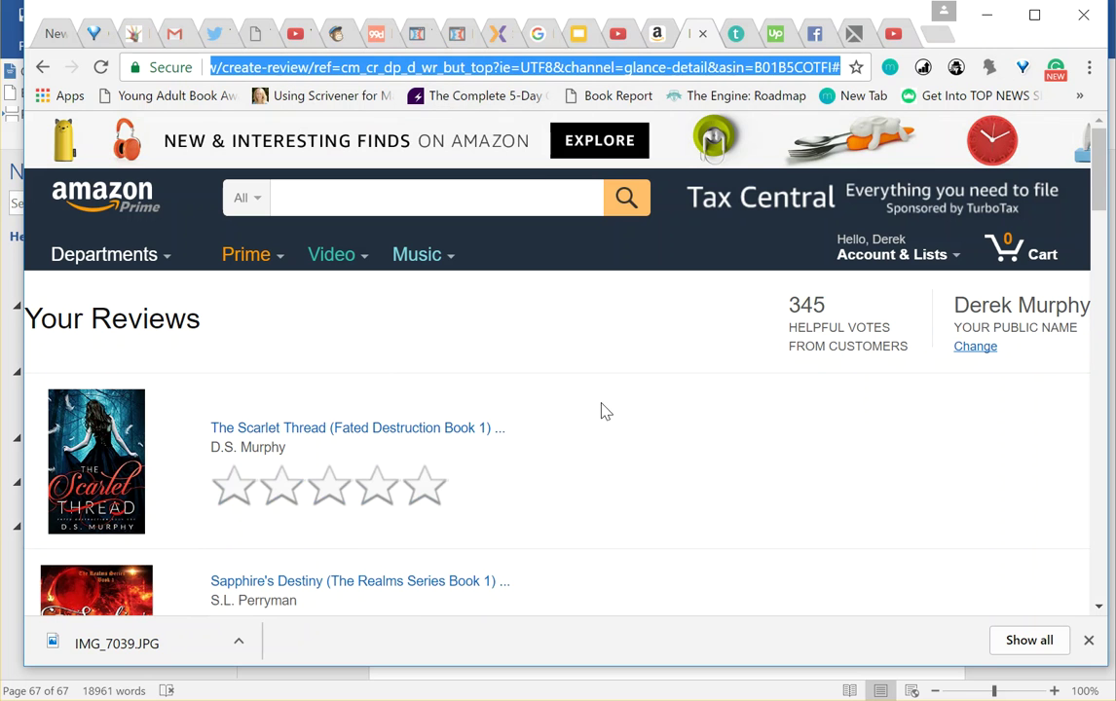
left_click(608, 431)
- Open the product page of The Scarlet Thread from the list of reviews and look through it
left_click(348, 433)
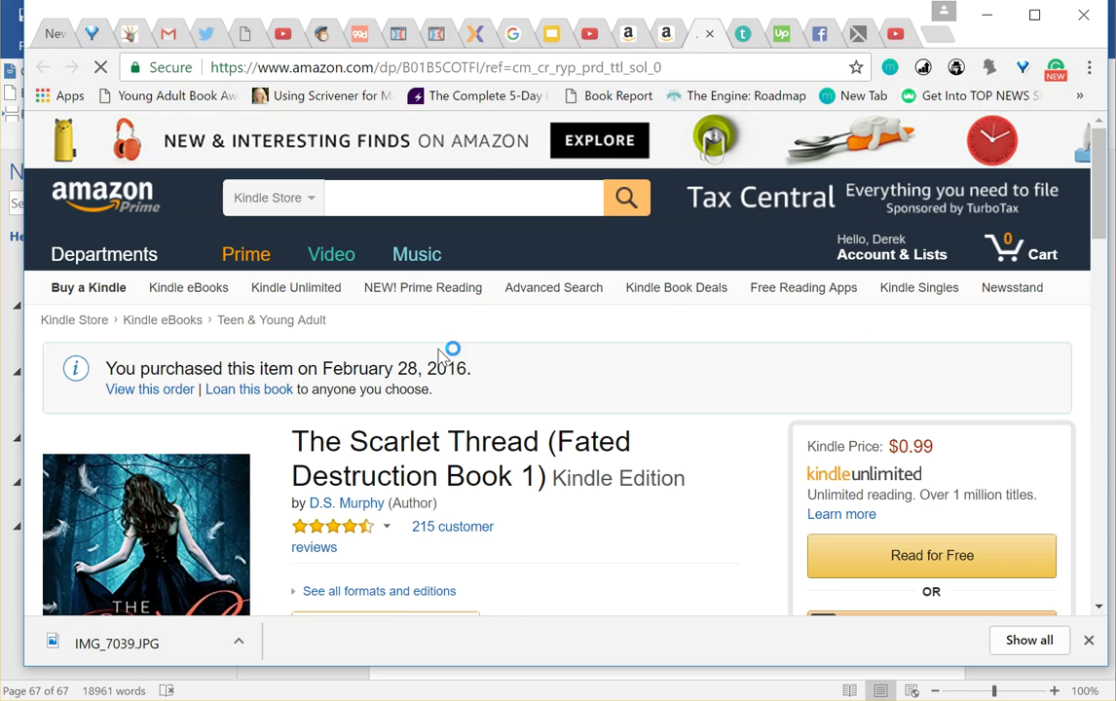
scroll(378, 345, "down", 20)
scroll(362, 327, "up", 15)
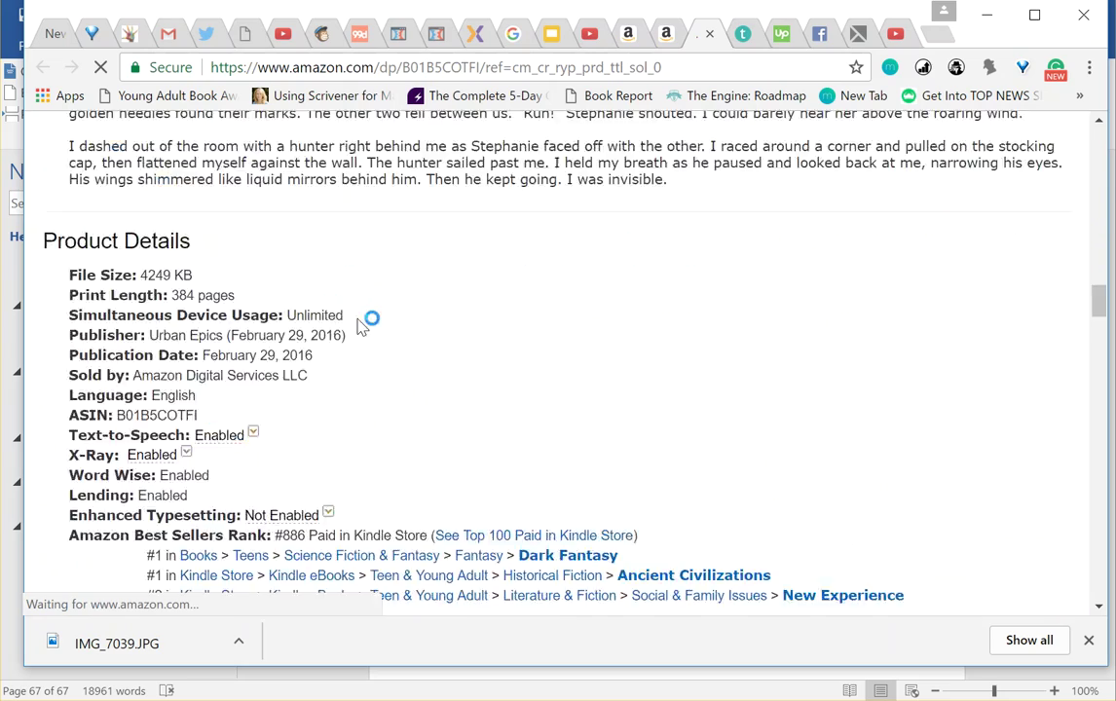
- Examine The Scarlet Thread's product page and highlight the different parts of its web address
scroll(366, 321, "down", 5)
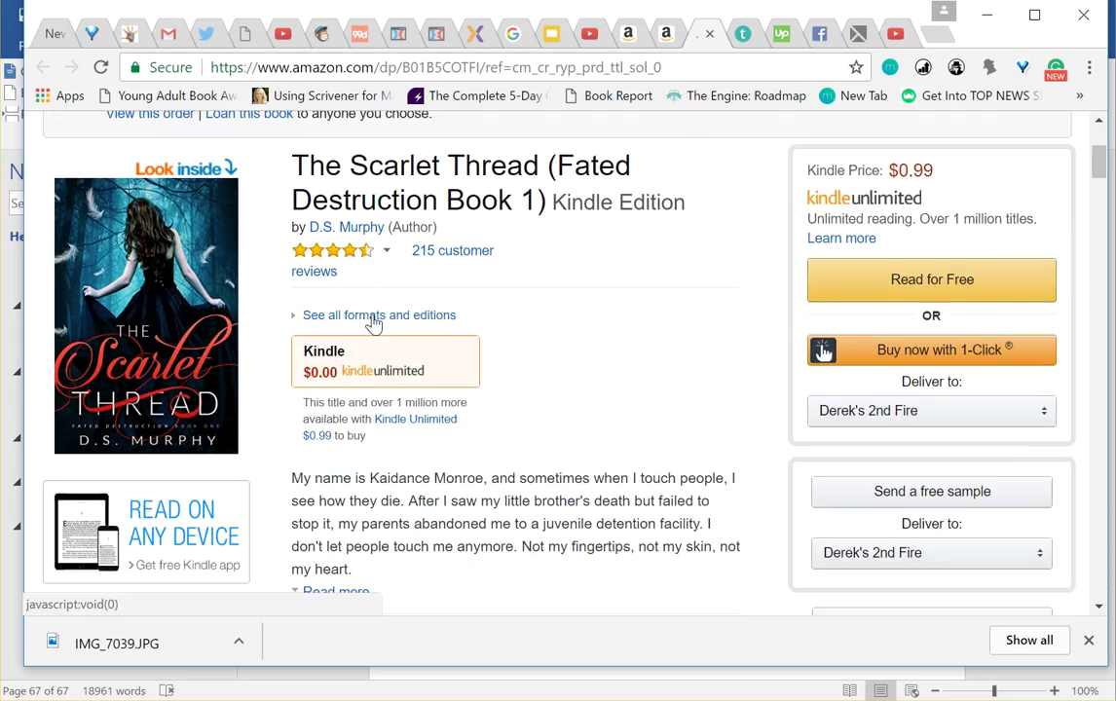
scroll(568, 382, "down", 3)
scroll(563, 386, "up", 5)
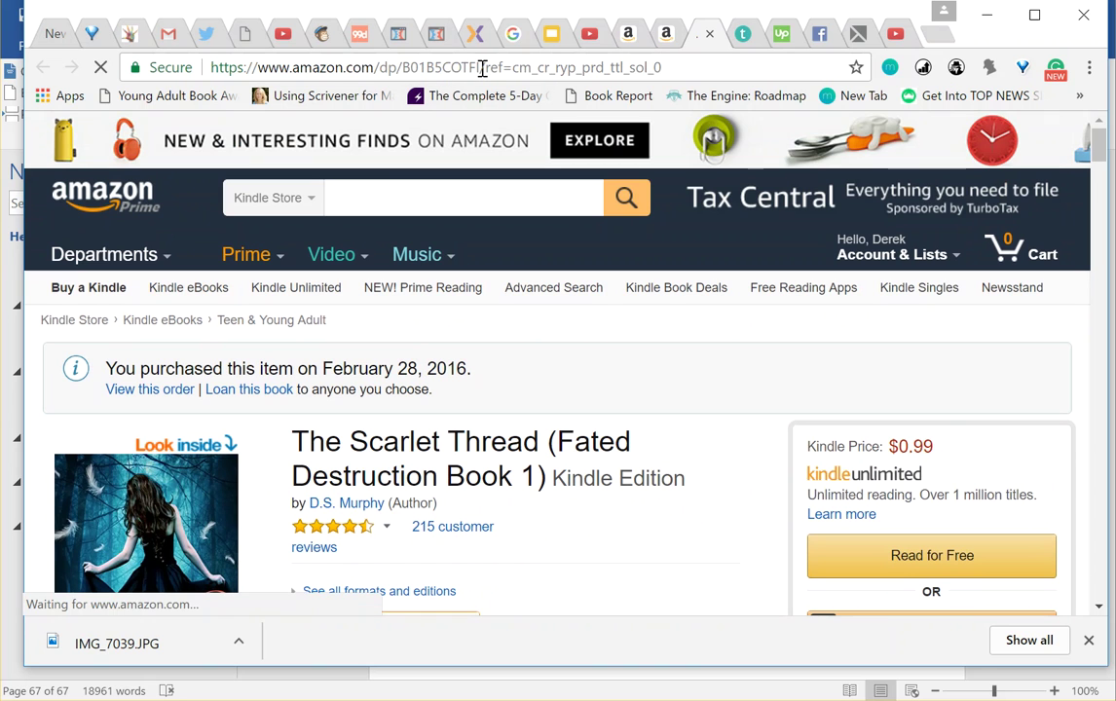
left_click_drag(477, 67, 179, 62)
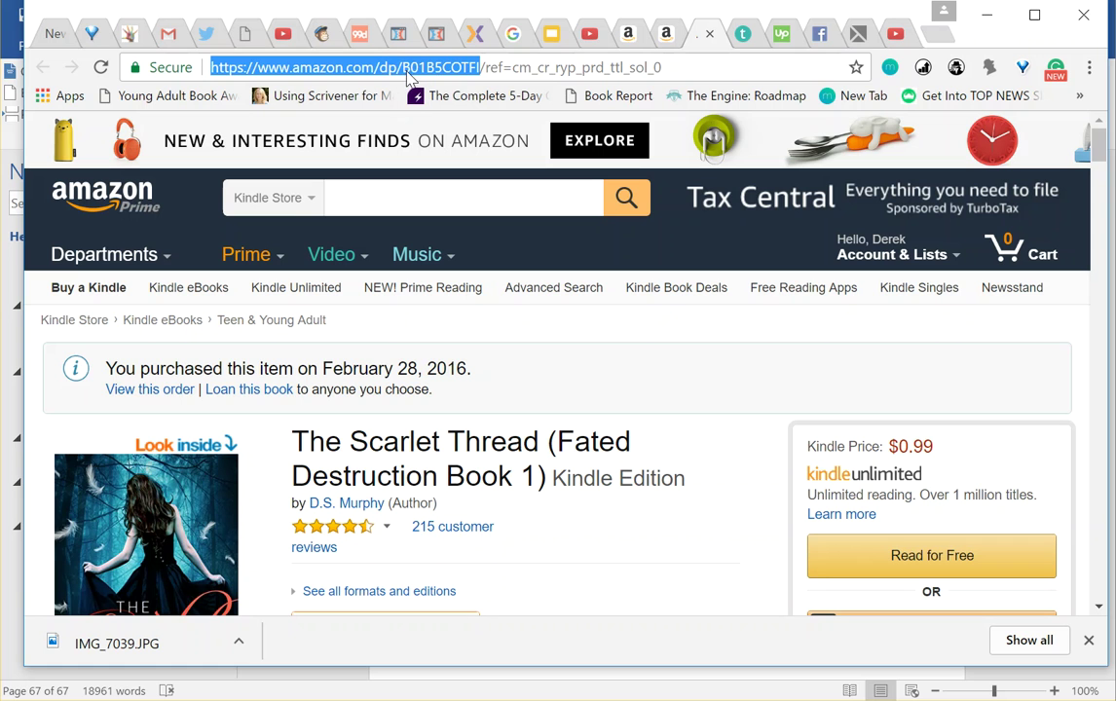
left_click(487, 68)
left_click_drag(485, 68, 667, 68)
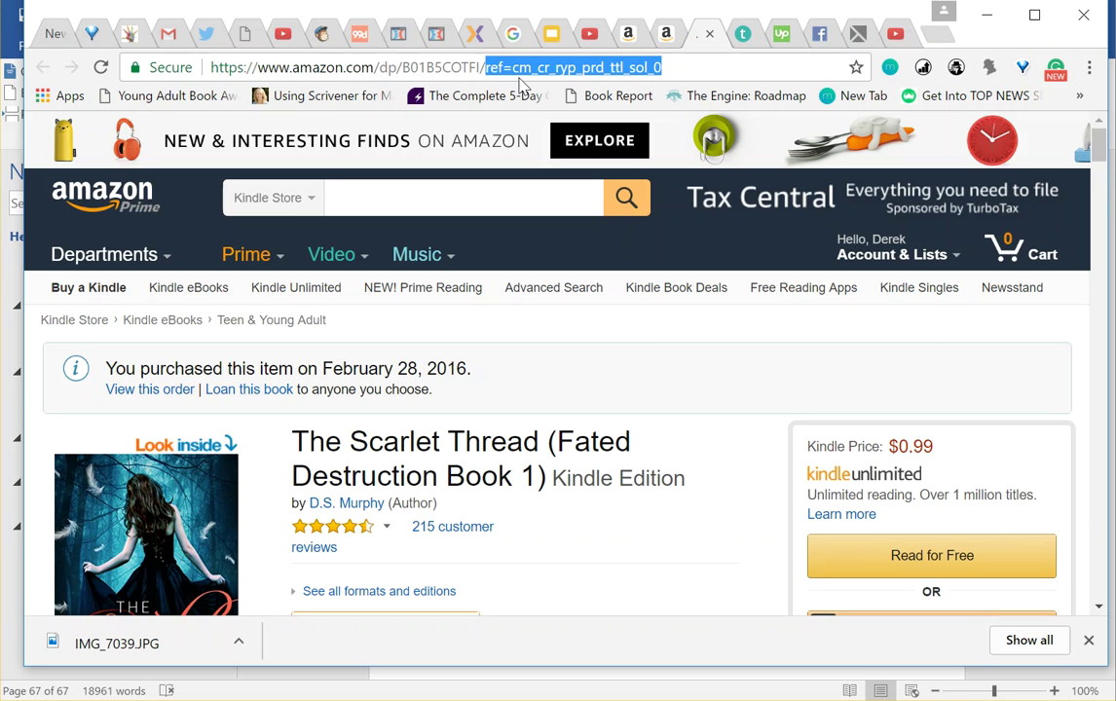
left_click_drag(701, 68, 222, 97)
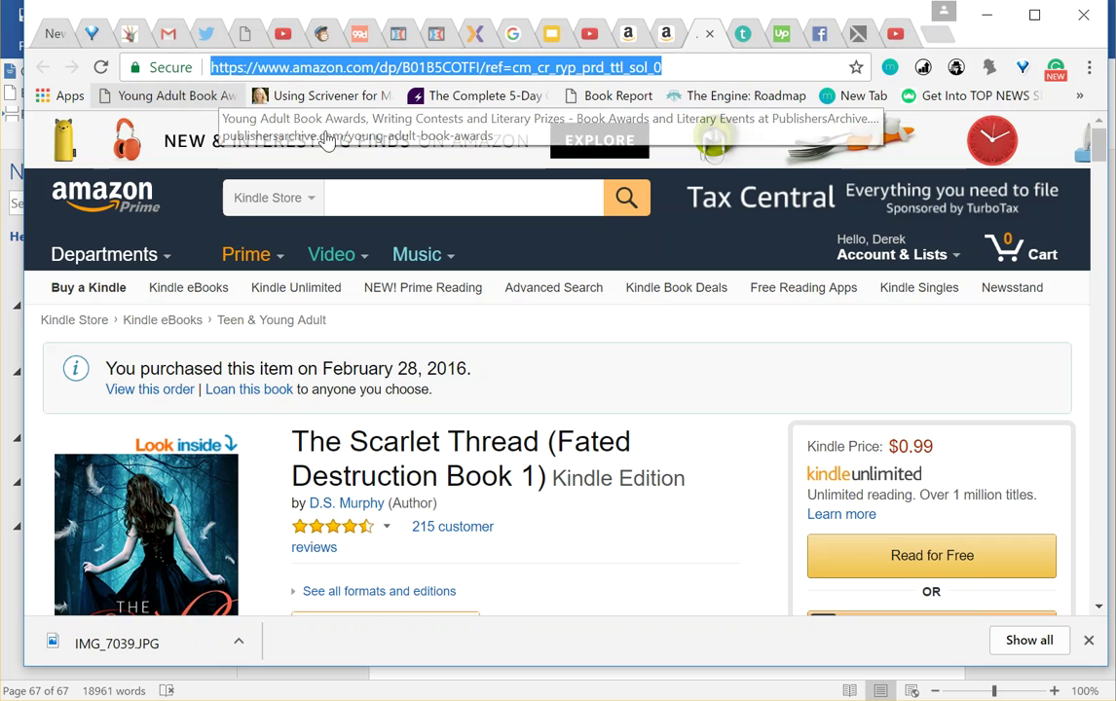
left_click(662, 63)
left_click_drag(663, 62, 485, 74)
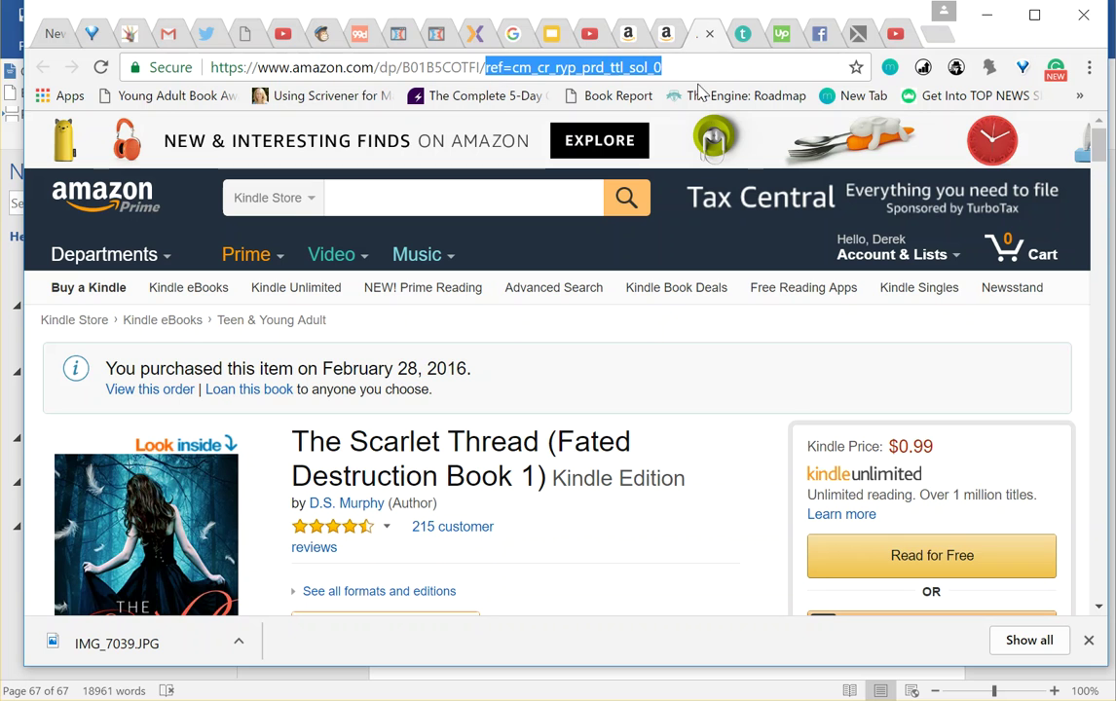
left_click(459, 65)
left_click_drag(480, 65, 206, 80)
key("ctrl+c")
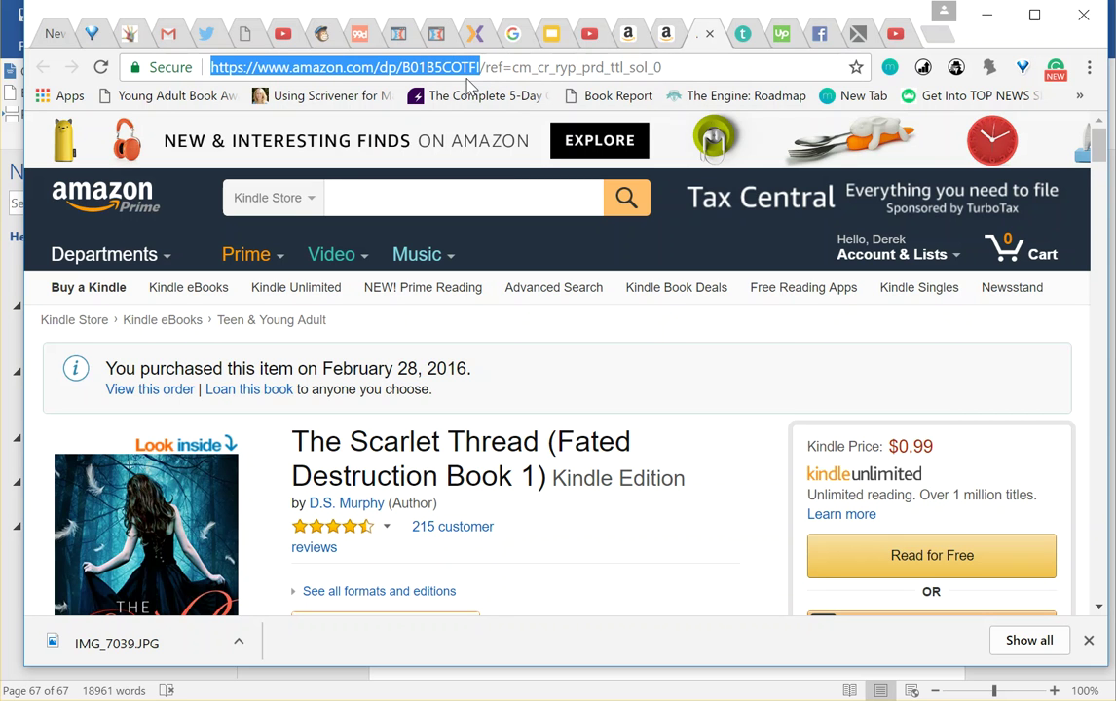
left_click(987, 14)
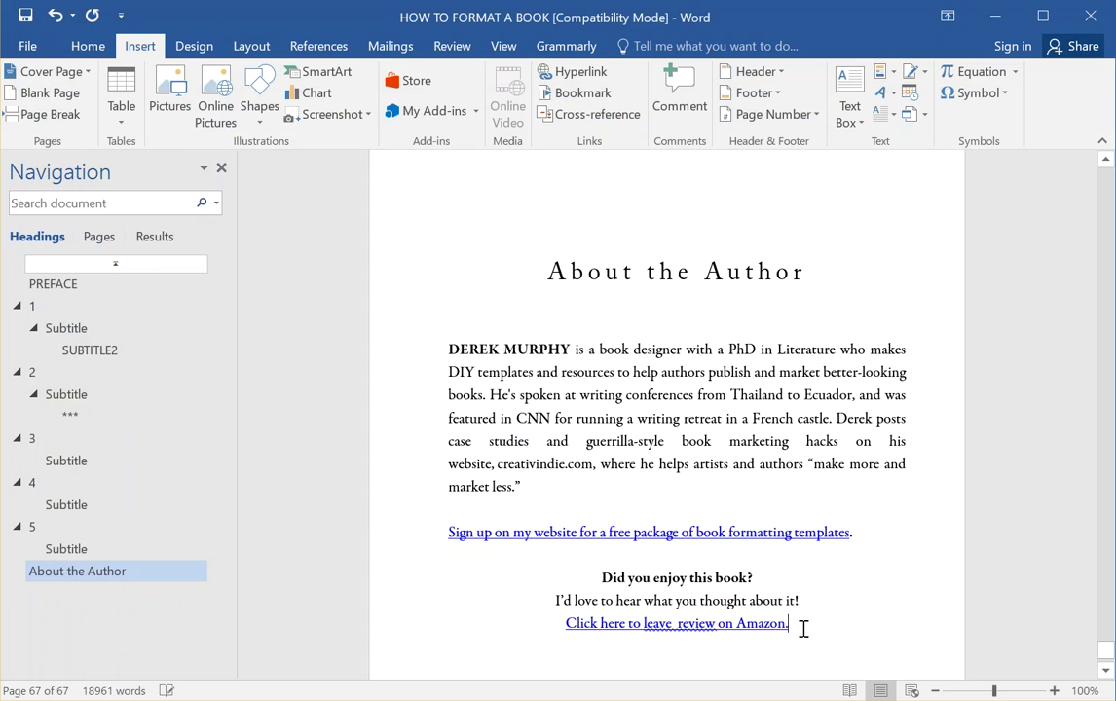
left_click_drag(803, 628, 544, 621)
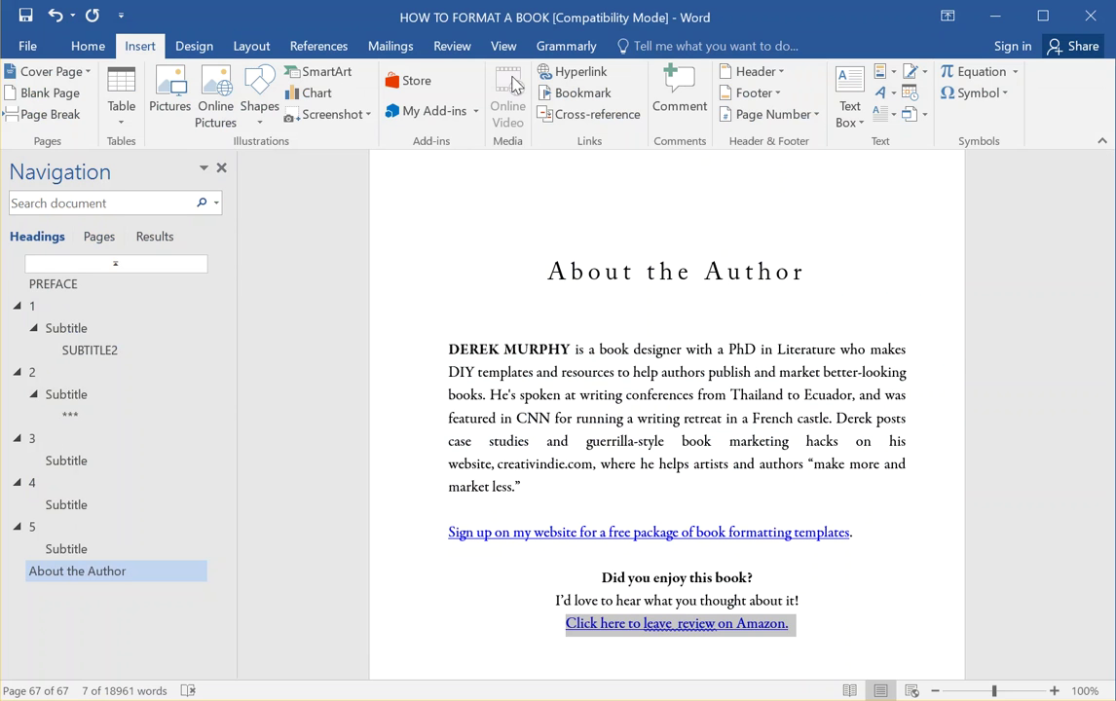
left_click(575, 72)
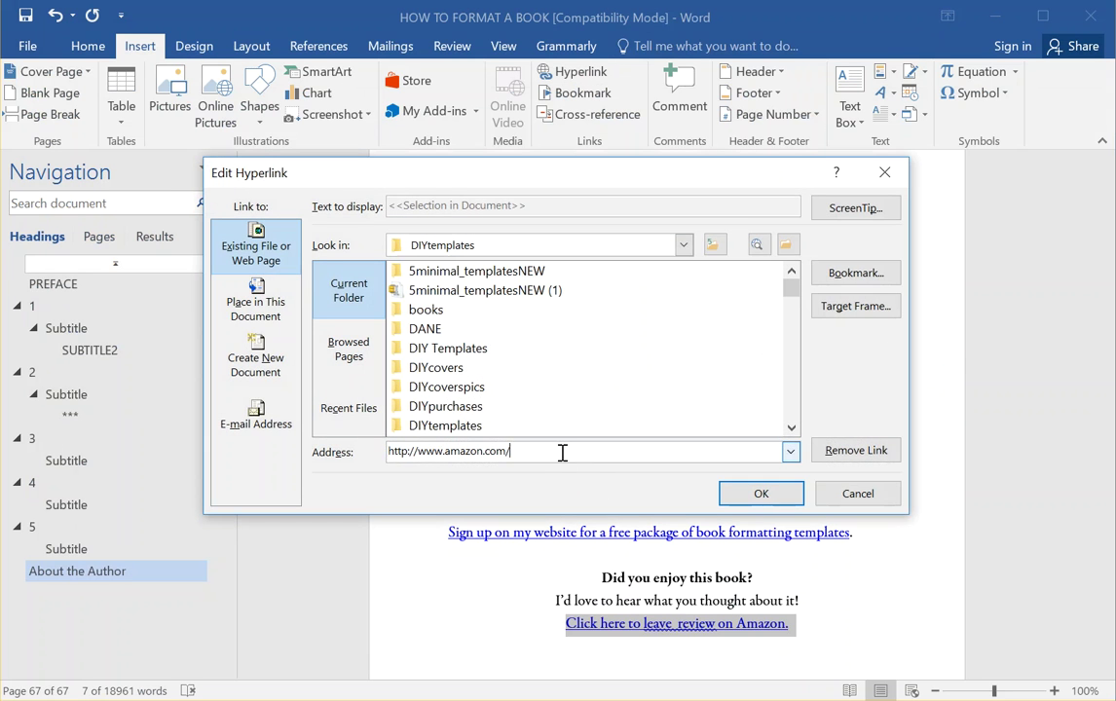
left_click_drag(562, 453, 286, 451)
key("ctrl+v")
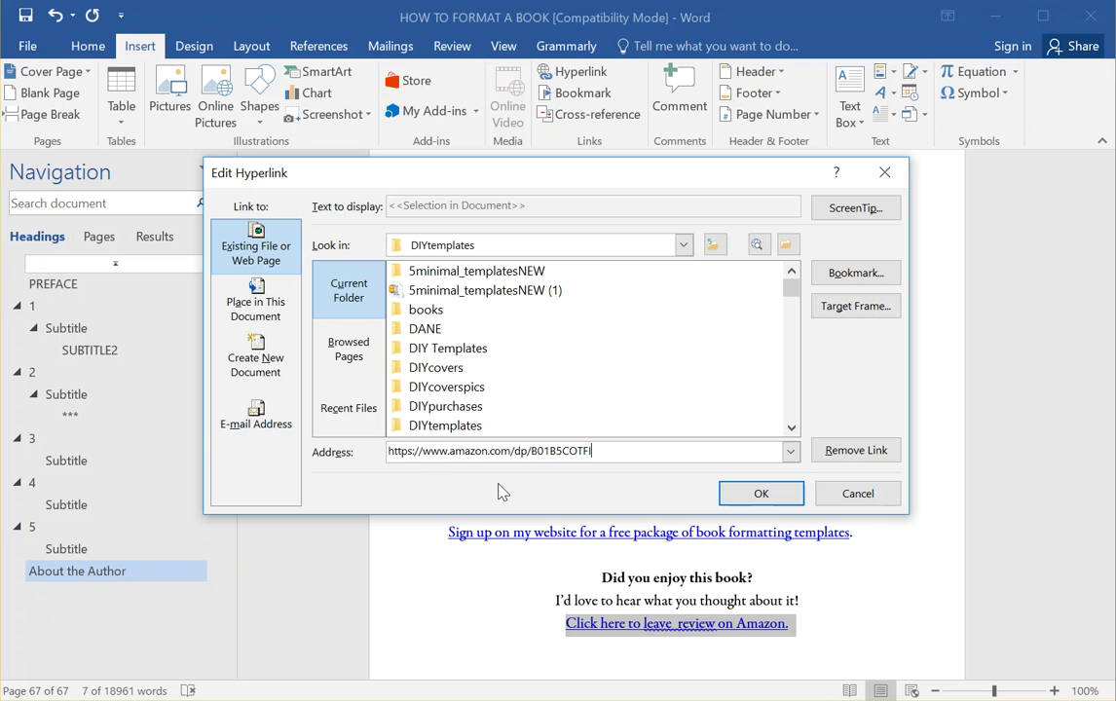
left_click(769, 495)
- Copy the three-line closing message and paste a duplicate after the Amazon review link
scroll(821, 596, "down", 3)
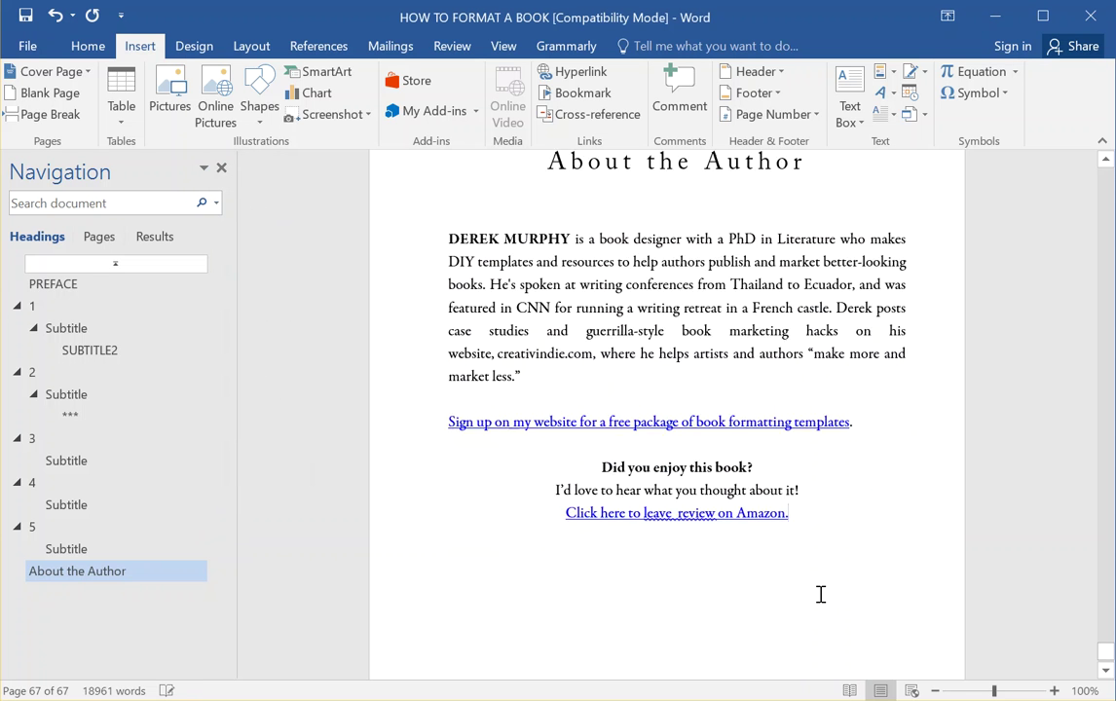
left_click_drag(780, 492, 491, 444)
key("ctrl+c")
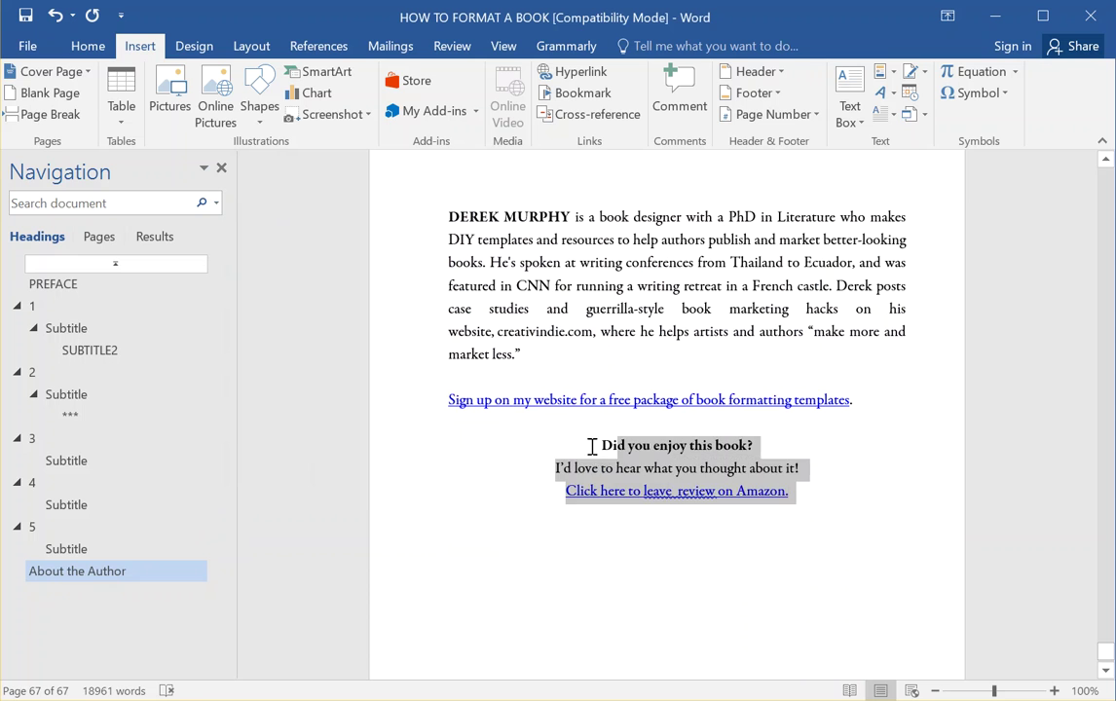
left_click(822, 494)
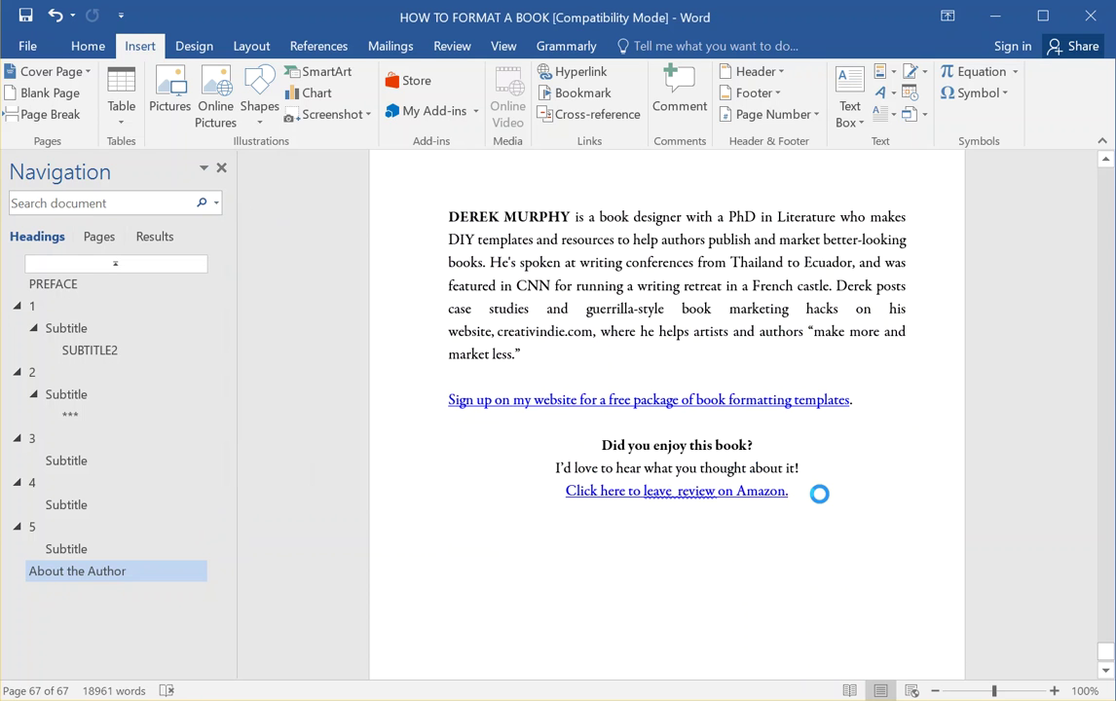
key("ctrl+v")
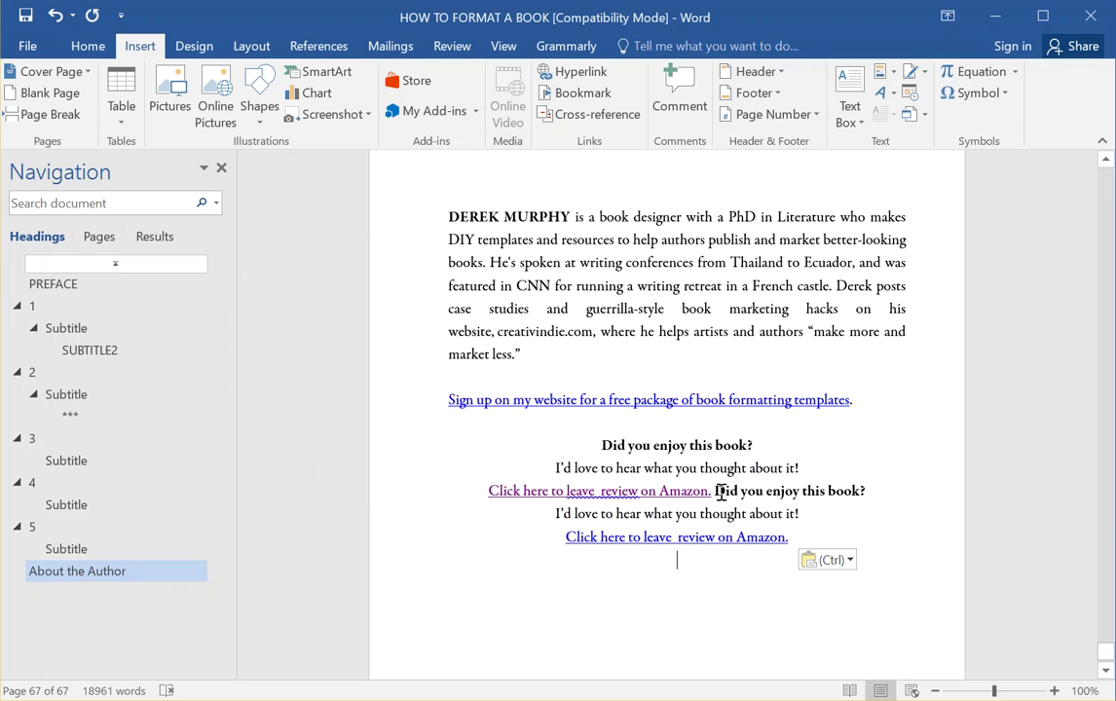
- Delete the duplicated heading, sentence and review link that follow the original closing message
left_click(719, 492, "ctrl")
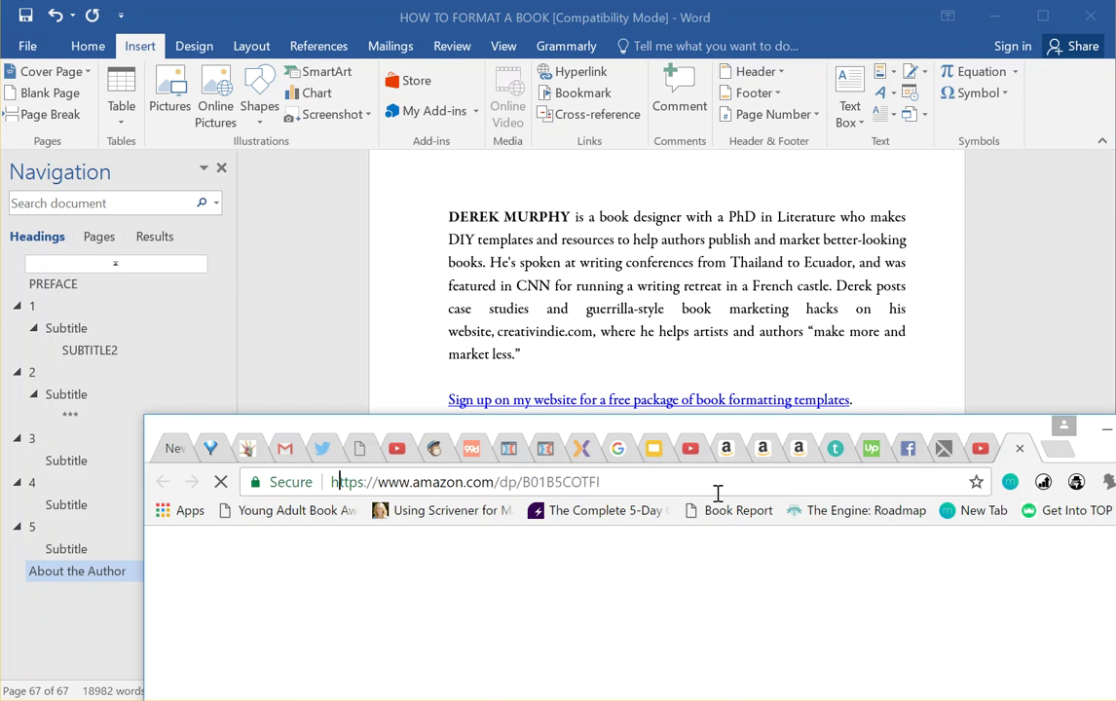
left_click(1108, 430)
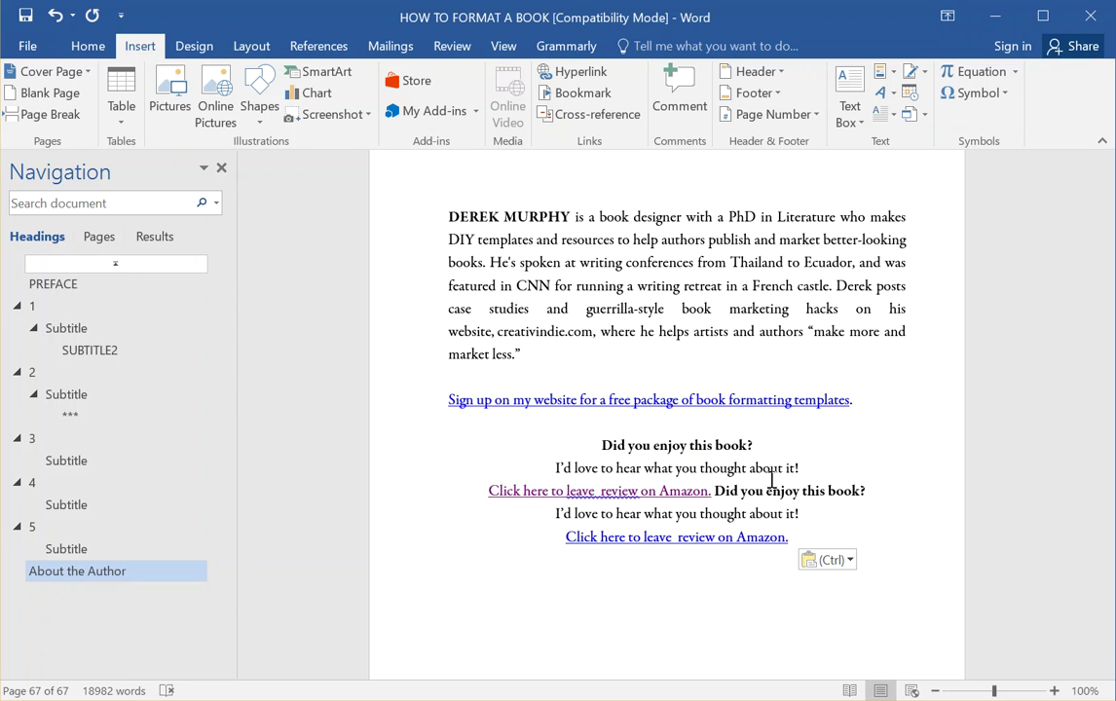
left_click(721, 495, "ctrl")
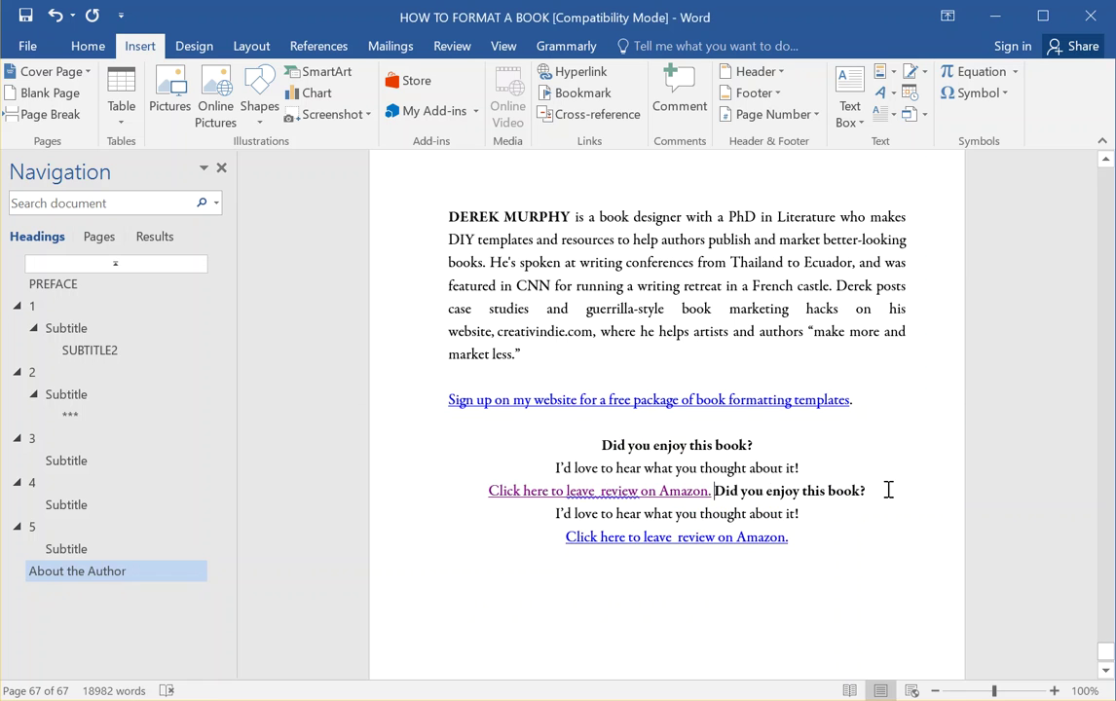
left_click_drag(877, 492, 723, 497)
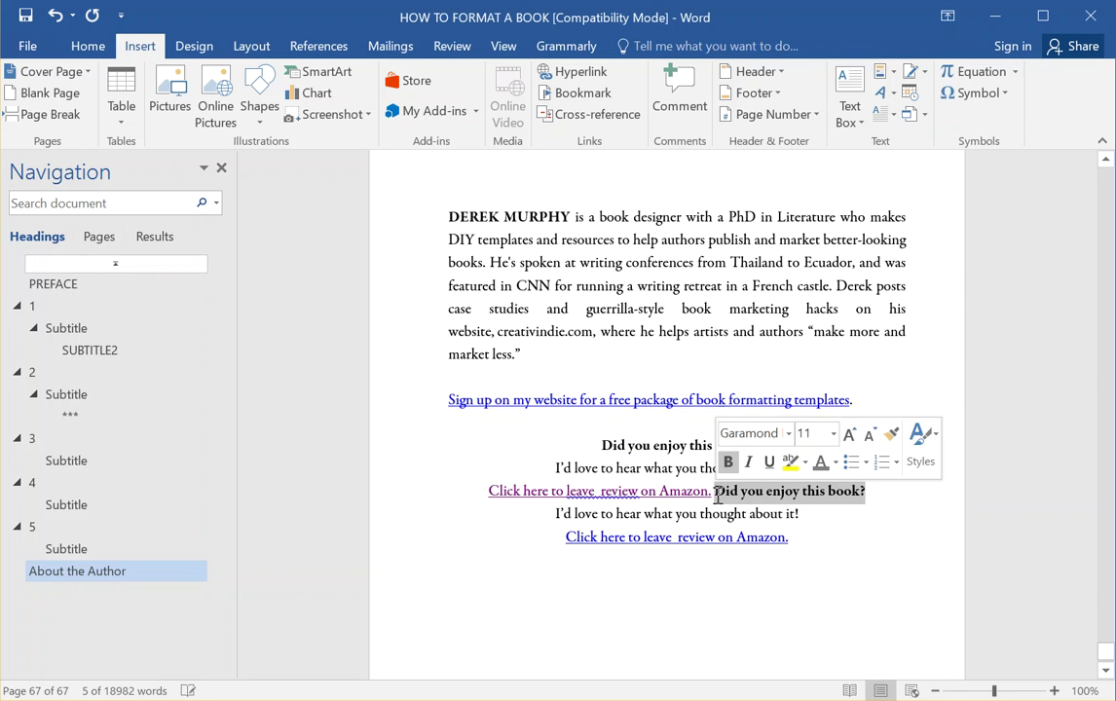
key("BackSpace")
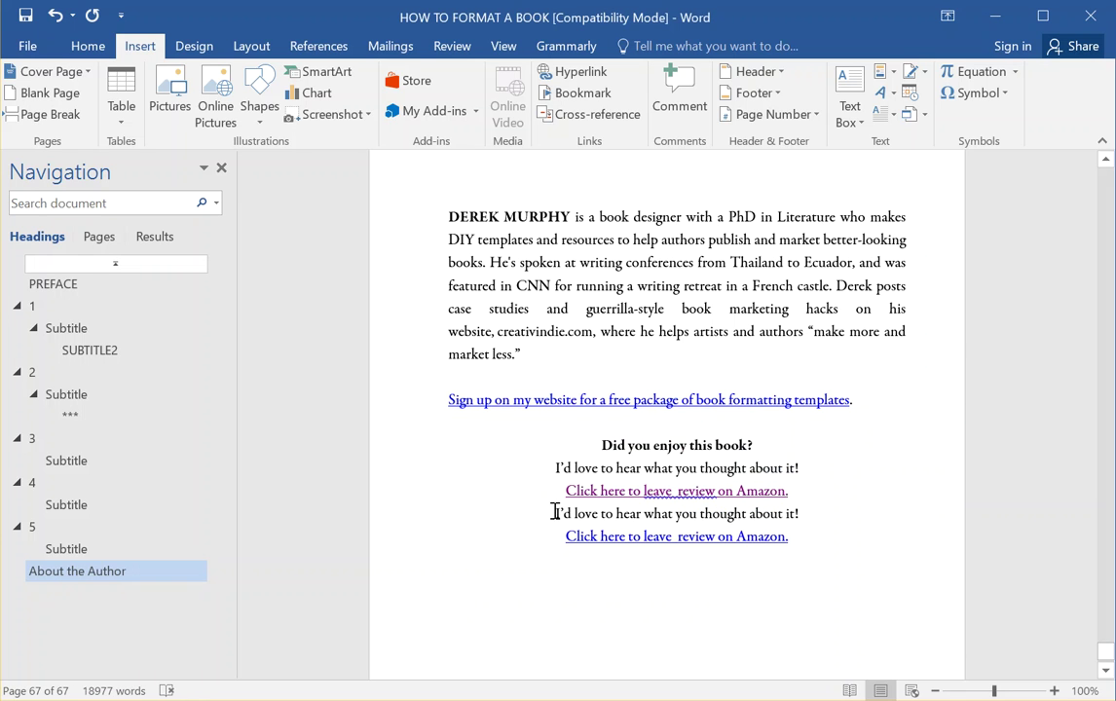
left_click(547, 516)
left_click_drag(639, 532, 537, 521)
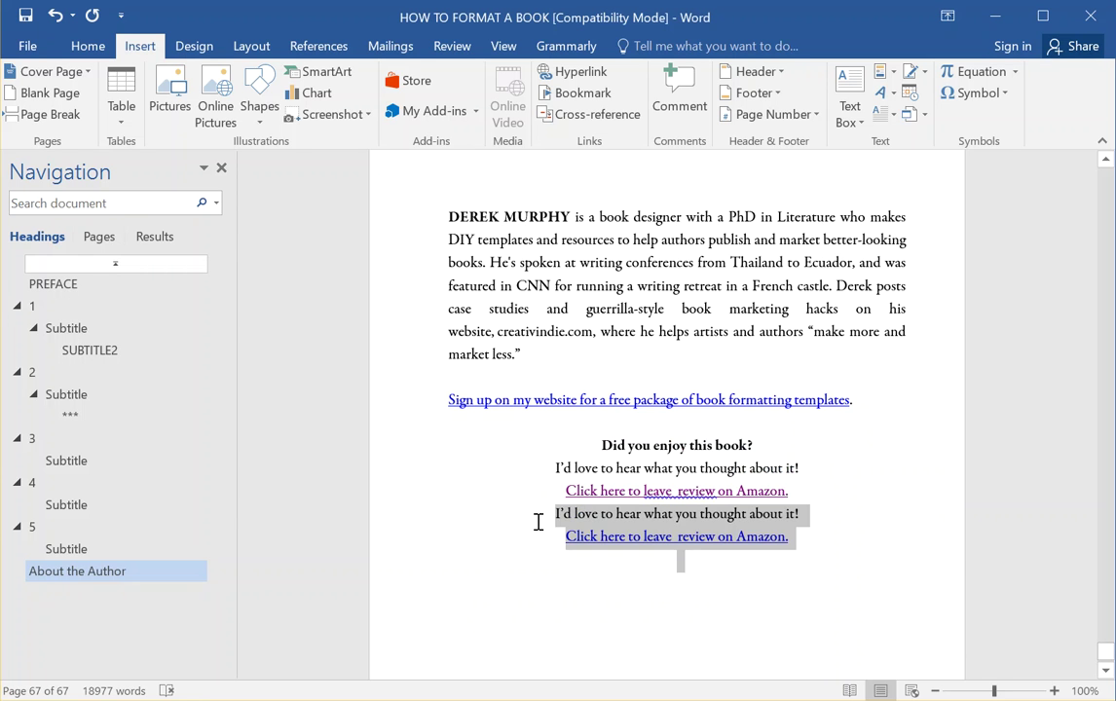
left_click(1110, 430)
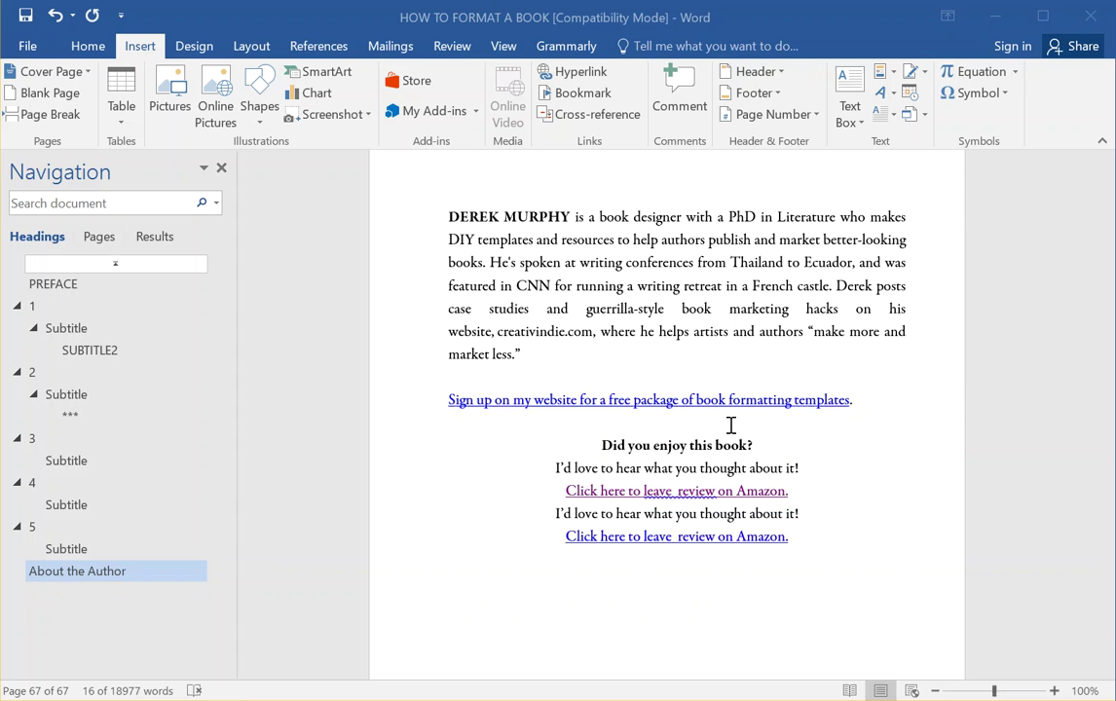
left_click(803, 541)
left_click_drag(802, 542, 580, 523)
key("BackSpace")
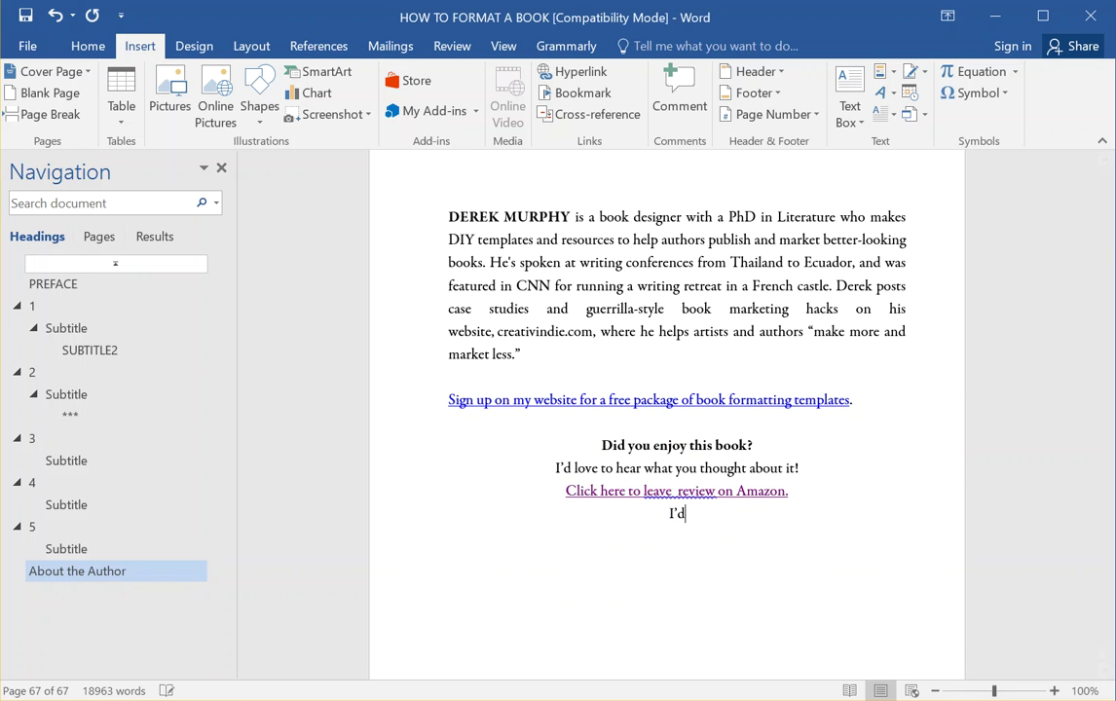
- Paste a copy of the bold "Did you enjoy this book?" heading below the review link, leaving blank lines between them
left_click_drag(599, 441, 763, 443)
key("ctrl+c")
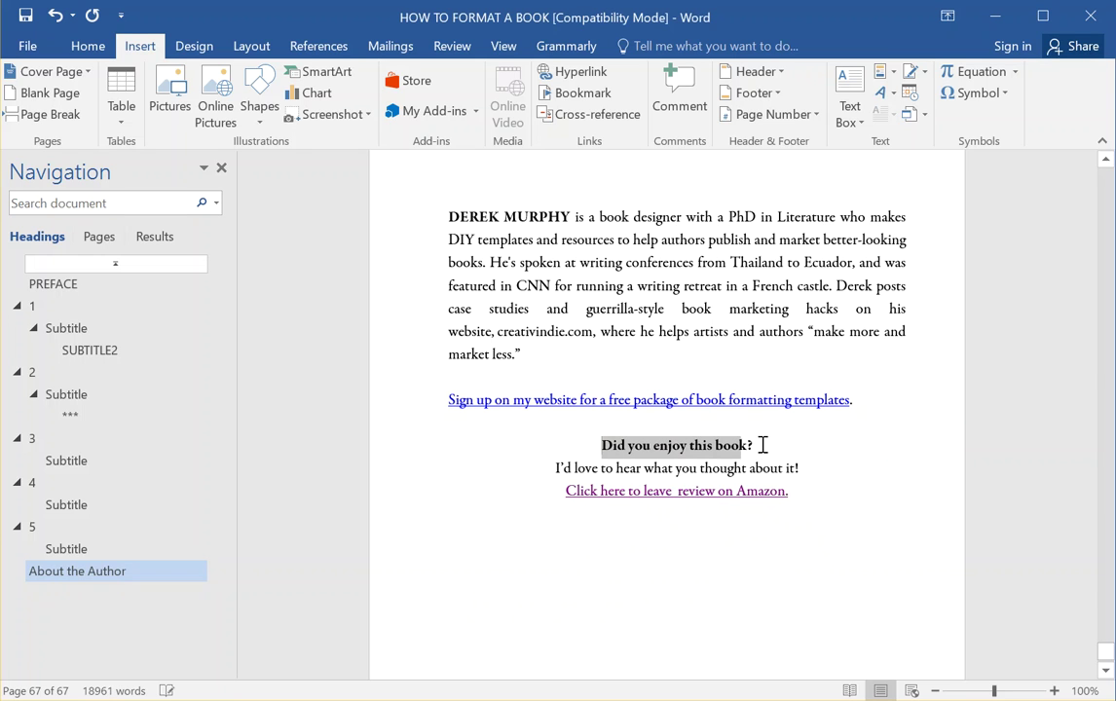
left_click(643, 577)
key("ctrl+v")
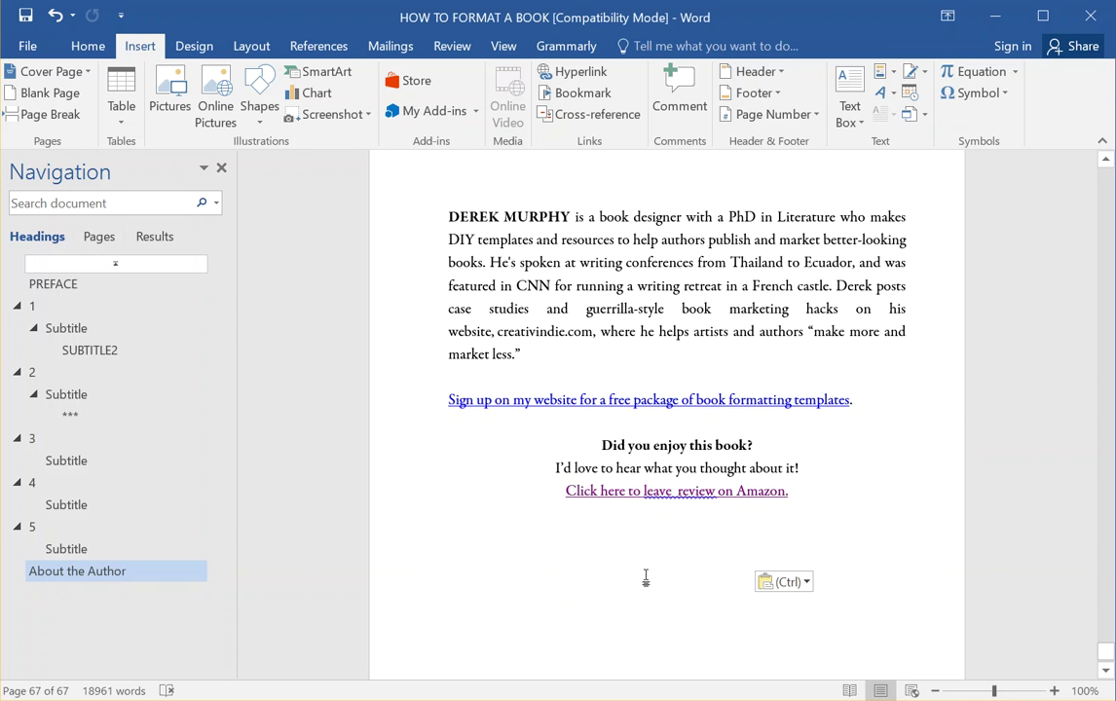
left_click(768, 559)
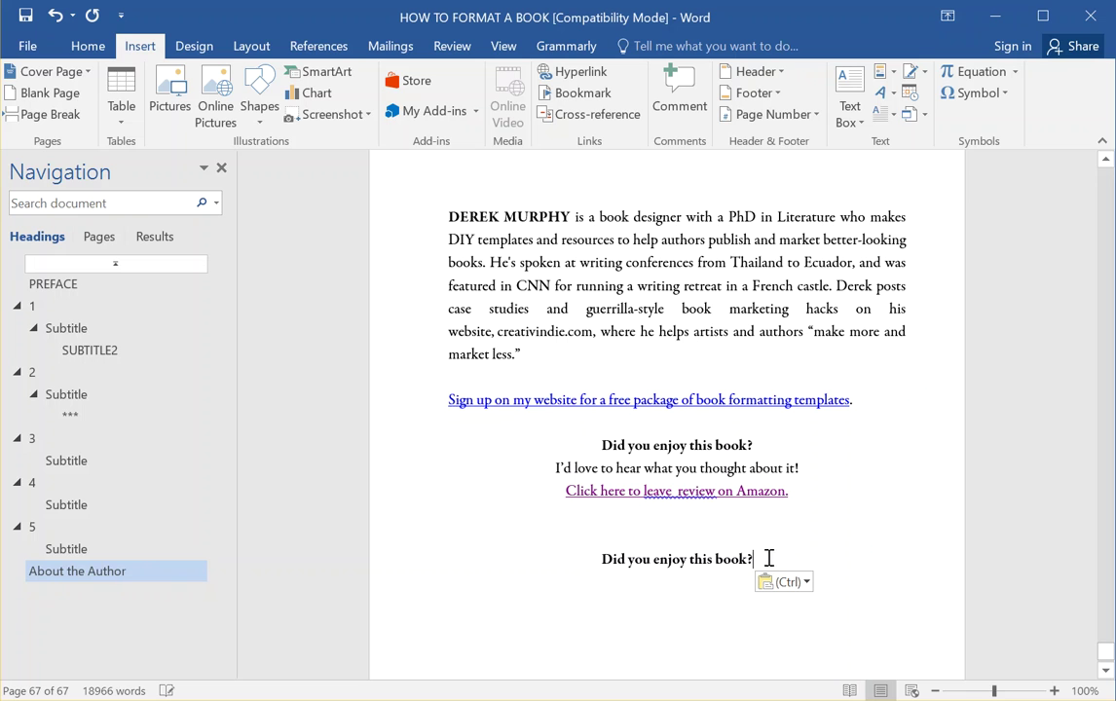
- Replace the text of the copied heading with "Want to read more?"
left_click_drag(773, 555, 643, 574)
type("Keep")
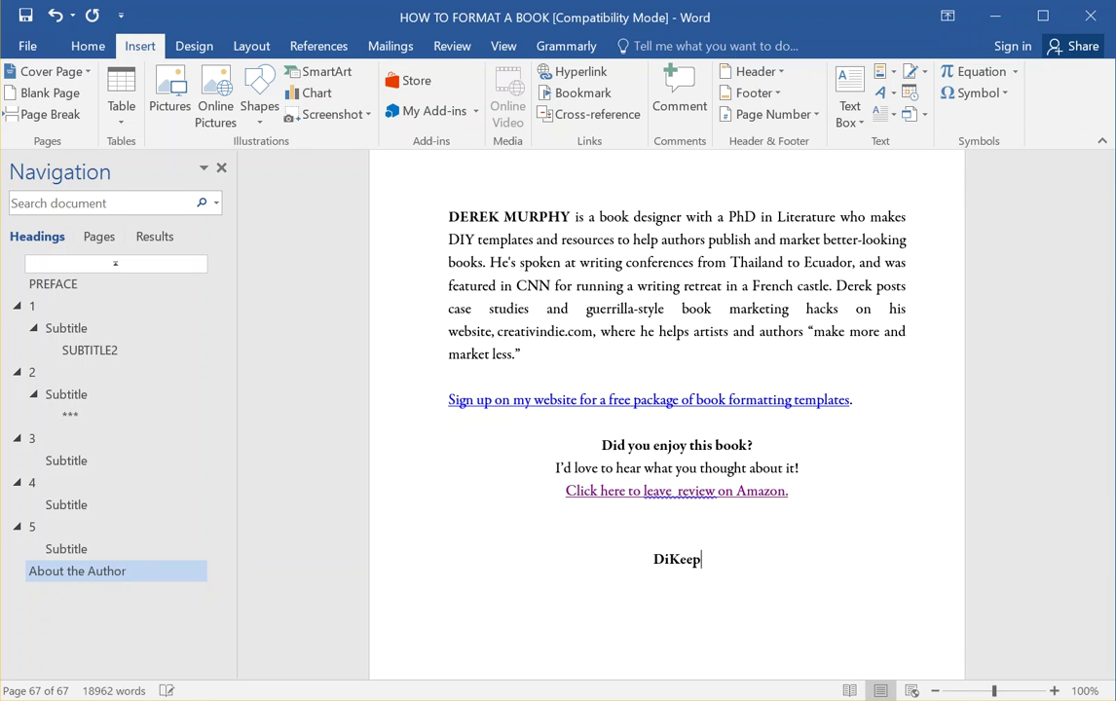
key("BackSpace")
key("BackSpace")
key("BackSpace")
key("BackSpace")
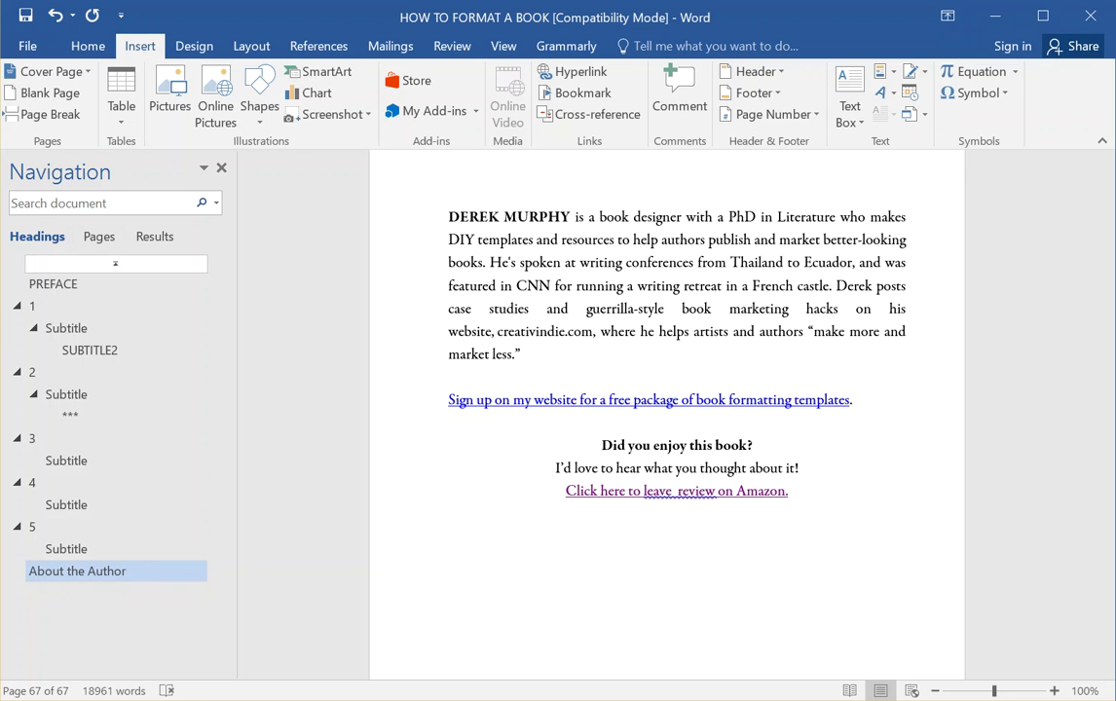
type("Want to read more")
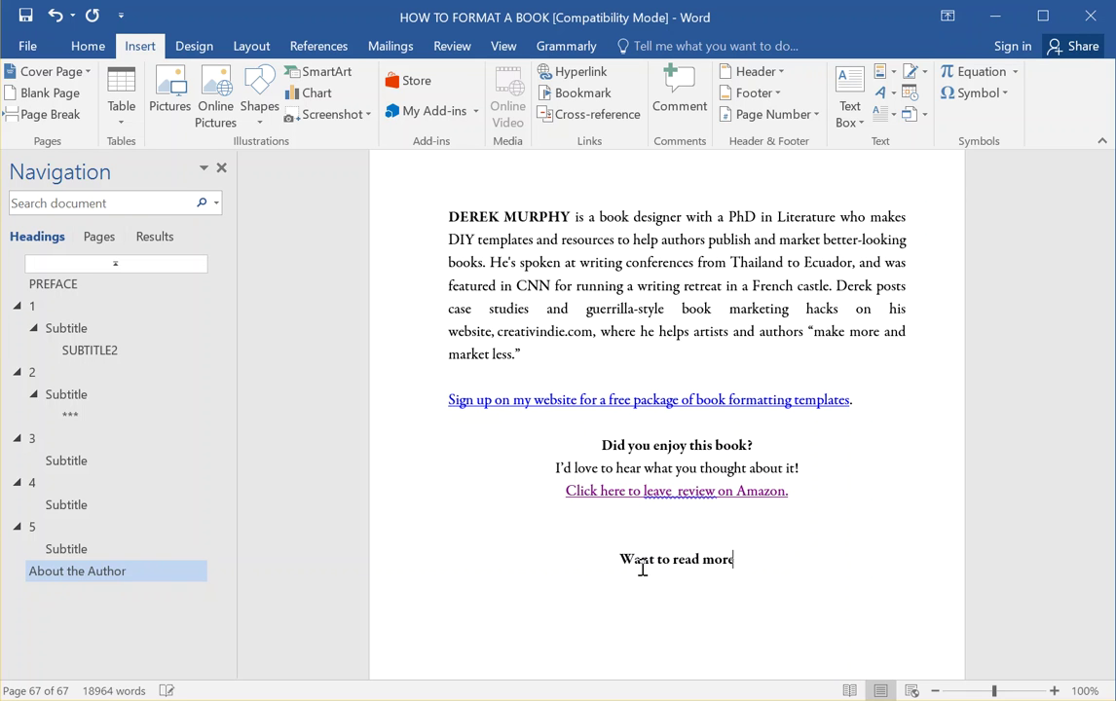
type("? ")
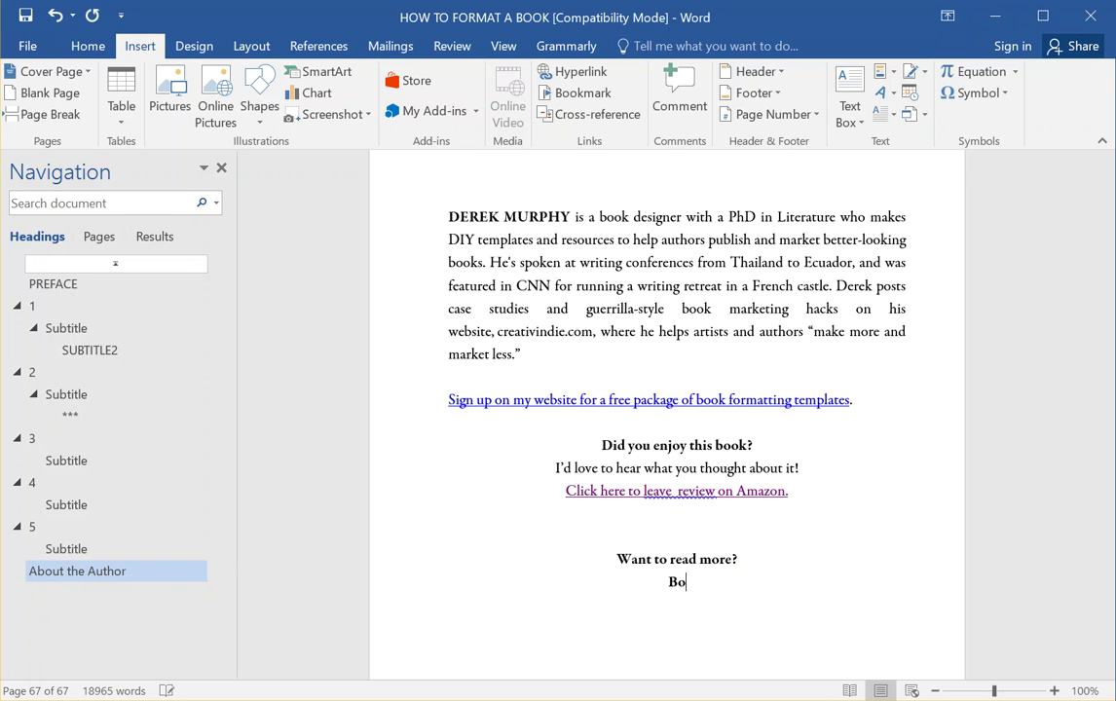
- Add the lines "Book two is available for preorder!" and "Get it now!" beneath the "Want to read more?" heading
type("Book two is available on")
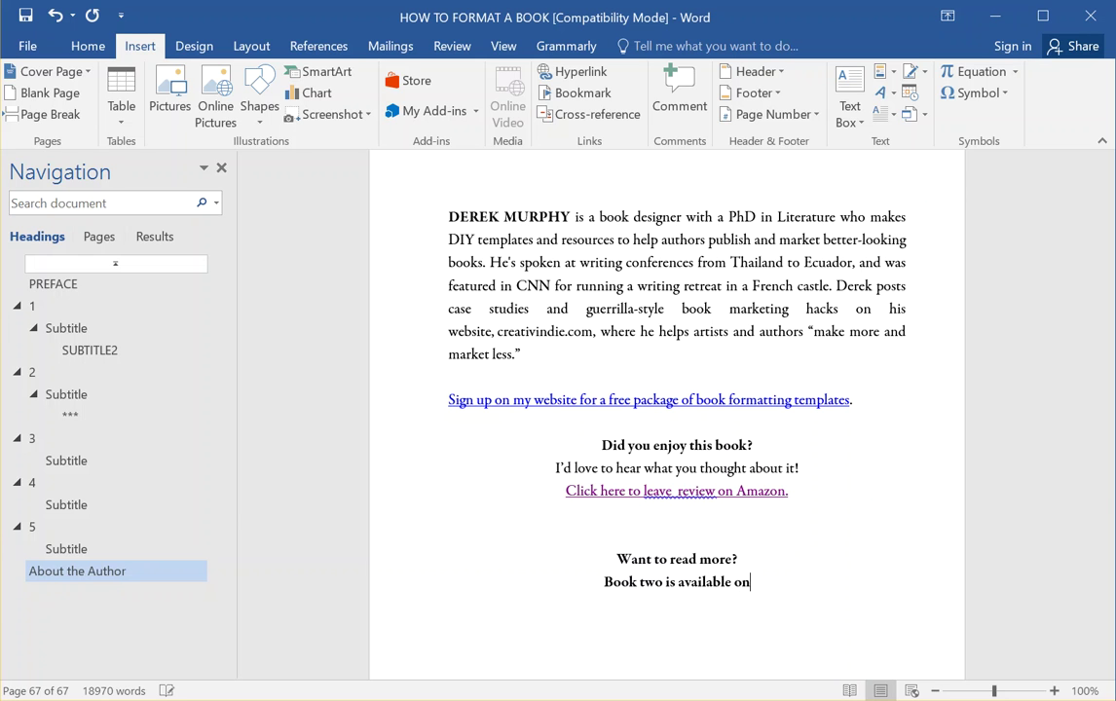
key("BackSpace")
key("BackSpace")
key("BackSpace")
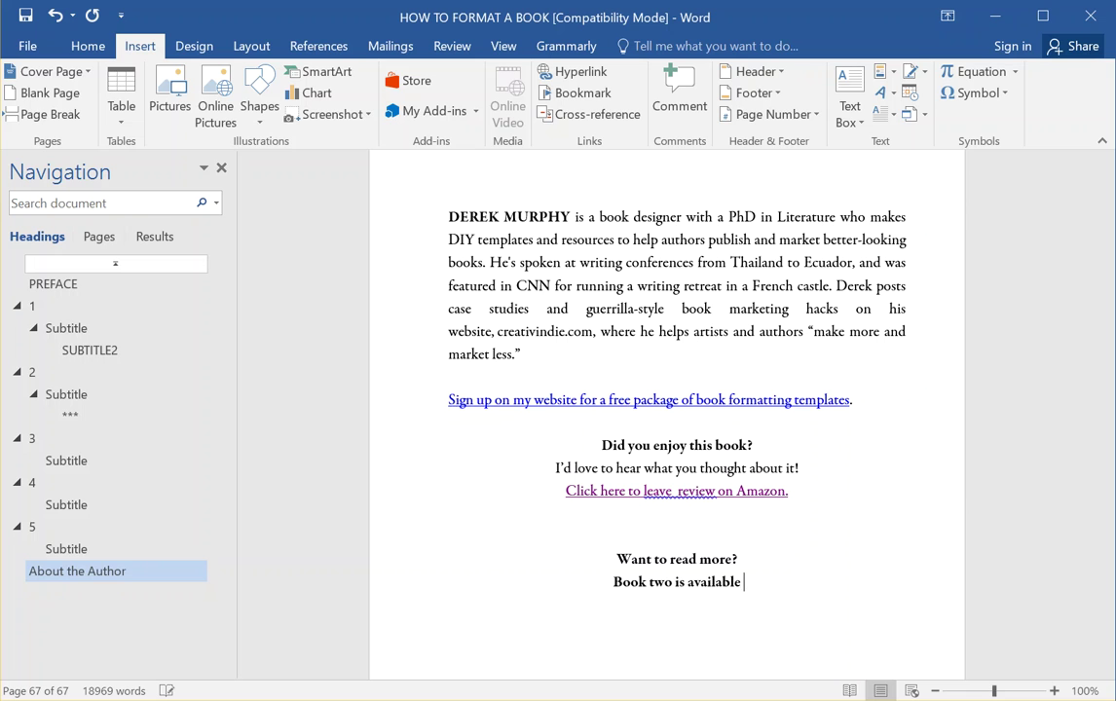
type("for preorder!")
key("Return")
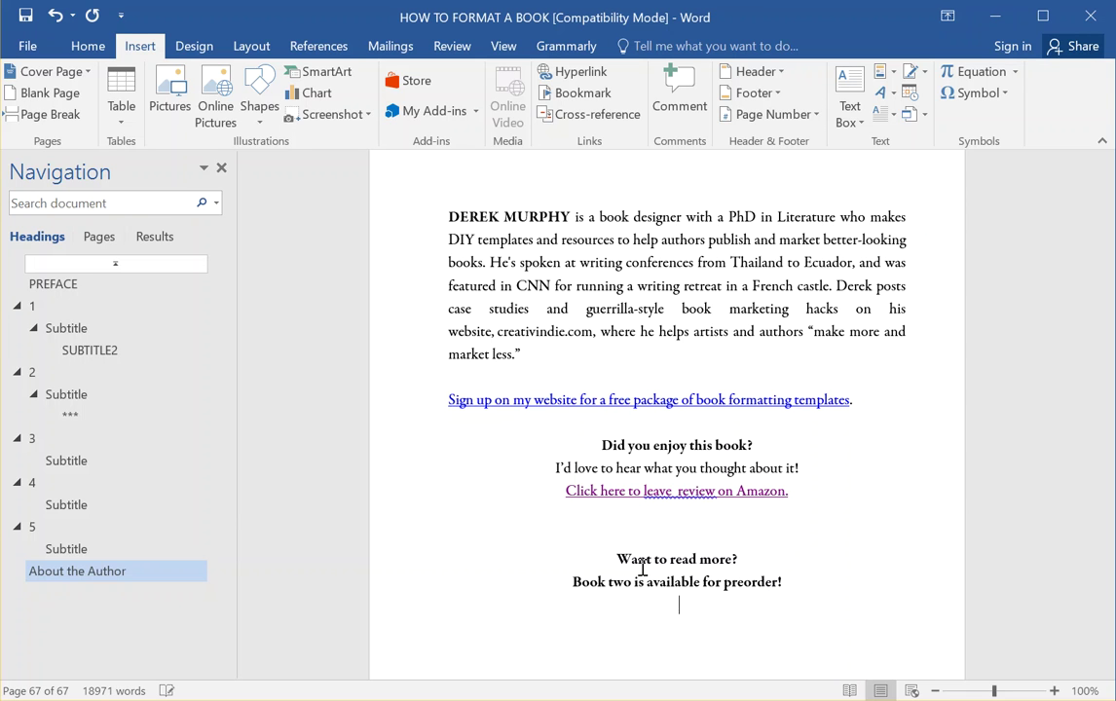
type("Get it h")
type("ow!")
- Remove the bold formatting from the lines "Book two is available for preorder!" and "Get it now!"
left_click_drag(676, 621, 553, 584)
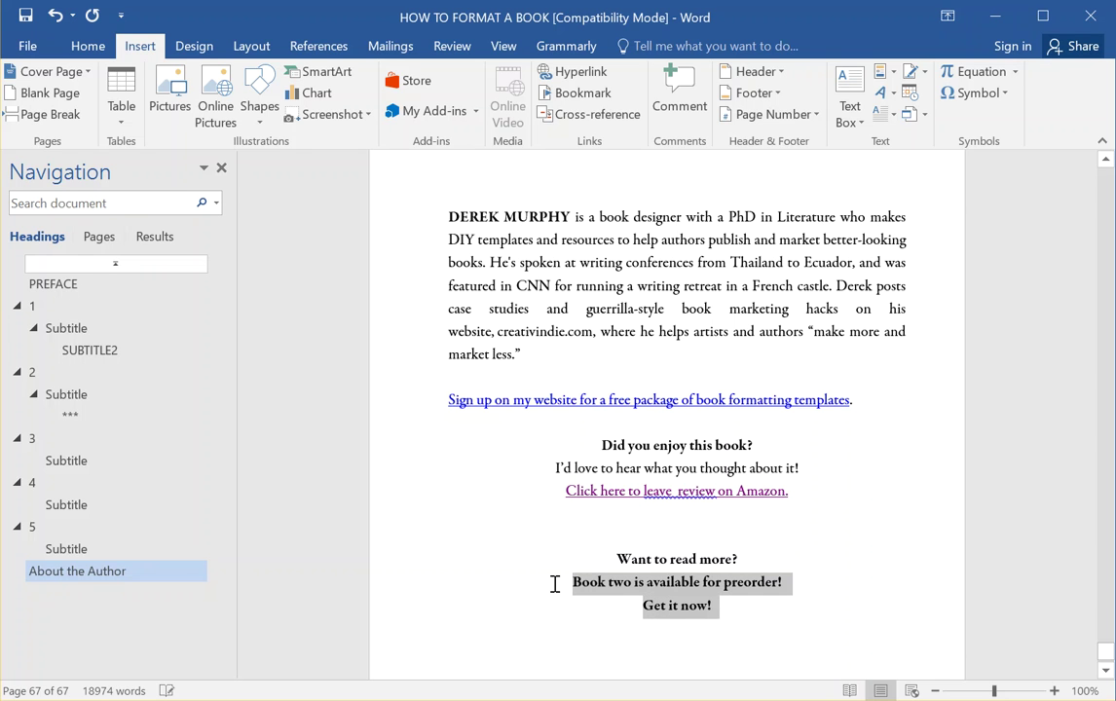
left_click(90, 48)
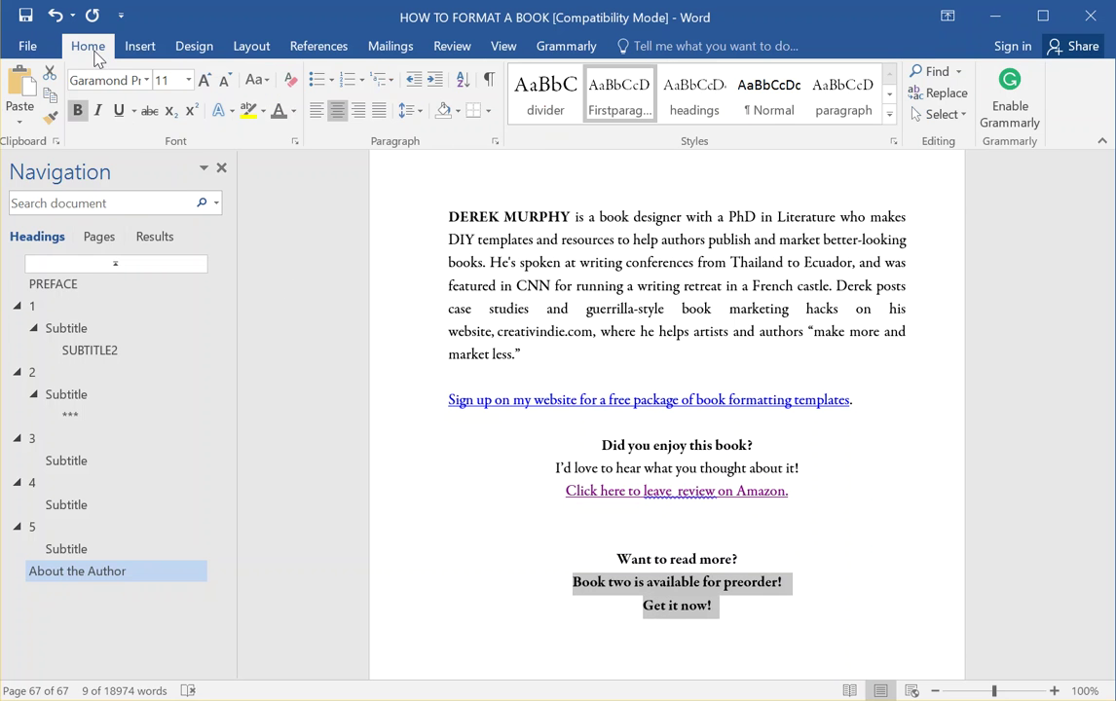
left_click(77, 110)
left_click(740, 605)
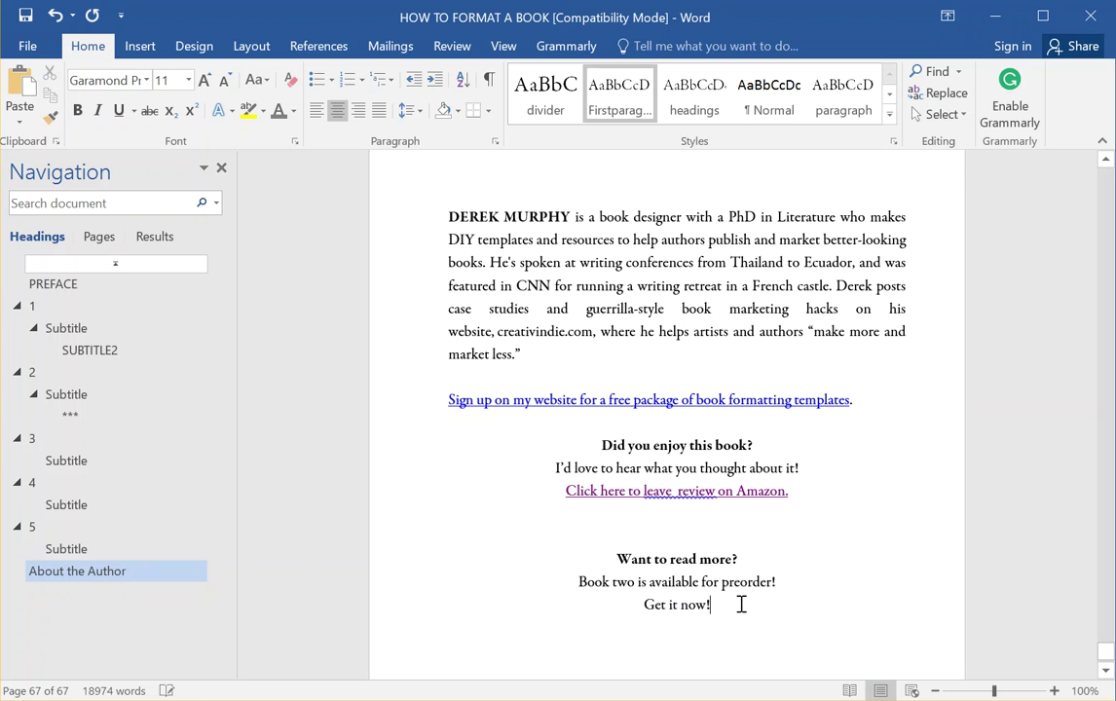
- Switch to the browser, open the Golden Shears Kindle book page on Amazon, and copy its address through /dp/B01N48RGXZ, leaving out the ref part
left_click(624, 604, "shift")
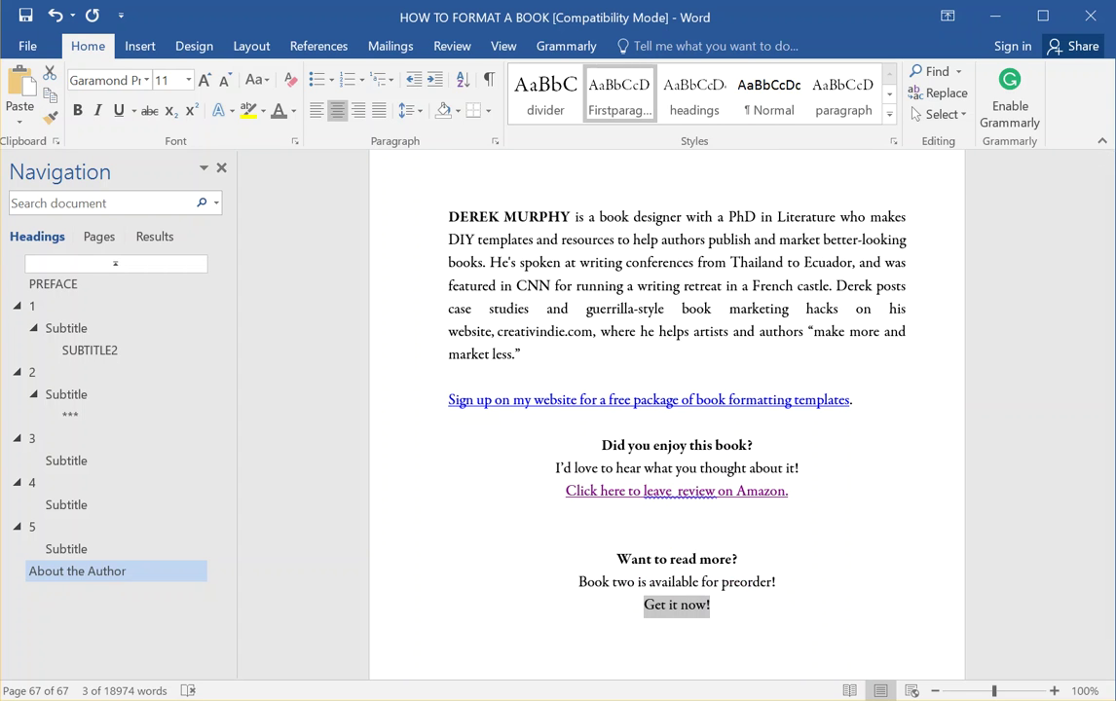
key("alt+Tab")
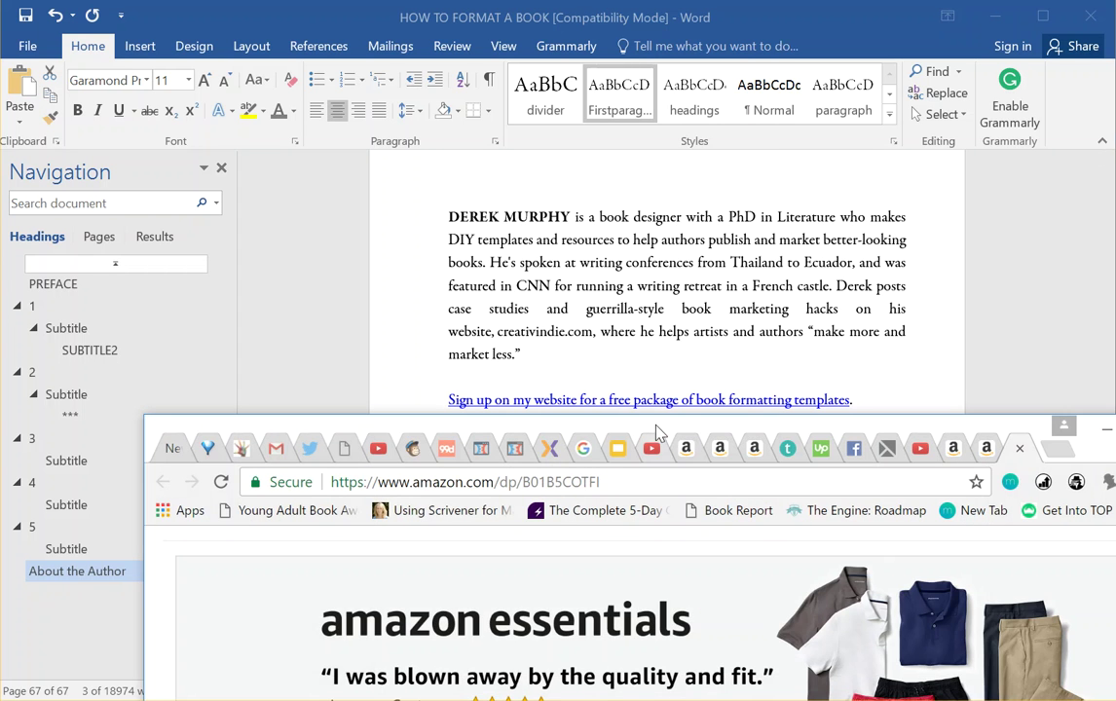
left_click_drag(658, 432, 648, 428)
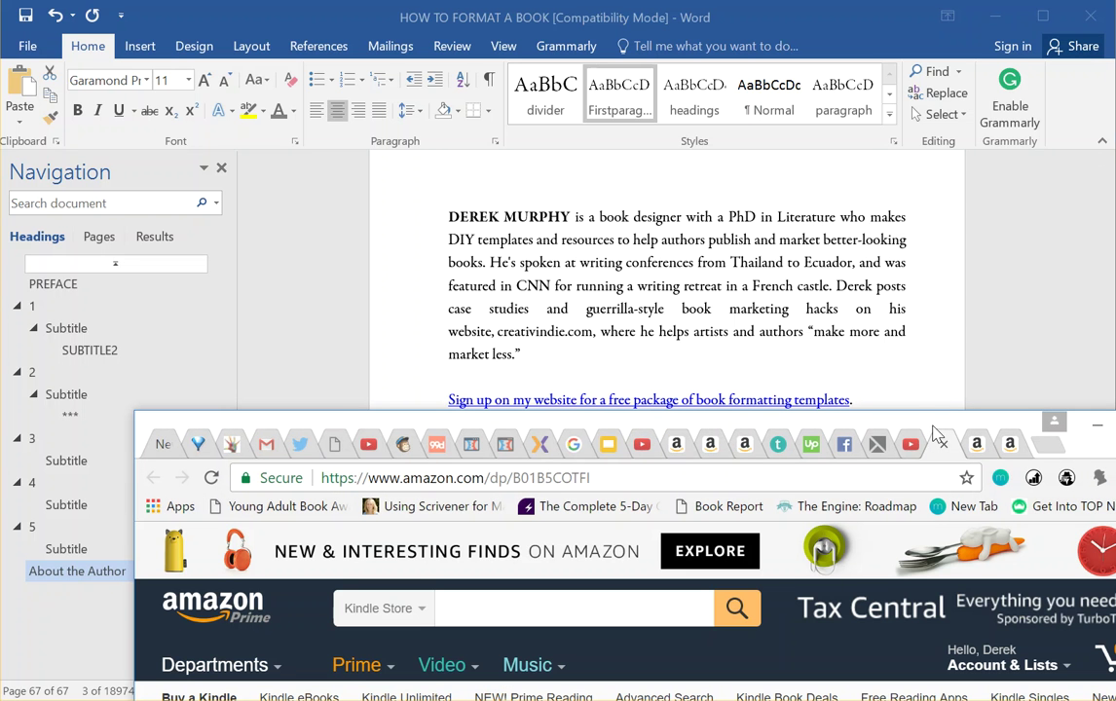
left_click_drag(928, 427, 930, 171)
scroll(552, 549, "down", 10)
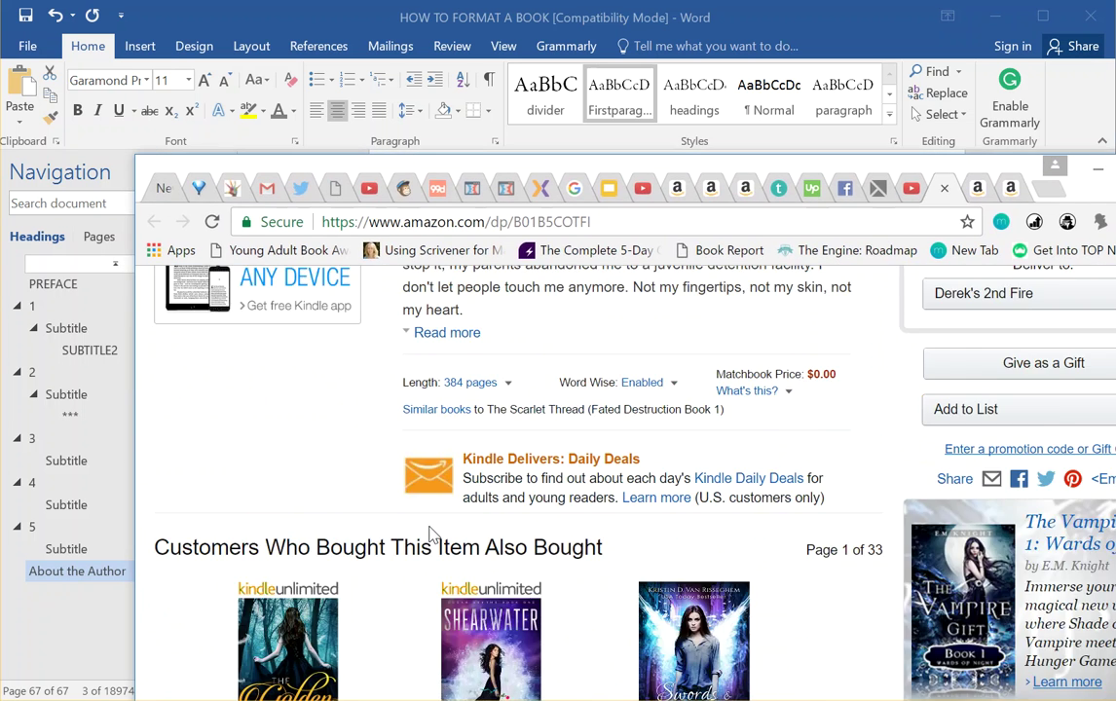
left_click(287, 443)
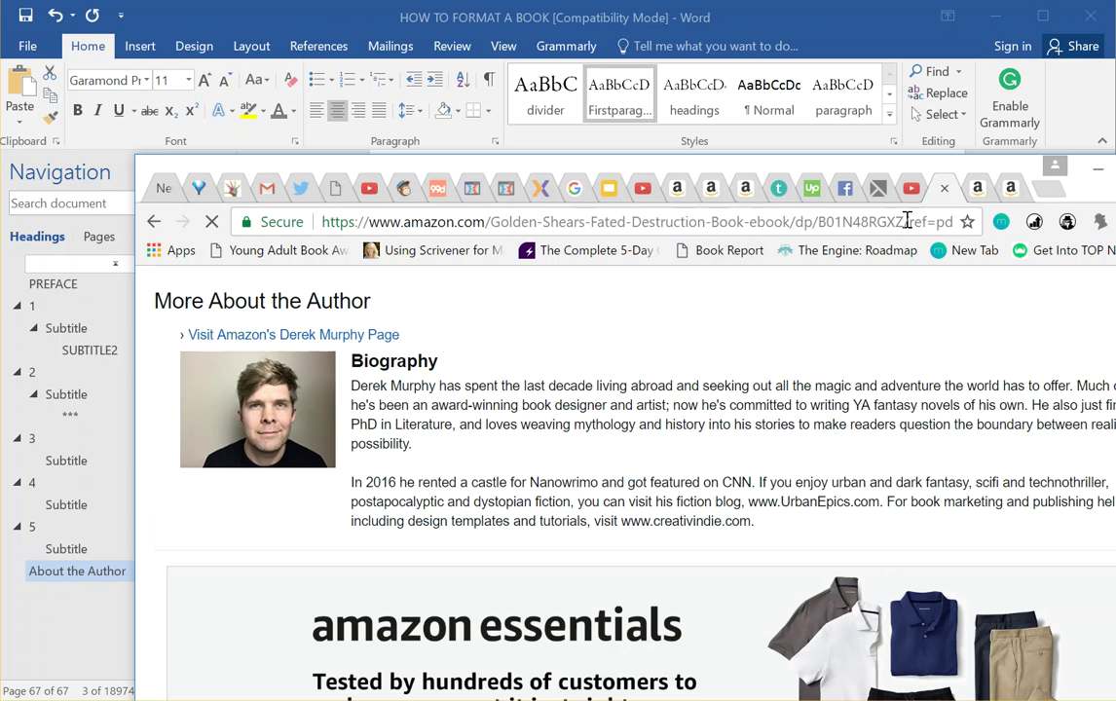
left_click_drag(904, 222, 312, 207)
key("ctrl+c")
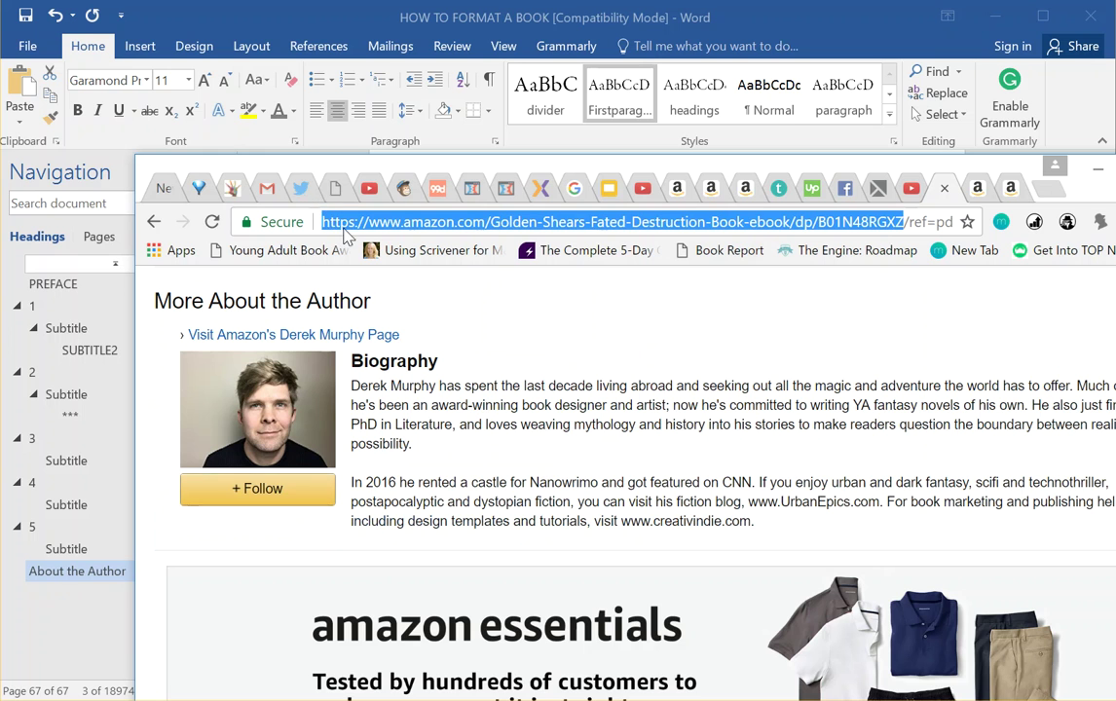
left_click(1096, 174)
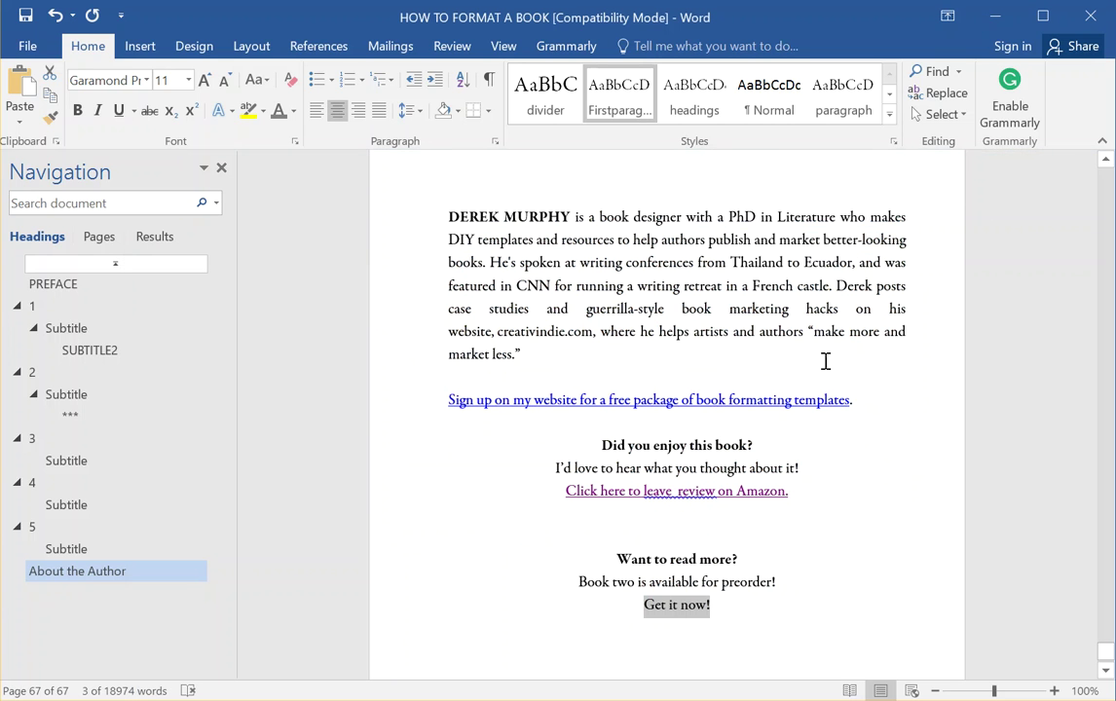
- Switch to Word and turn the "Get it now!" line into a hyperlink to the copied Amazon book address
left_click(725, 610)
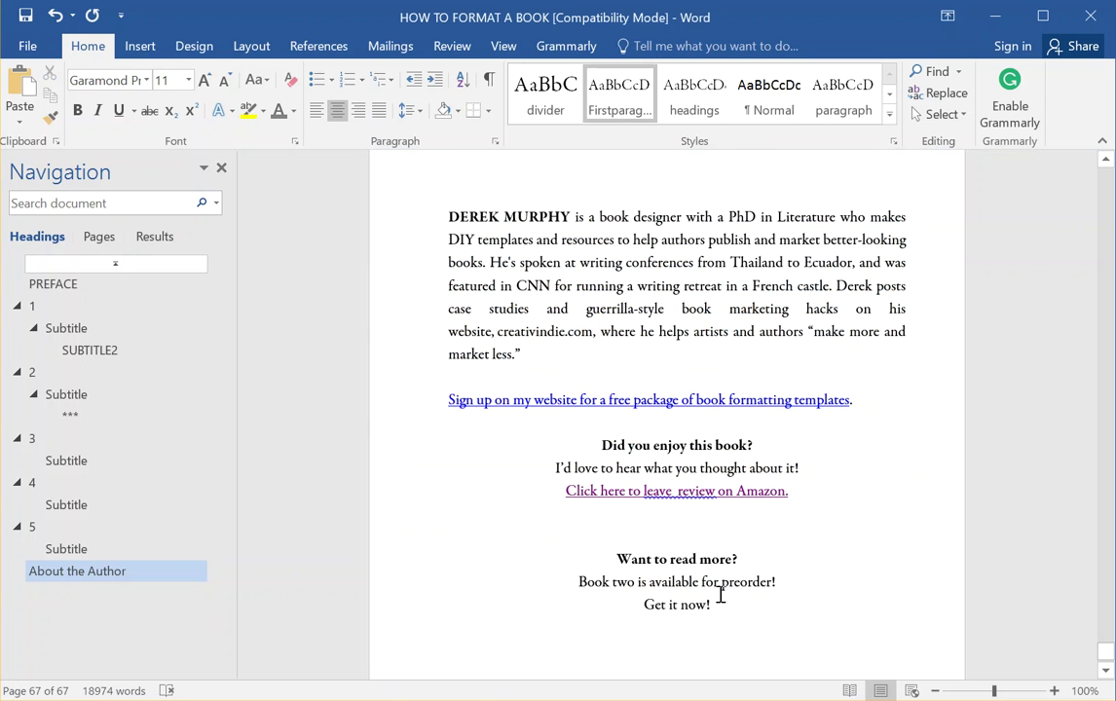
left_click_drag(752, 610, 616, 601)
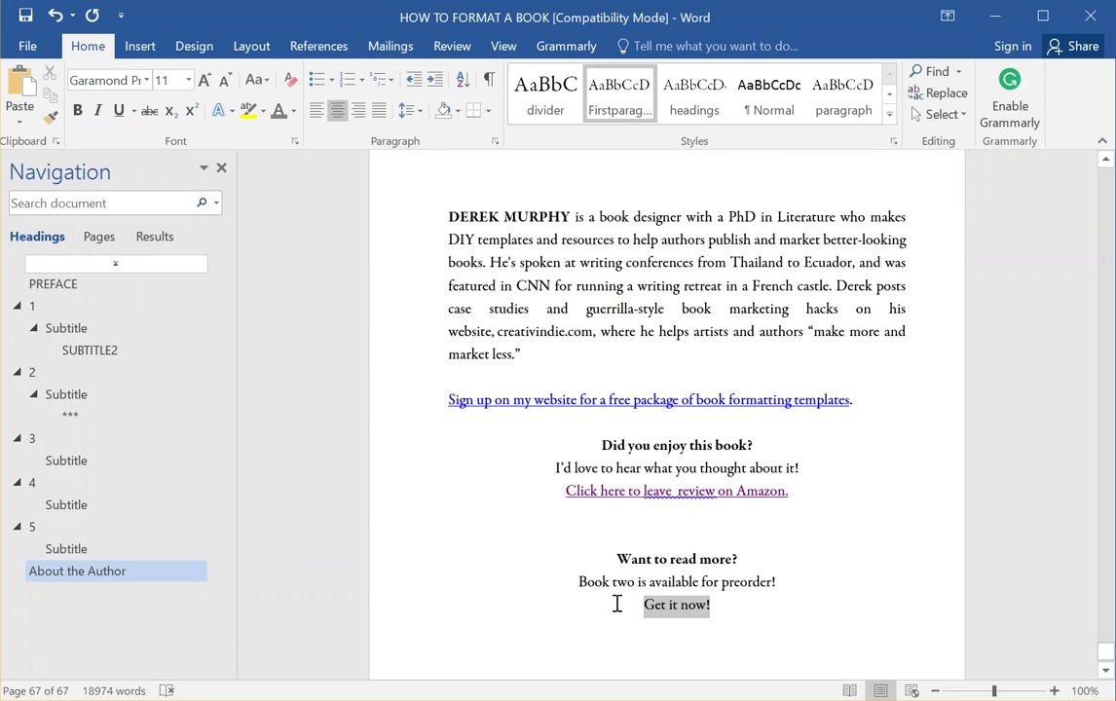
left_click(453, 47)
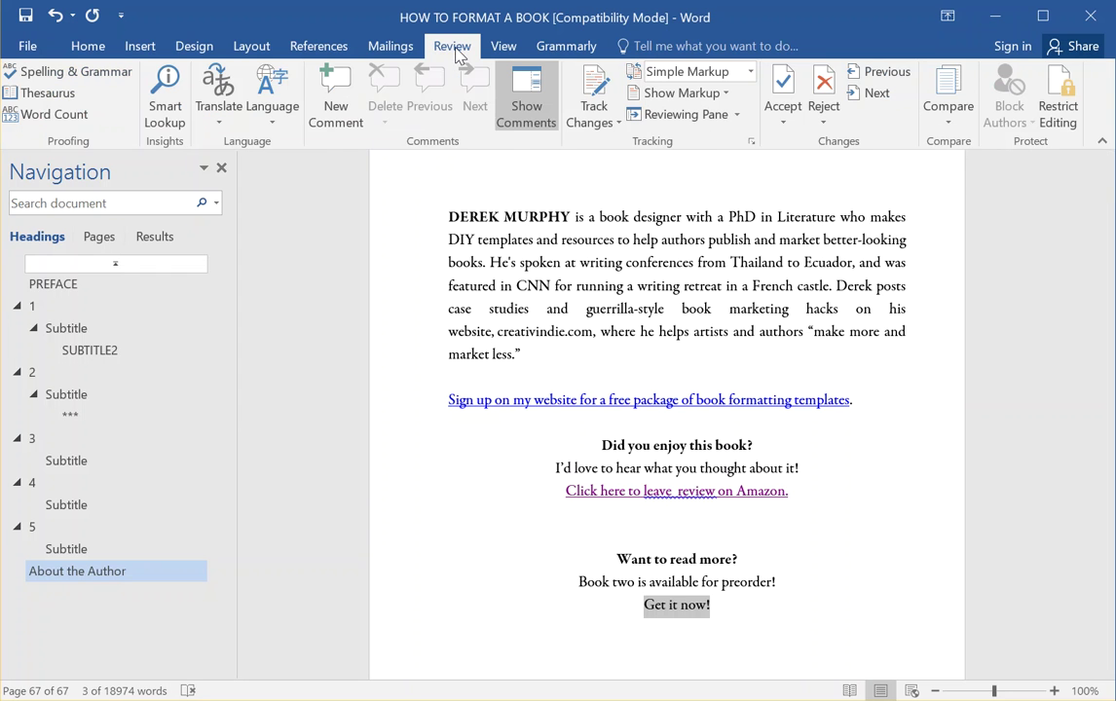
left_click(148, 48)
left_click(573, 71)
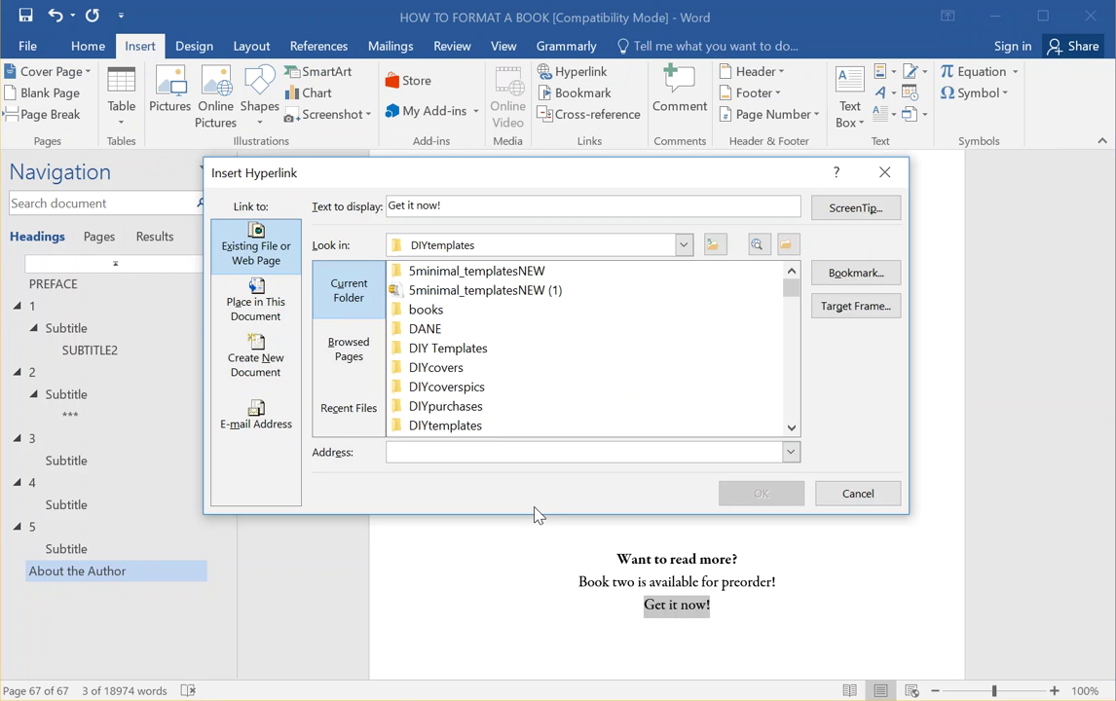
key("ctrl+v")
left_click(769, 499)
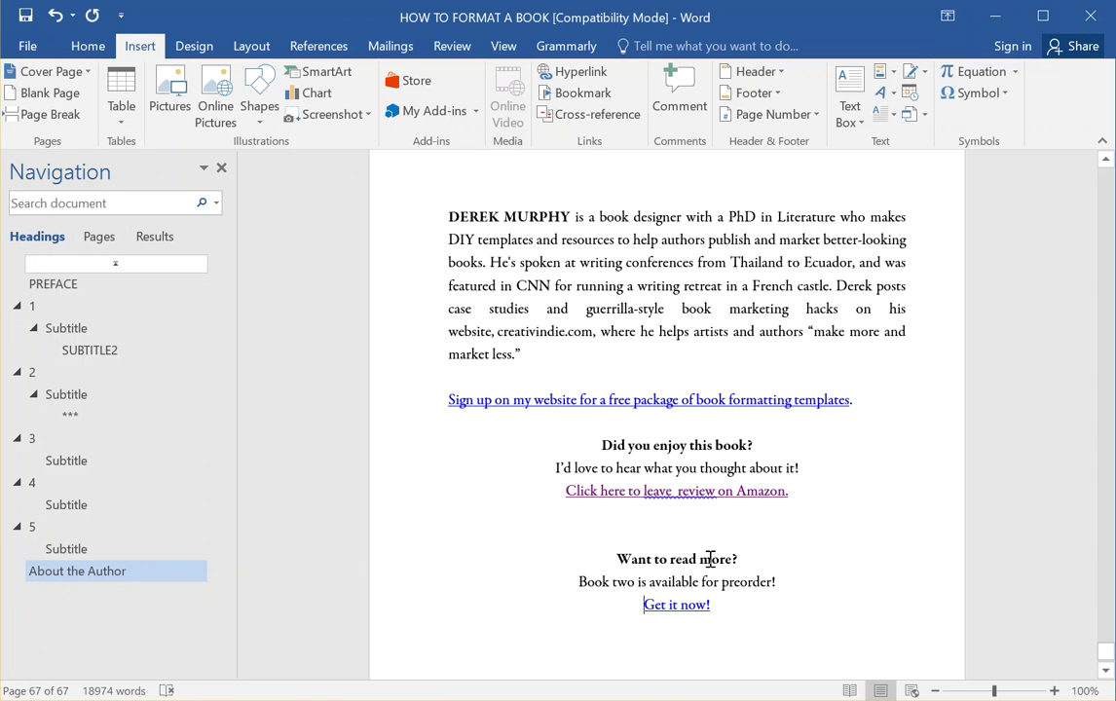
- Left-align the "Want to read more?" heading and the two preorder lines beneath it
left_click(556, 565)
left_click_drag(720, 608, 603, 563)
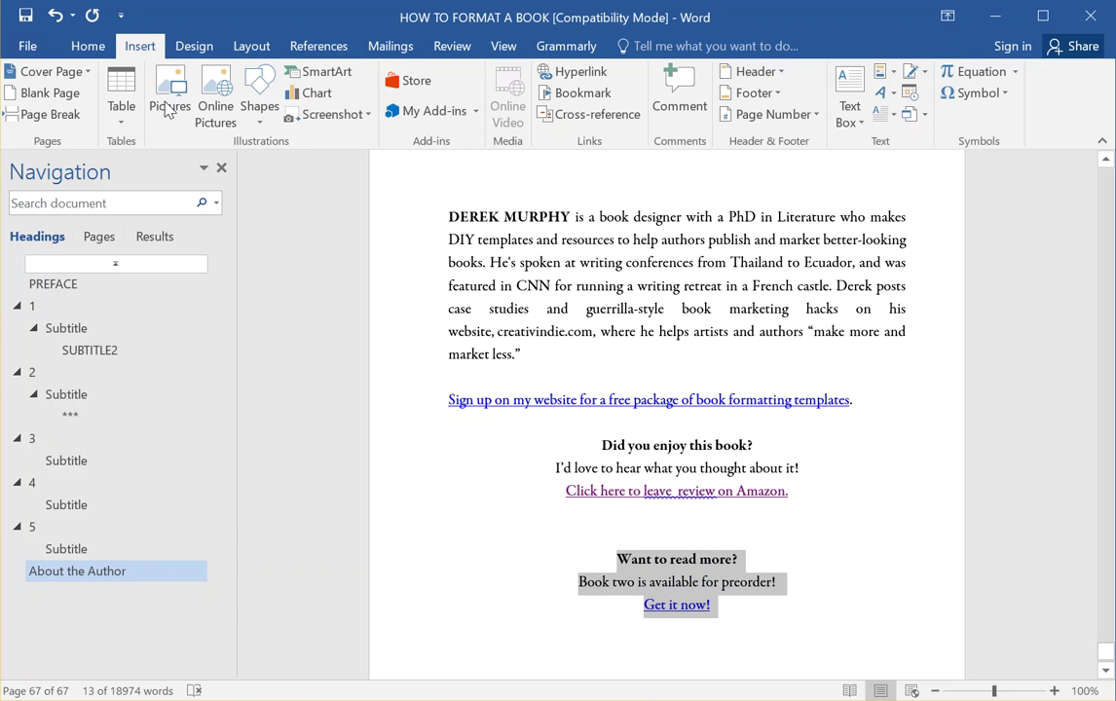
left_click(86, 46)
left_click(317, 111)
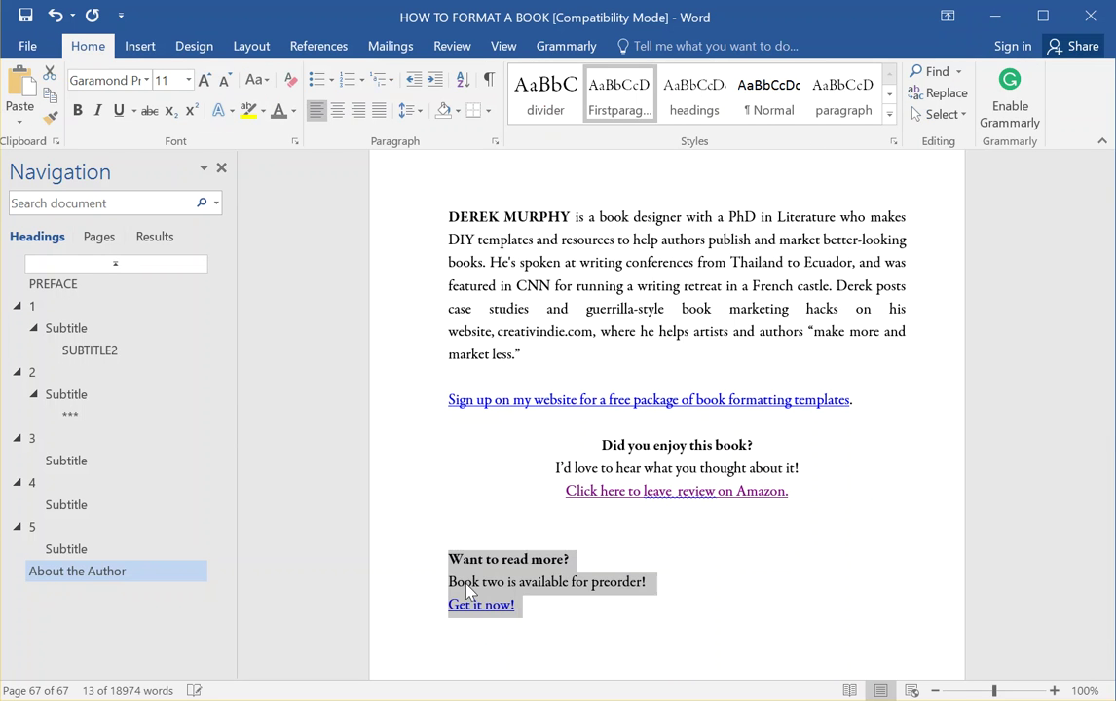
left_click(449, 559)
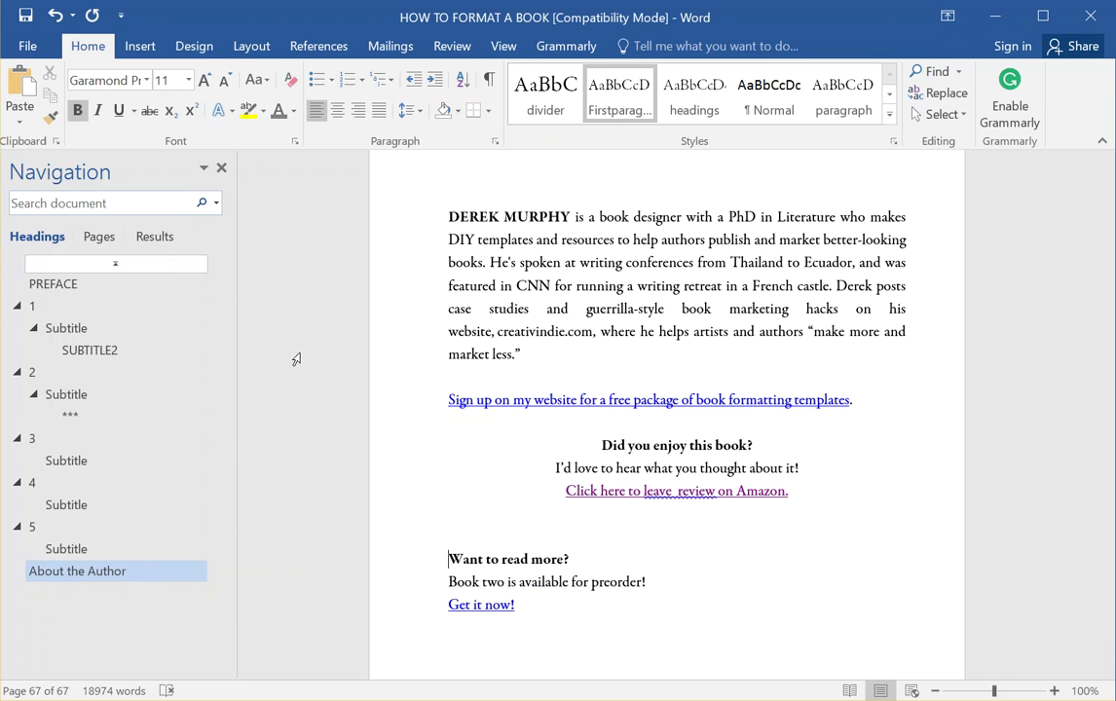
- Bring the portrait photo IMG_0075 from the pics folder in File Explorer into the document, just before the author biography
key("alt+Tab")
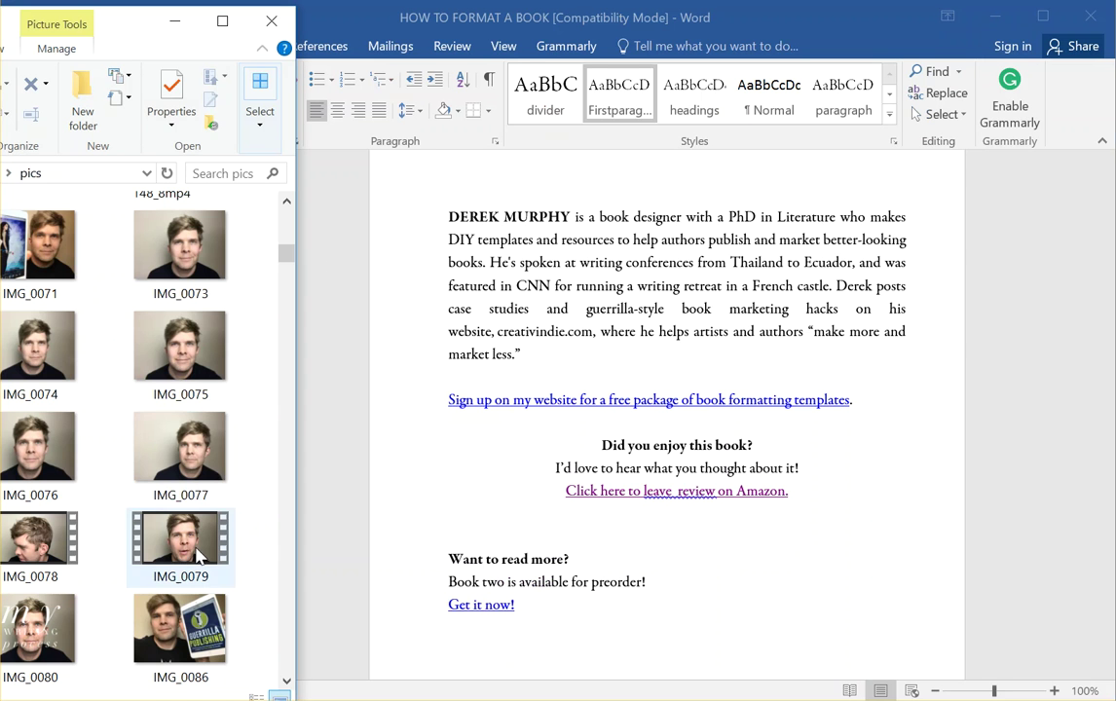
left_click(469, 332)
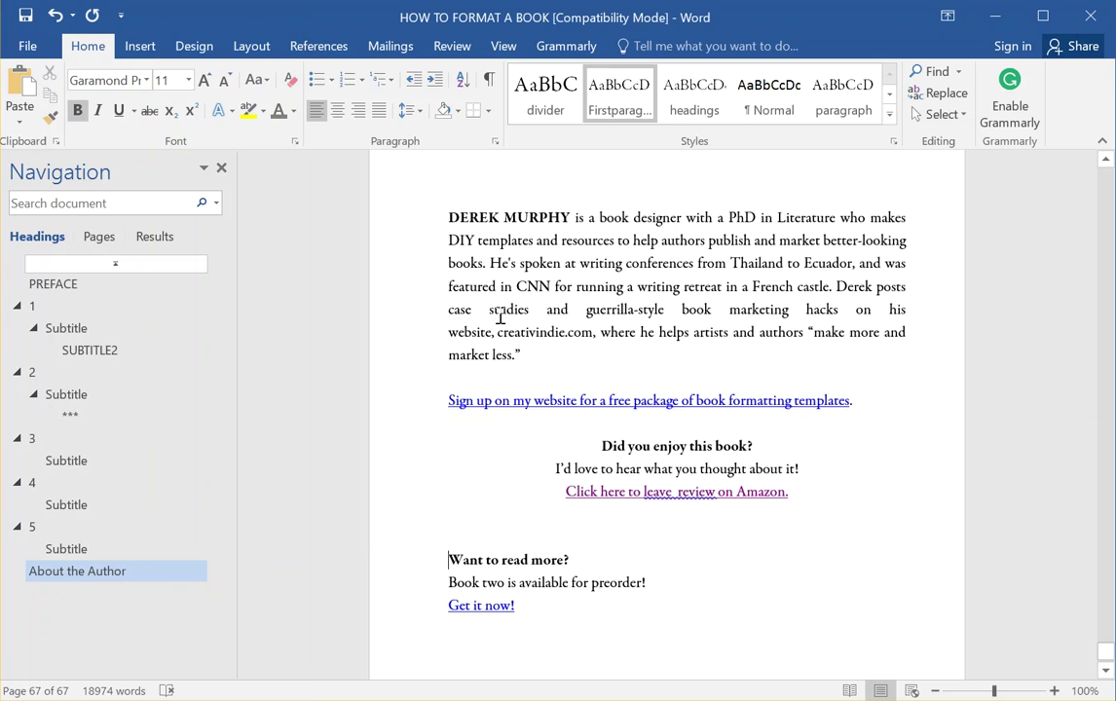
scroll(522, 357, "up", 3)
left_click(451, 409)
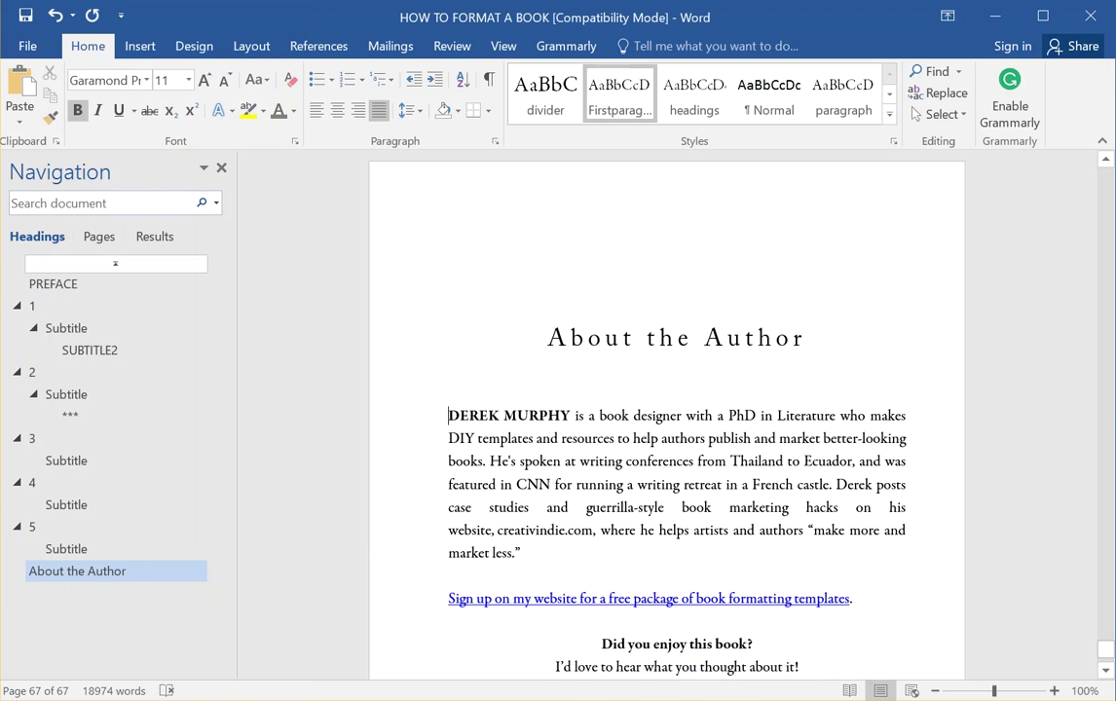
key("alt+Tab")
left_click_drag(175, 364, 454, 418)
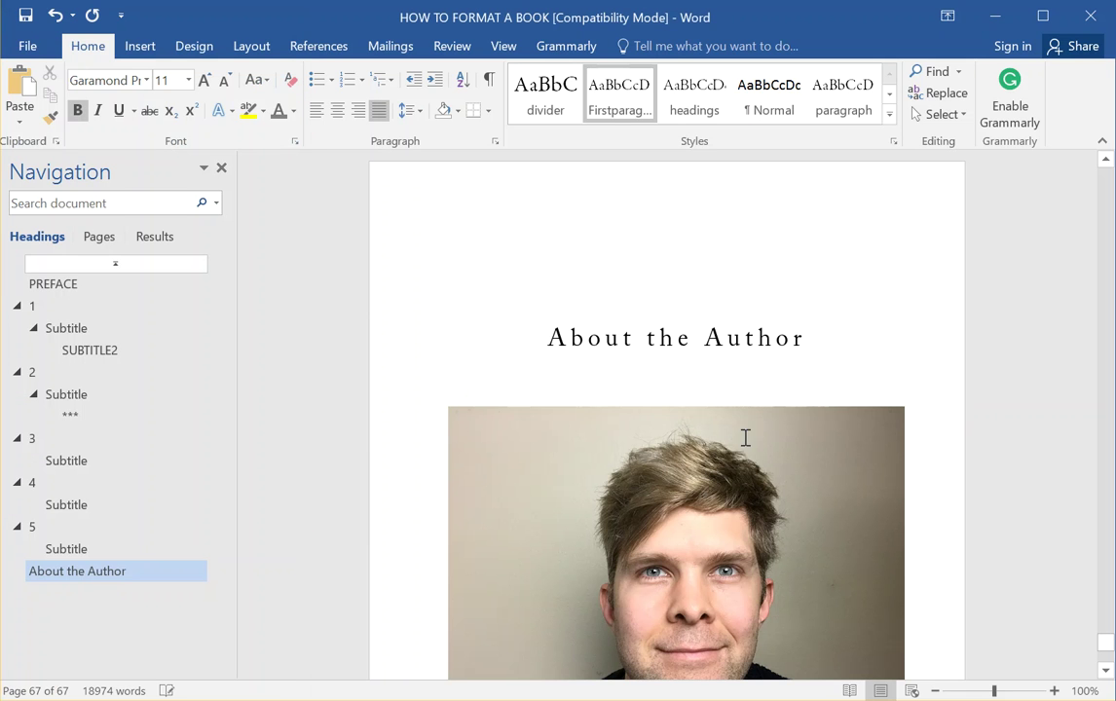
scroll(768, 538, "down", 3)
scroll(760, 534, "up", 2)
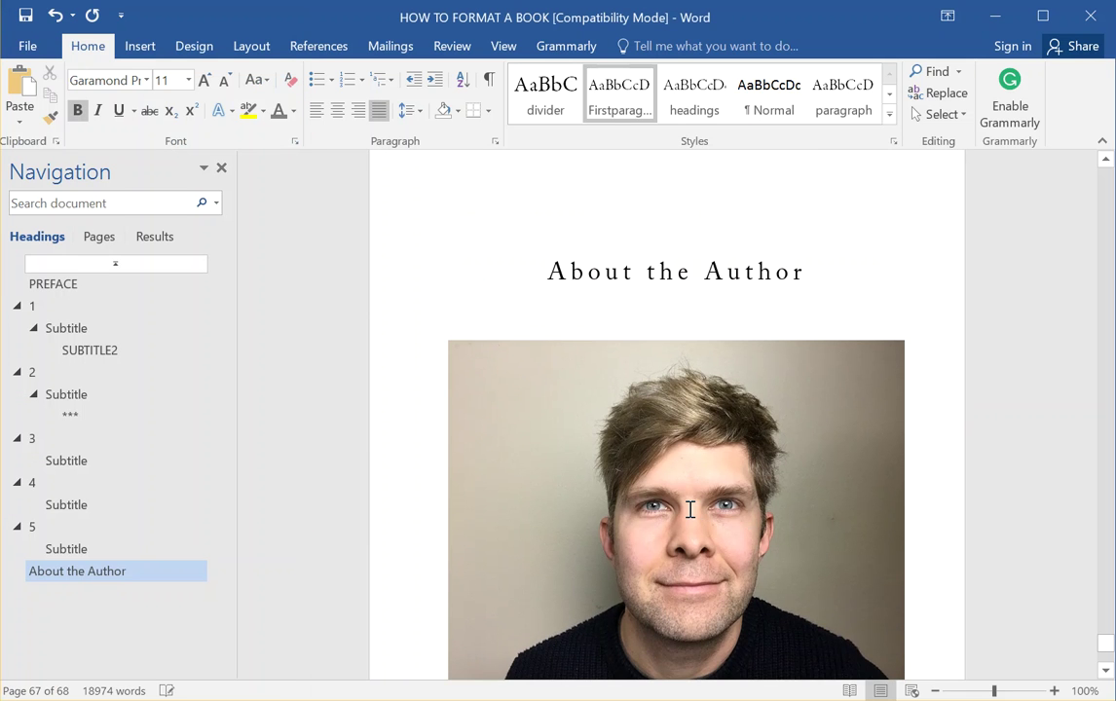
scroll(691, 510, "down", 3)
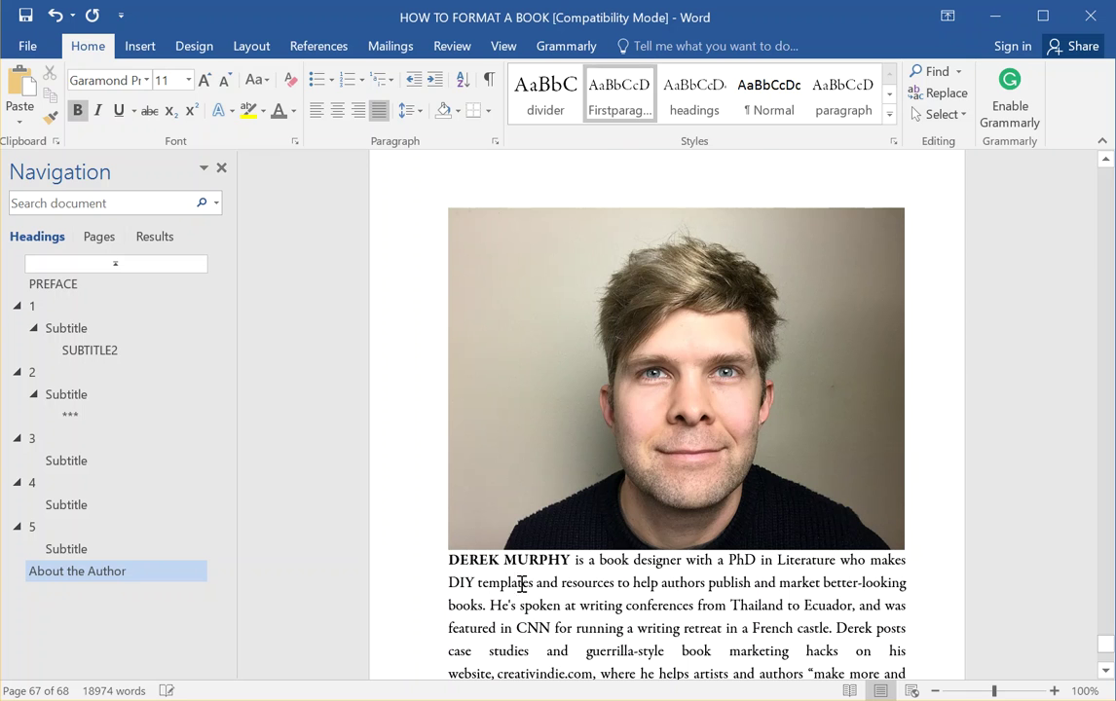
- Insert the picture IMG_0075 from the pics folder on drive D between the existing portrait and the biography
left_click(141, 47)
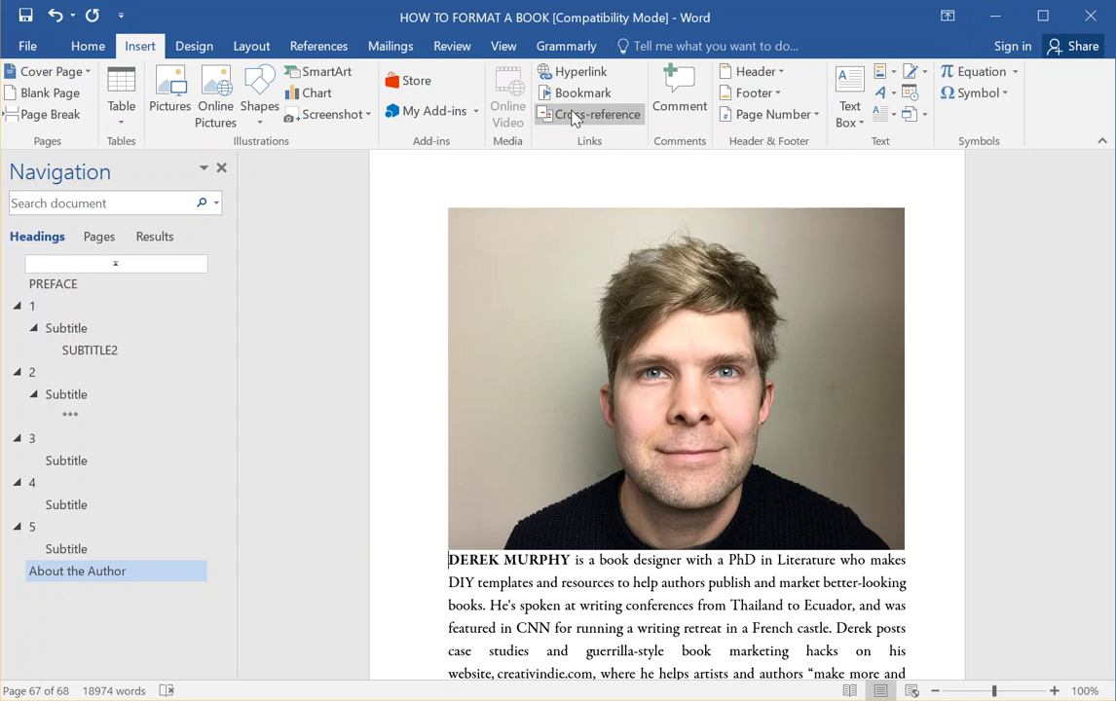
left_click(179, 101)
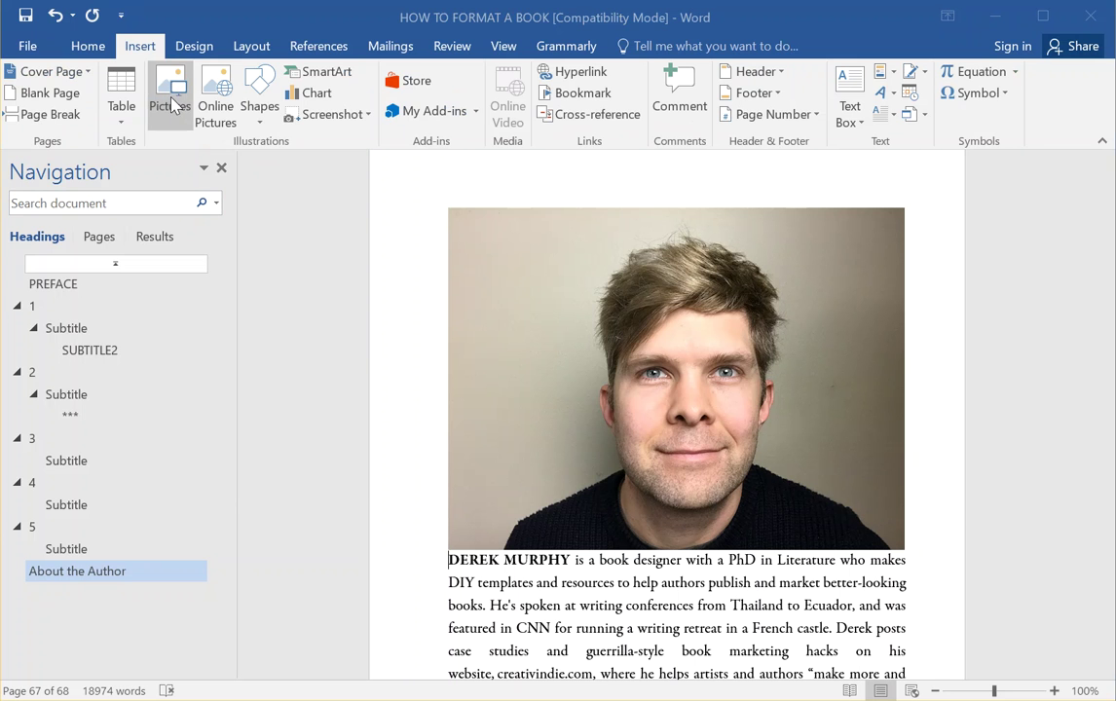
scroll(474, 295, "down", 10)
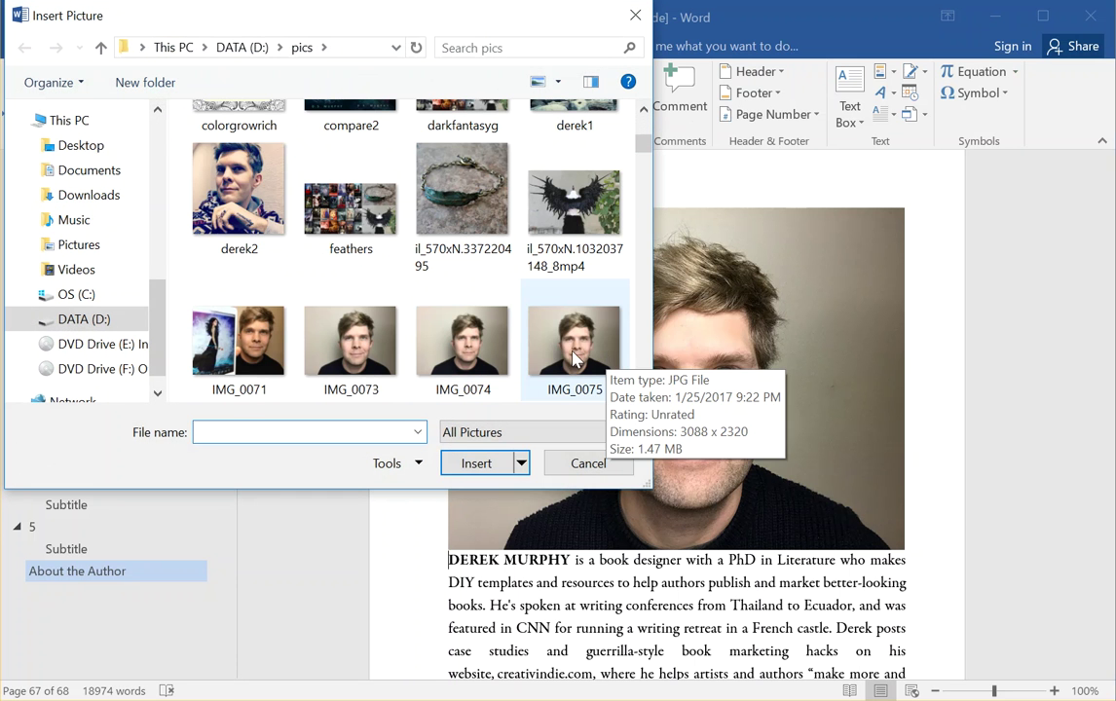
left_click(576, 331)
left_click(476, 464)
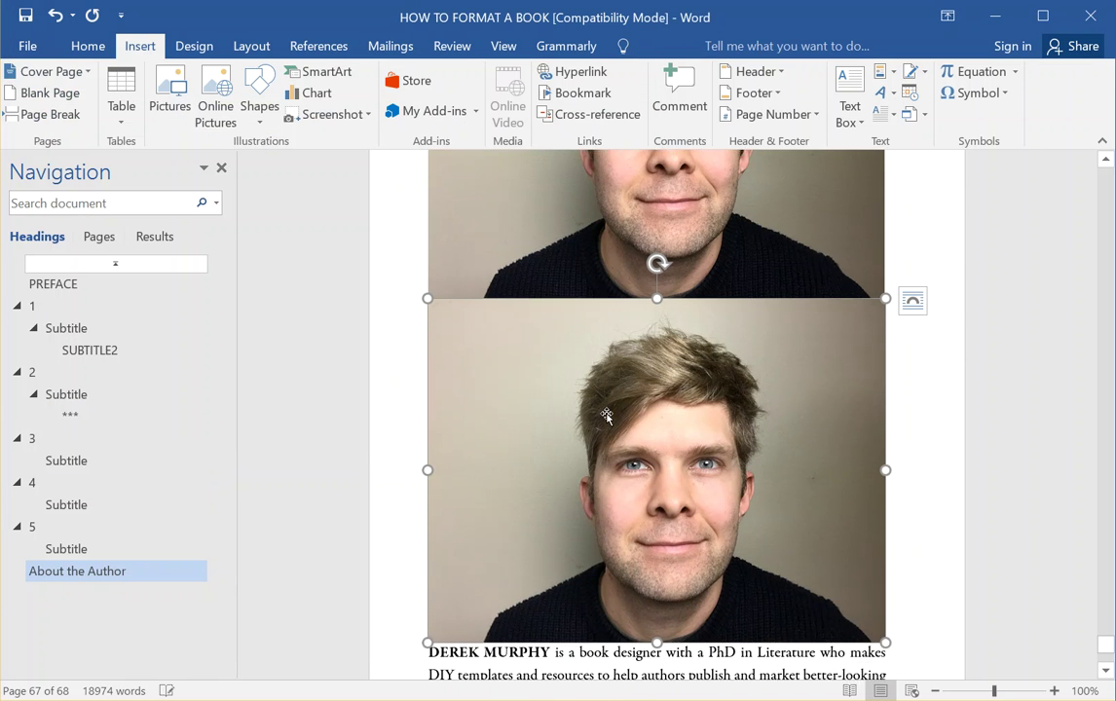
- Remove the second copy of the portrait, keeping only the original photo above the biography
scroll(740, 351, "up", 3)
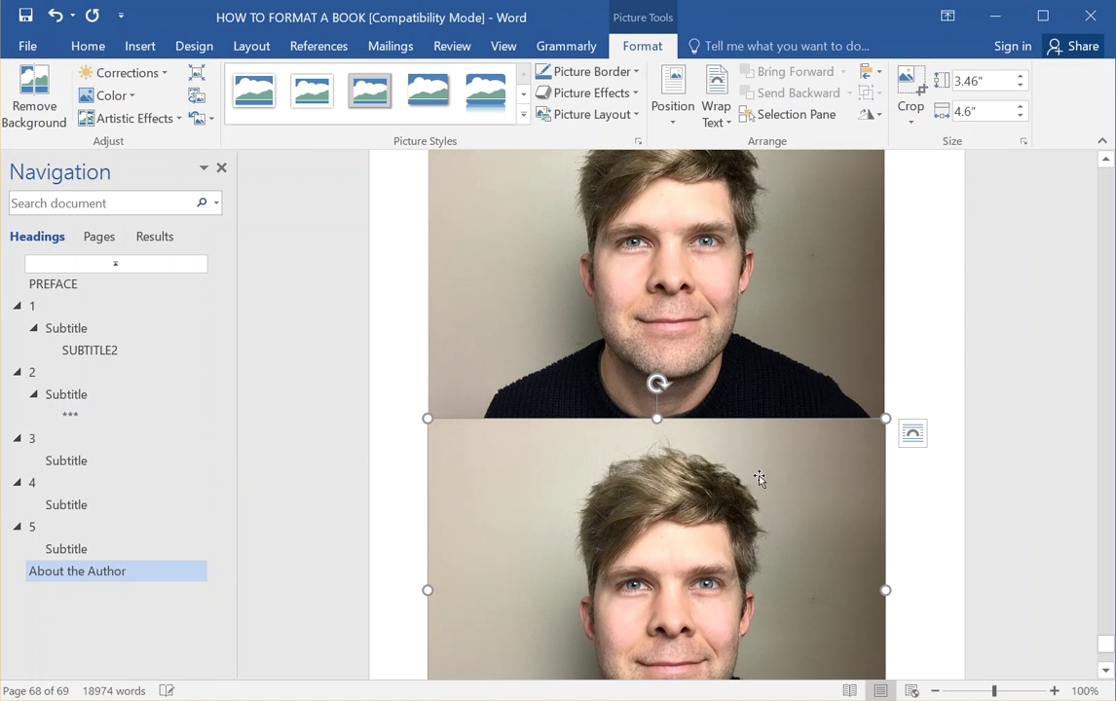
scroll(760, 478, "down", 3)
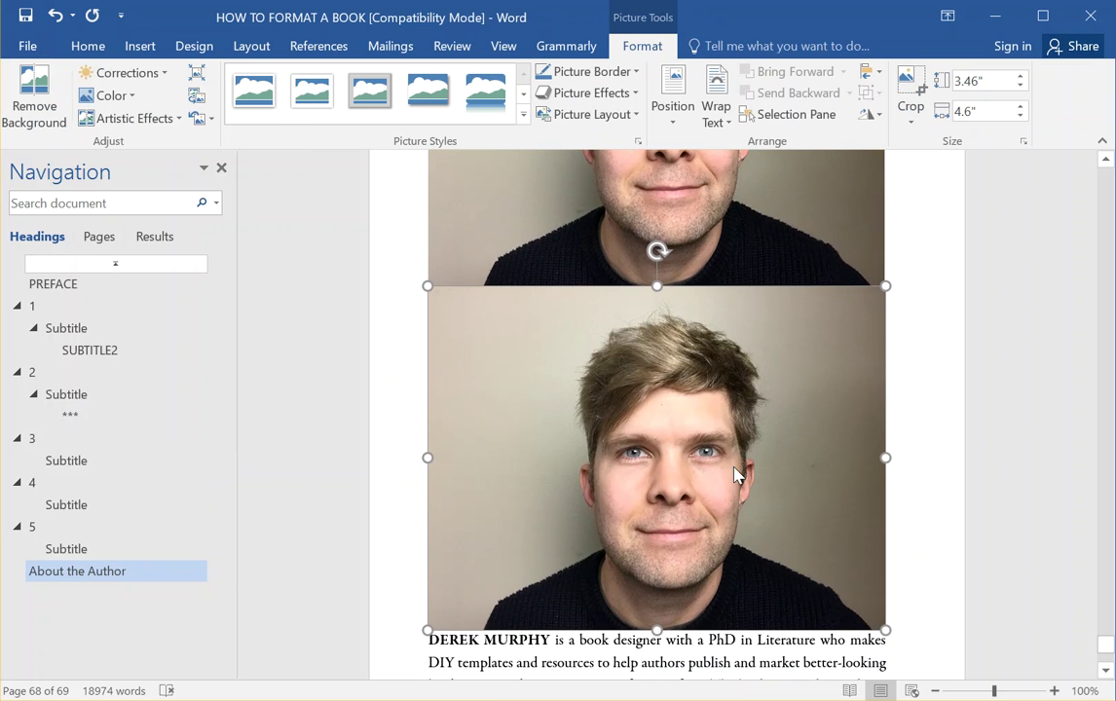
key("Down")
scroll(738, 476, "down", 5)
scroll(683, 450, "up", 4)
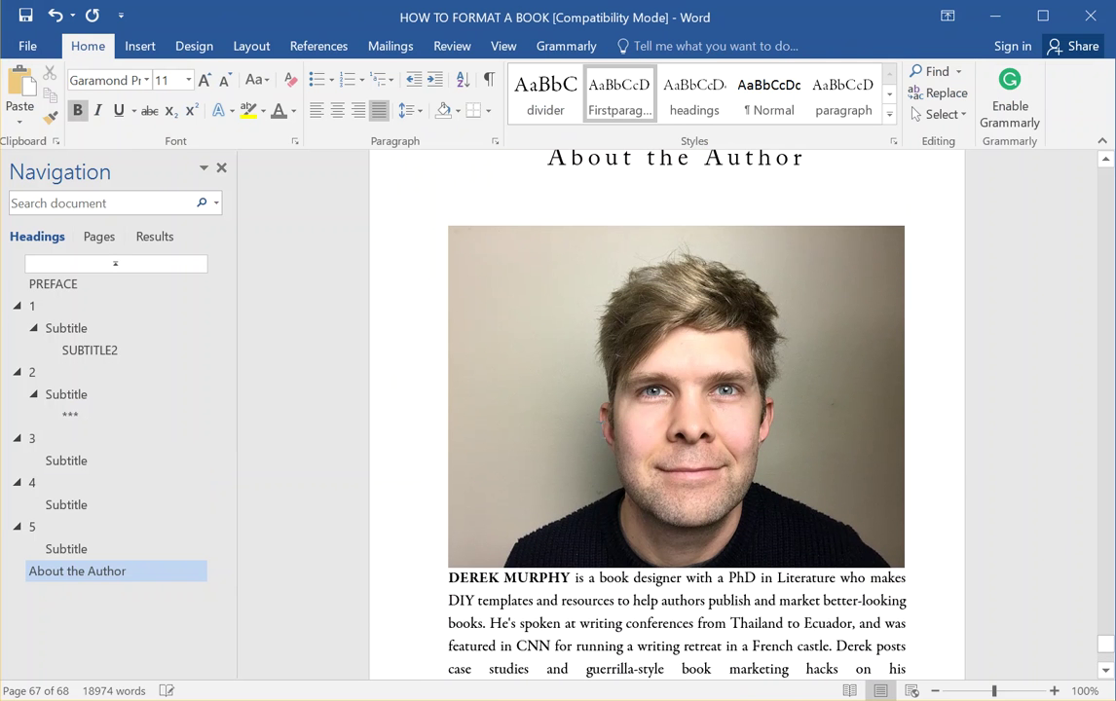
- Crop empty background from both sides of the author portrait, reducing its width to about 3.92 inches
left_click(641, 397)
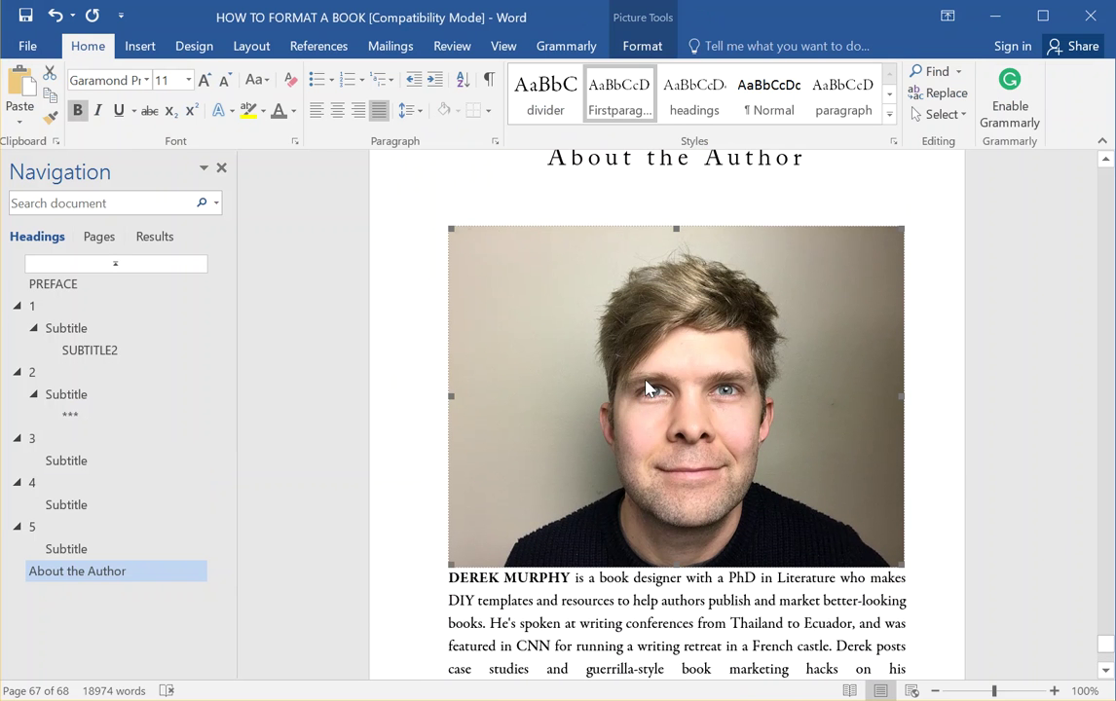
double_click(645, 391)
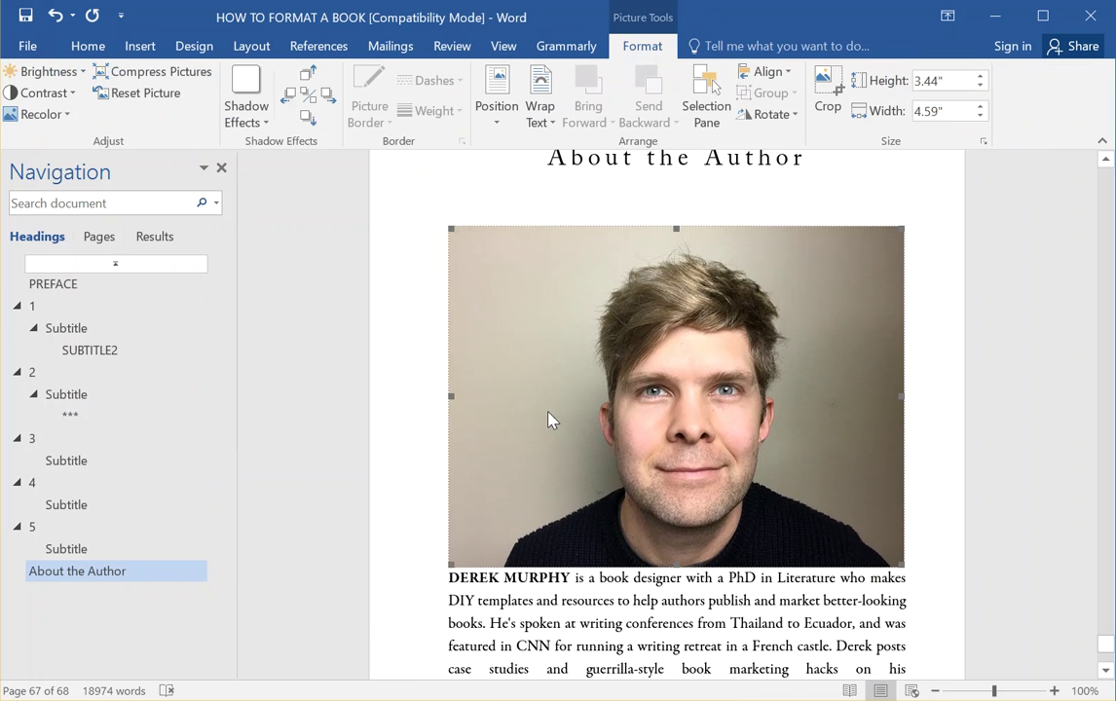
left_click(828, 98)
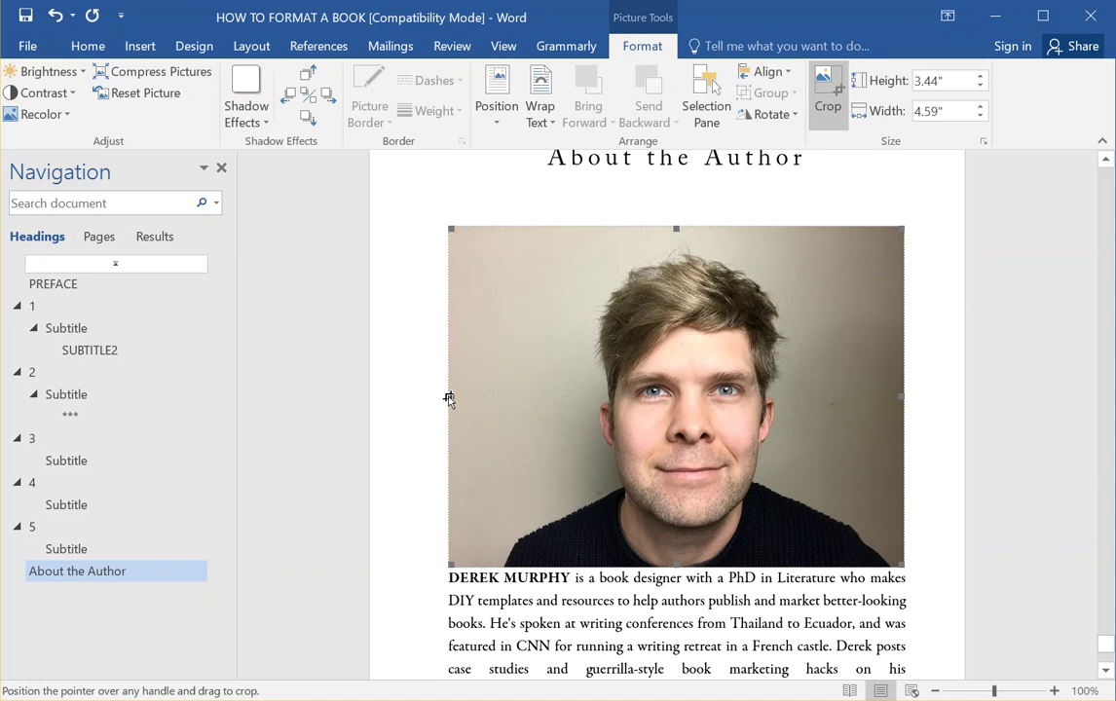
left_click_drag(506, 402, 507, 402)
left_click_drag(841, 398, 835, 423)
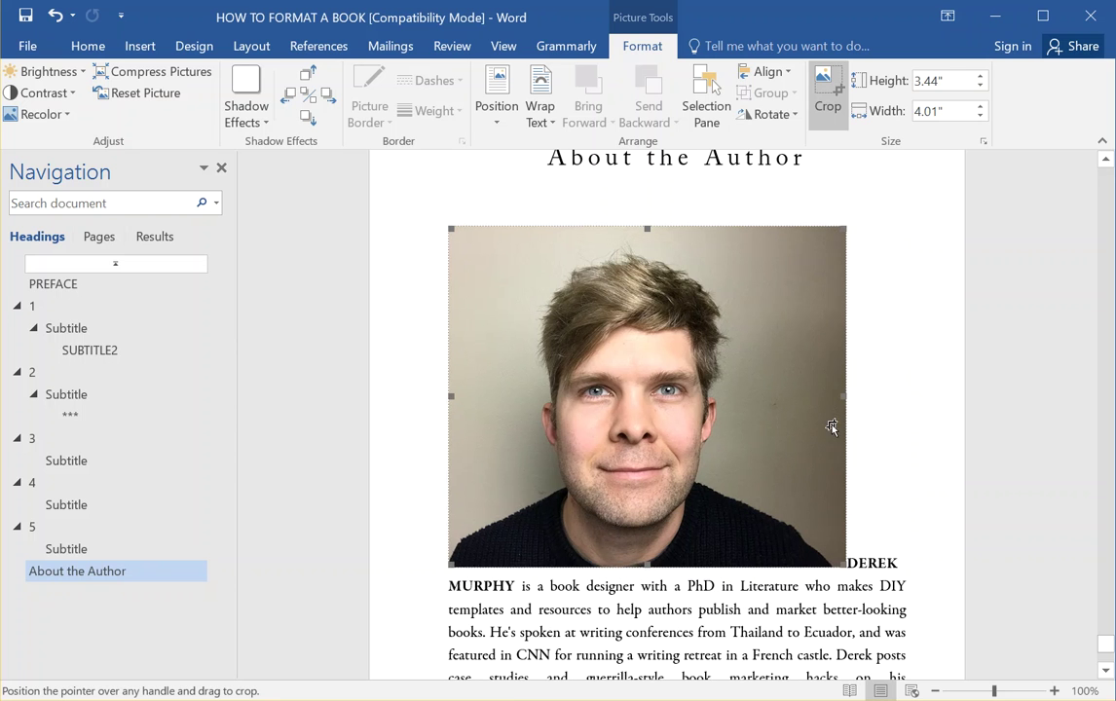
left_click(847, 456)
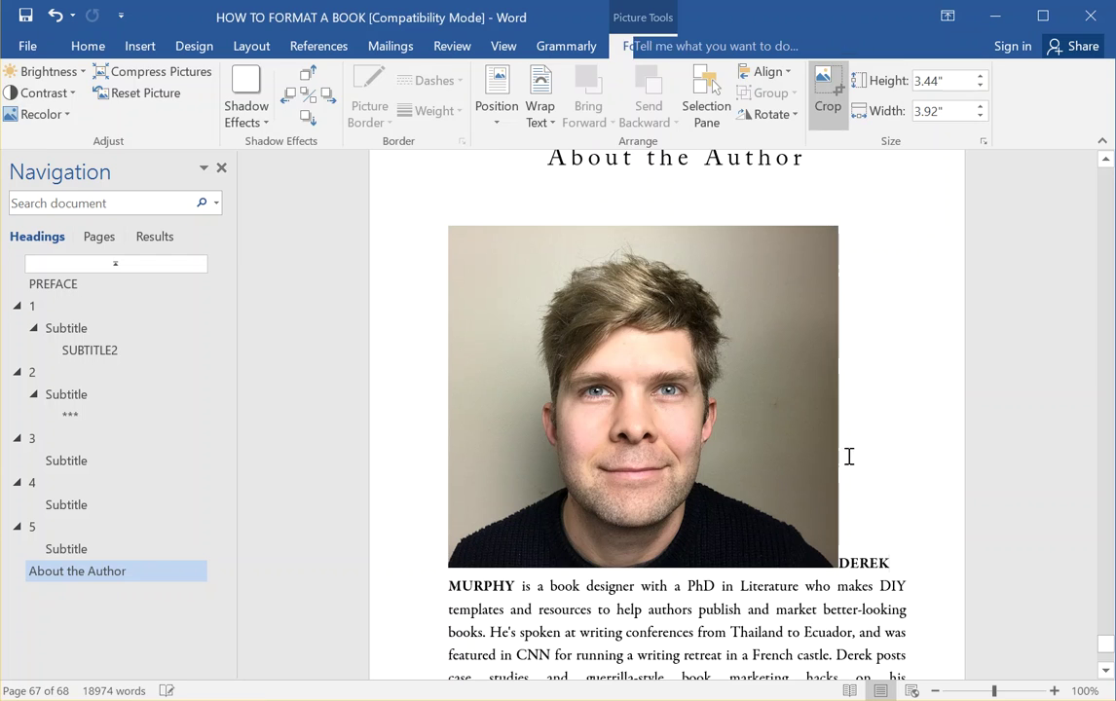
- Look through the portrait's picture formatting settings for layout, size, colors and lines, cropping and alternative text, leaving them as they are
left_click(774, 404)
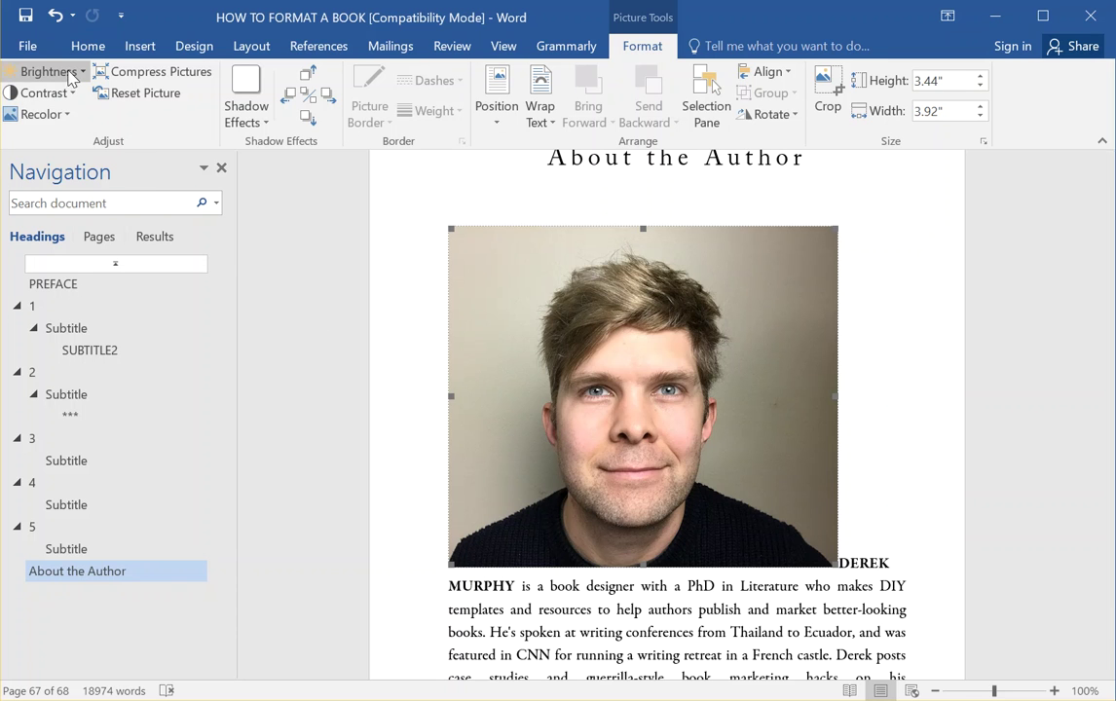
right_click(603, 279)
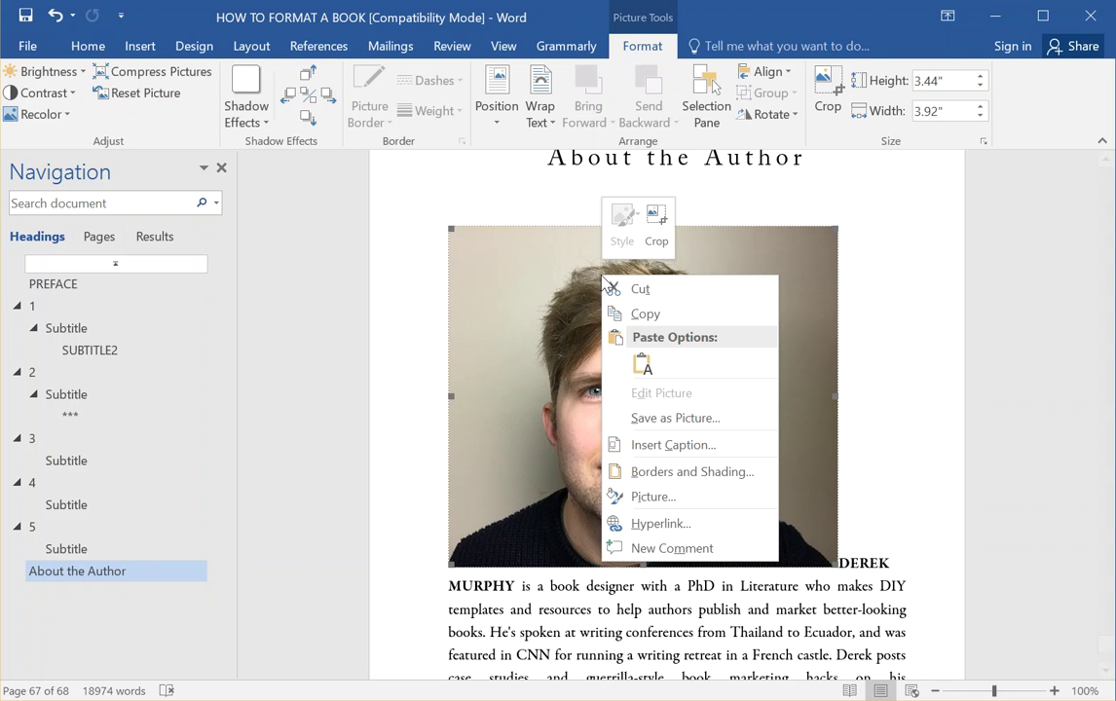
left_click(680, 497)
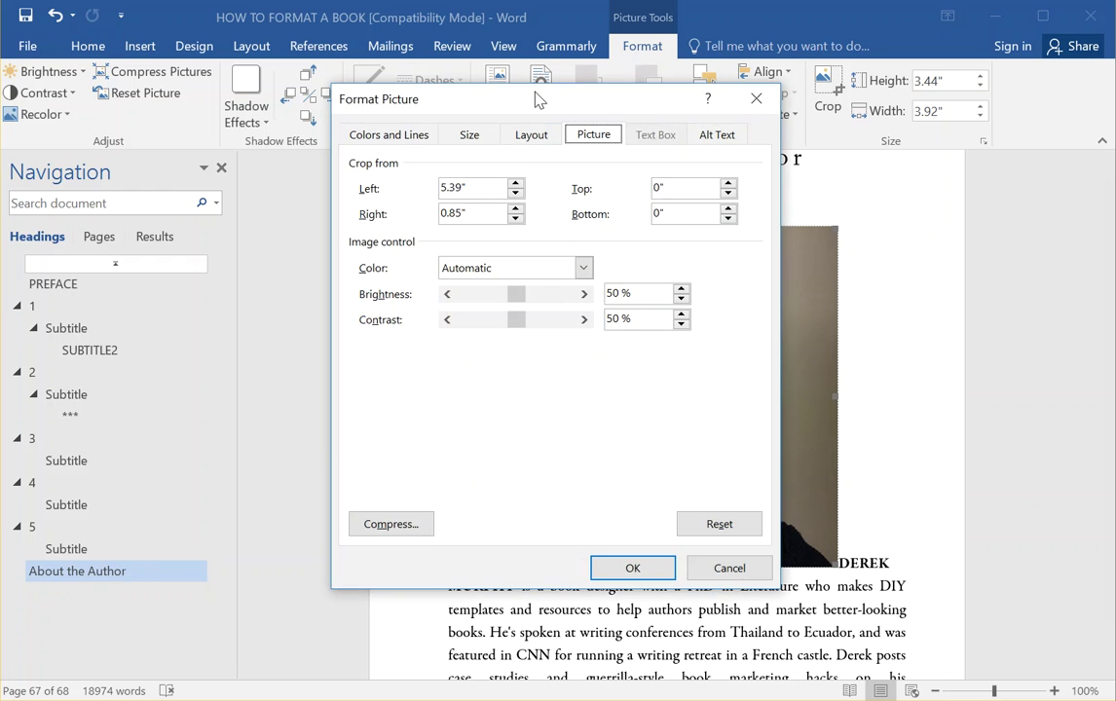
left_click_drag(536, 99, 229, 178)
left_click(224, 212)
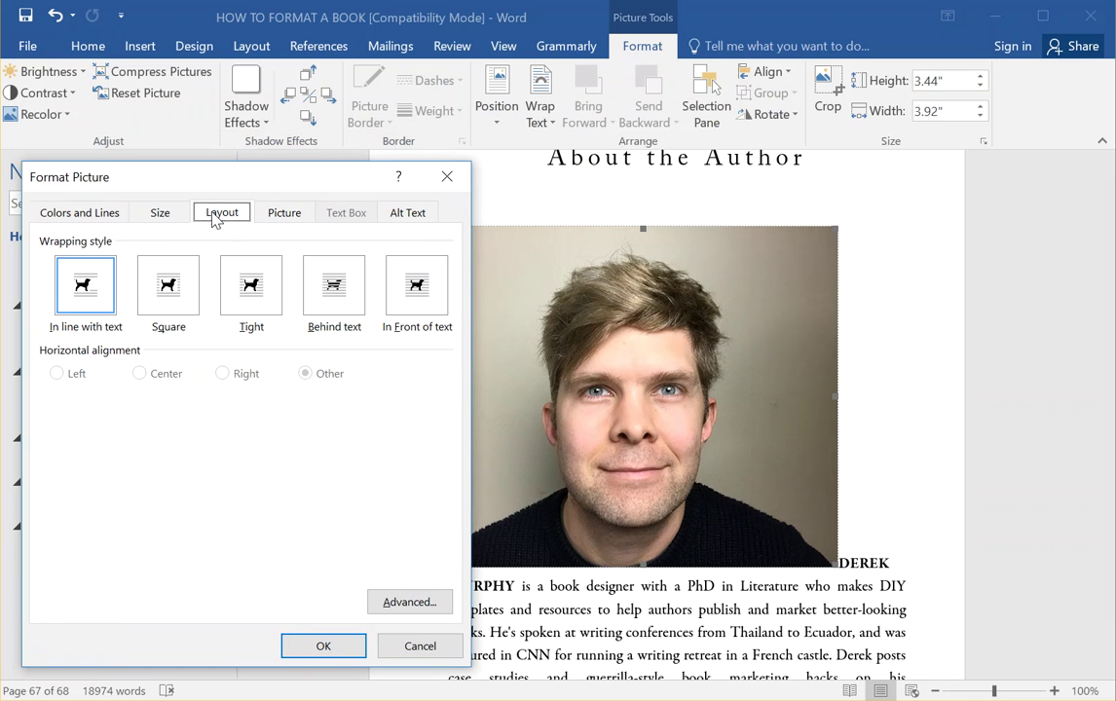
left_click(160, 212)
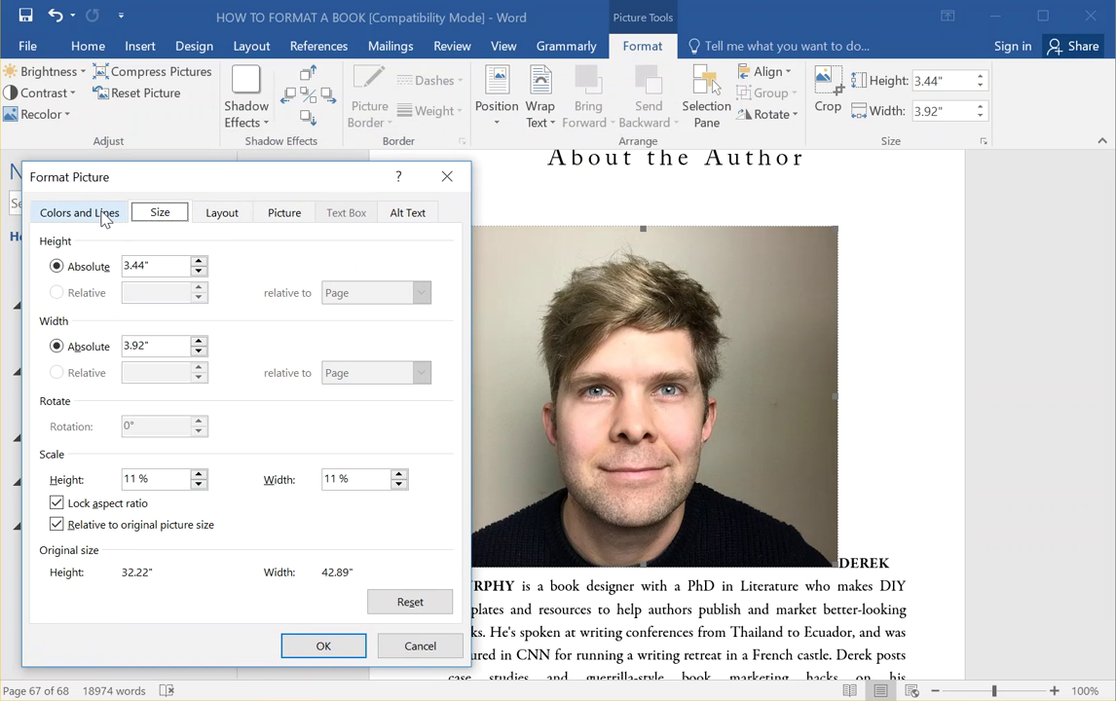
left_click(93, 213)
left_click(282, 214)
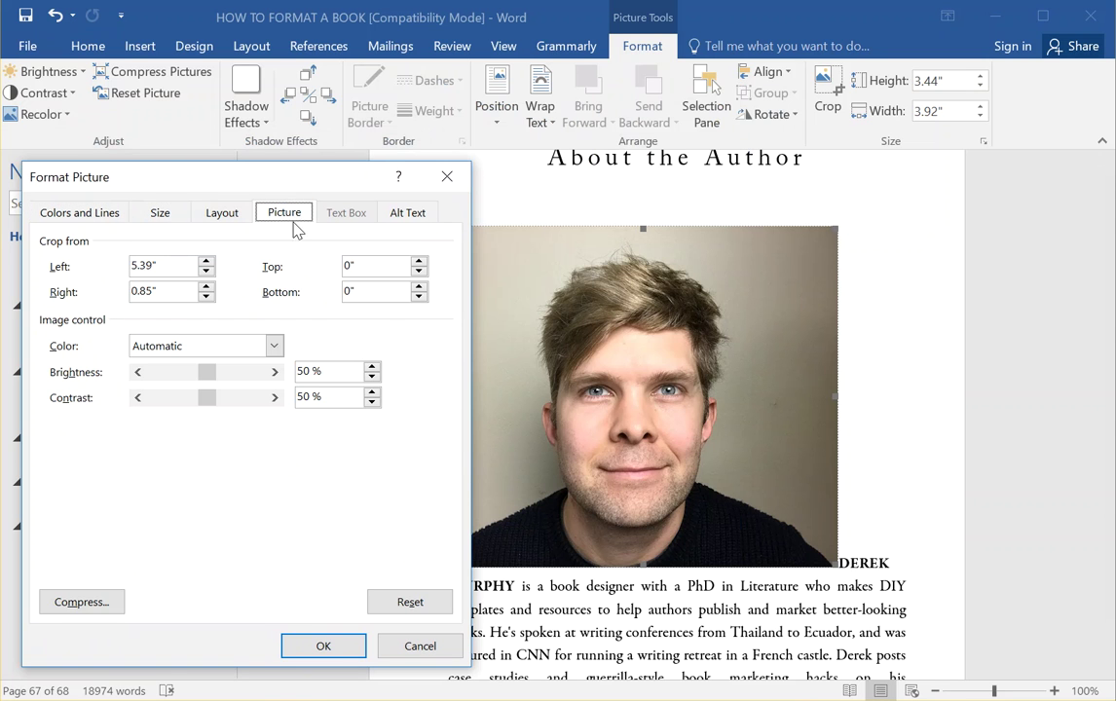
left_click(394, 219)
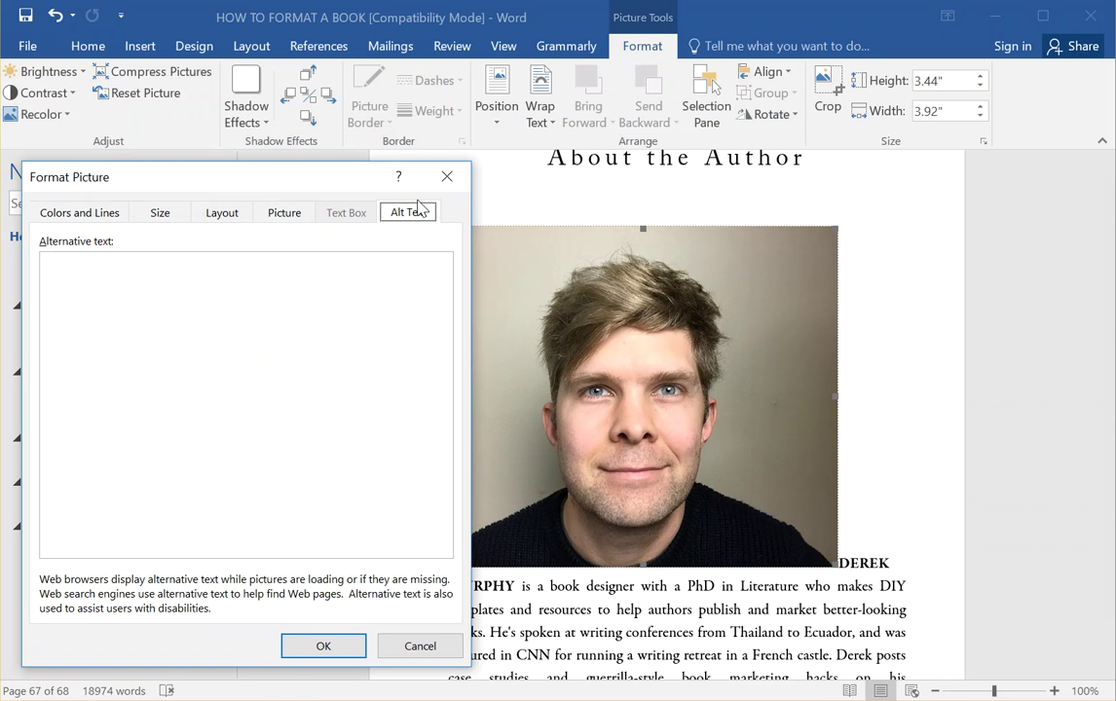
left_click(447, 177)
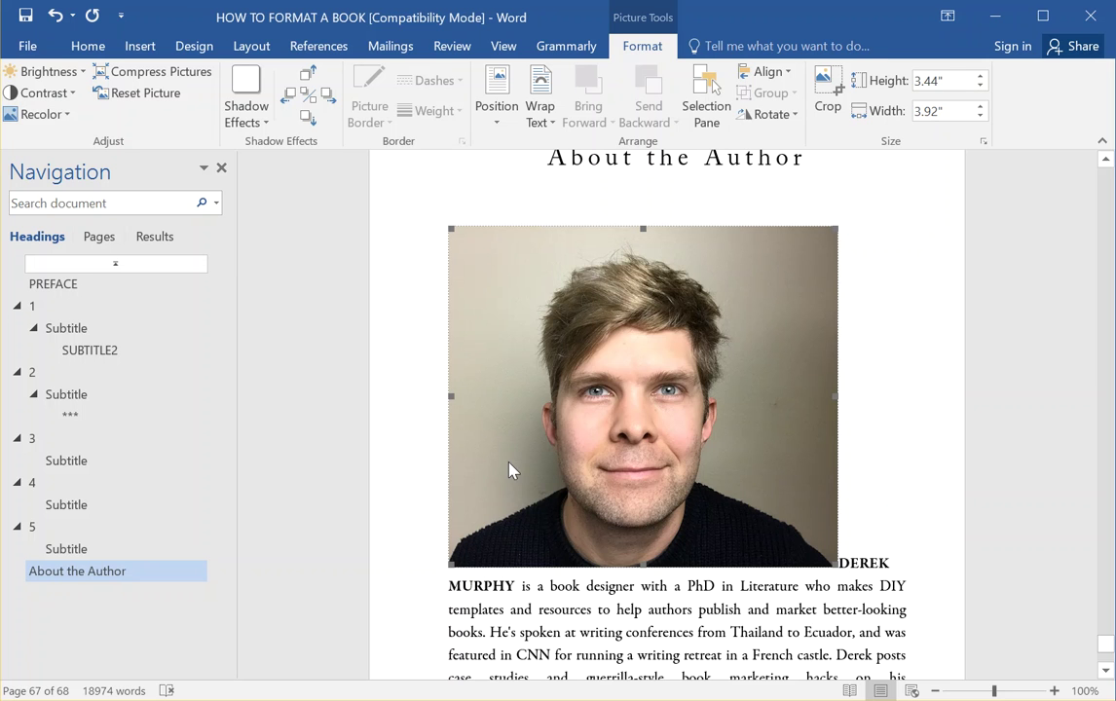
- Move the biography text below the portrait with a blank line between them
left_click(849, 563)
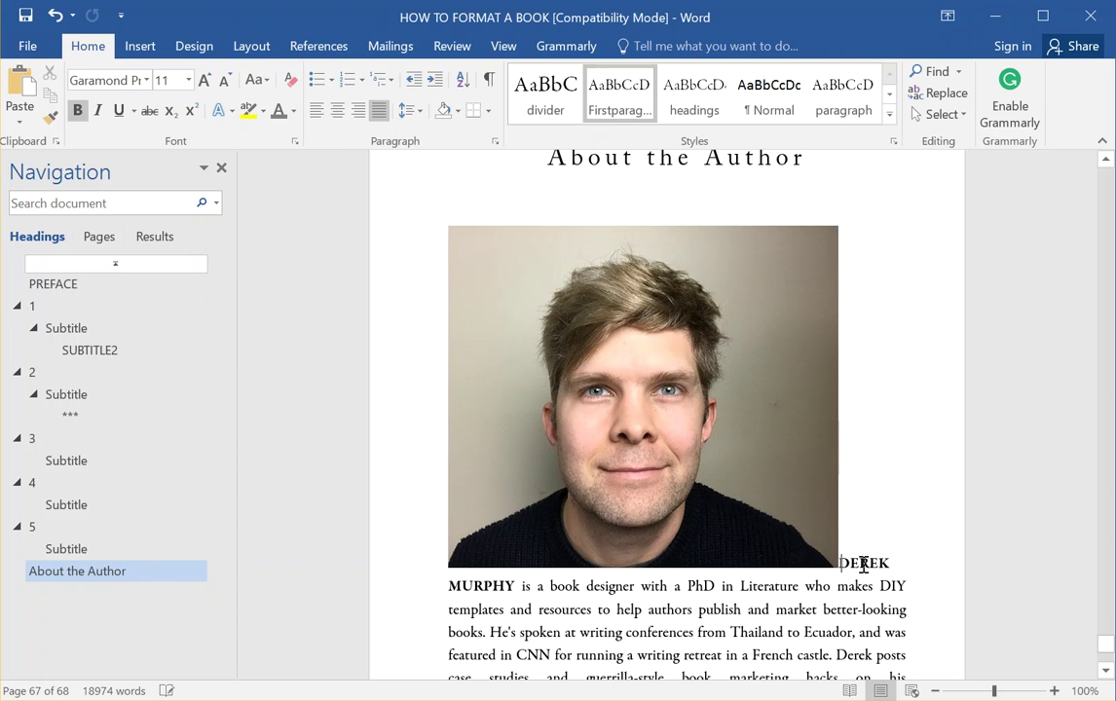
key("Return")
key("Return")
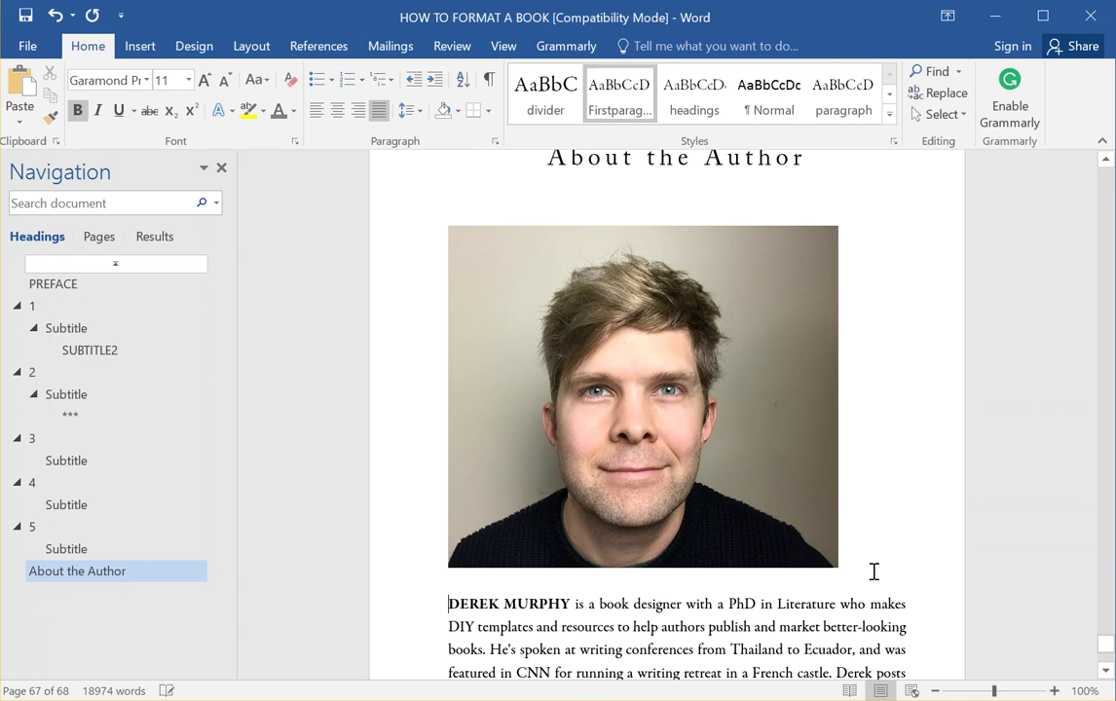
- Crop the portrait's right edge a little more, to a width of about 3.77 inches
left_click(718, 464)
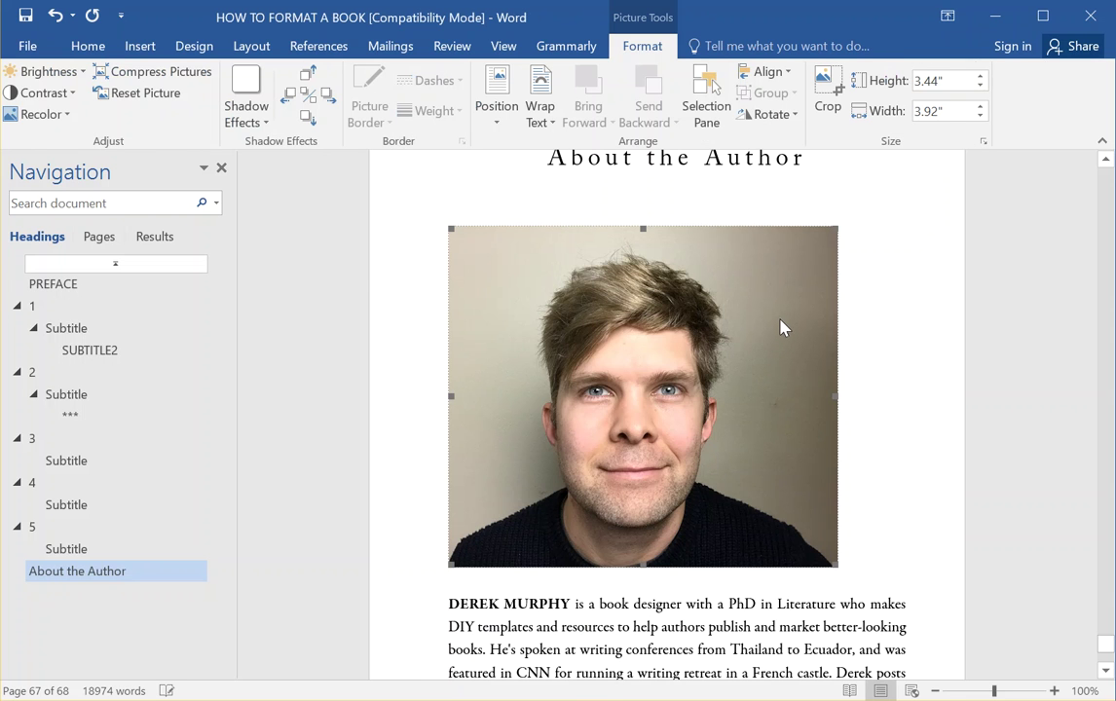
left_click(828, 97)
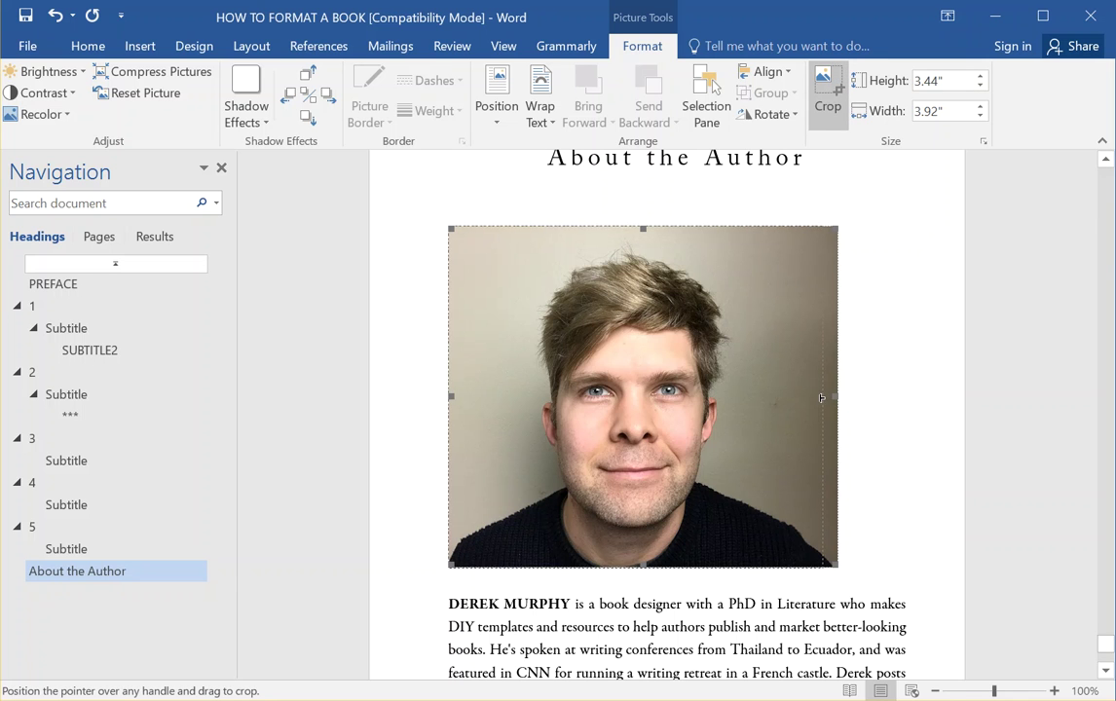
left_click_drag(820, 399, 826, 398)
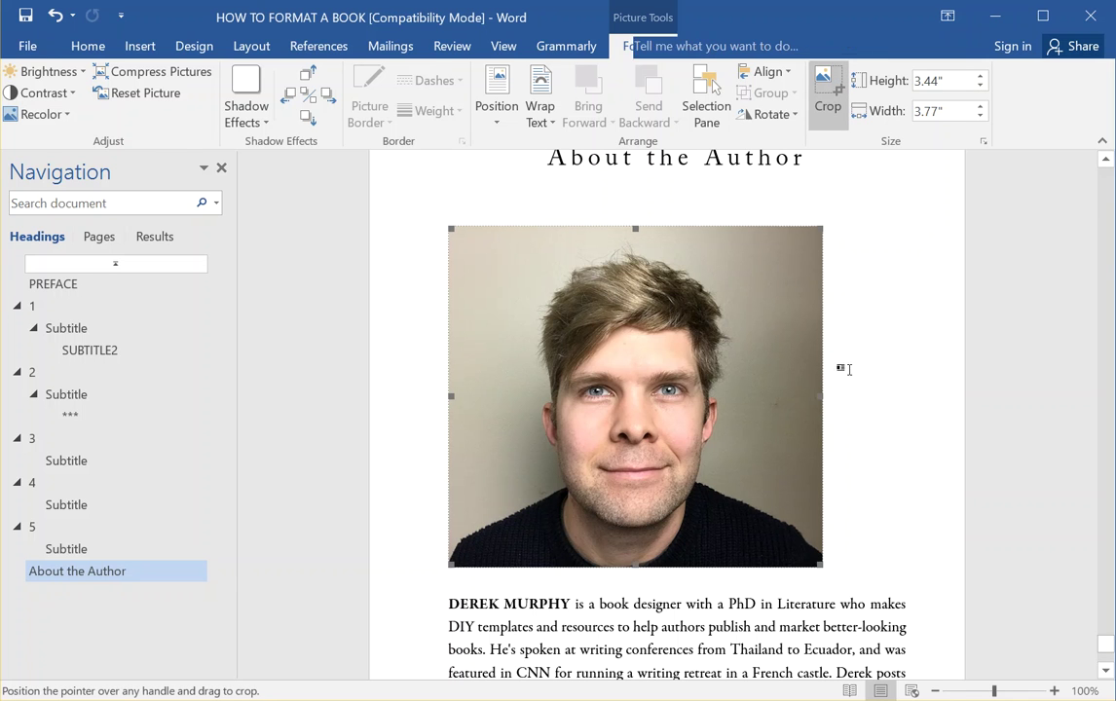
left_click(847, 369)
- Try scaling the portrait down proportionally to about 1.69 by 1.85 inches
left_click(746, 312)
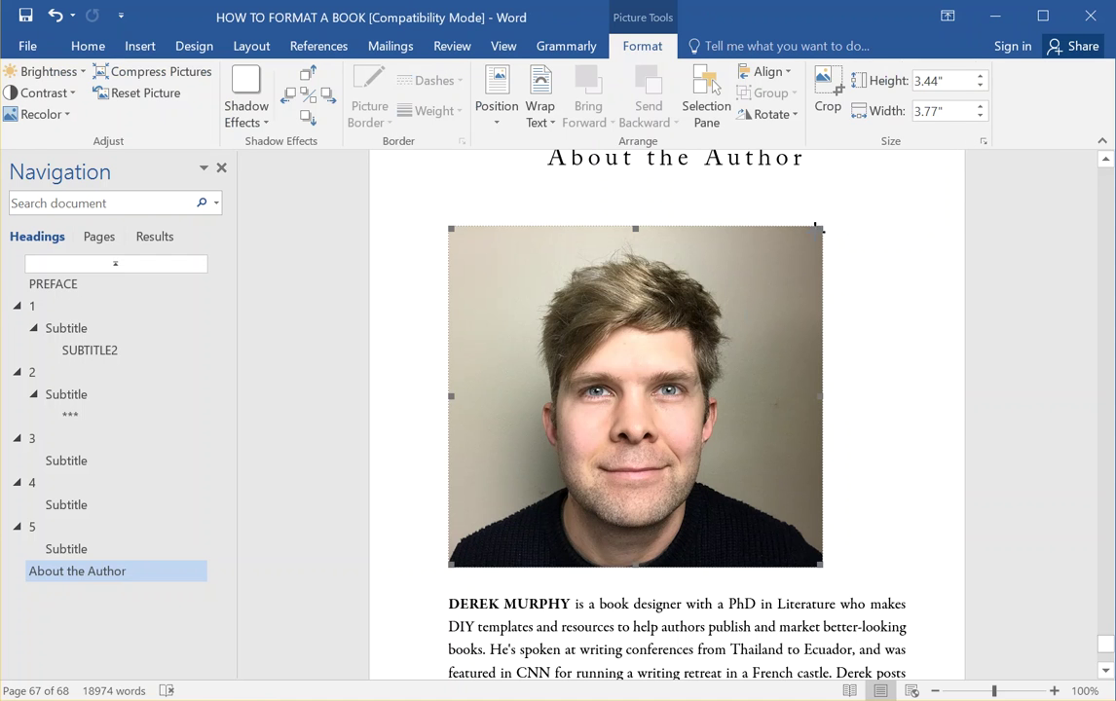
left_click_drag(628, 402, 627, 401)
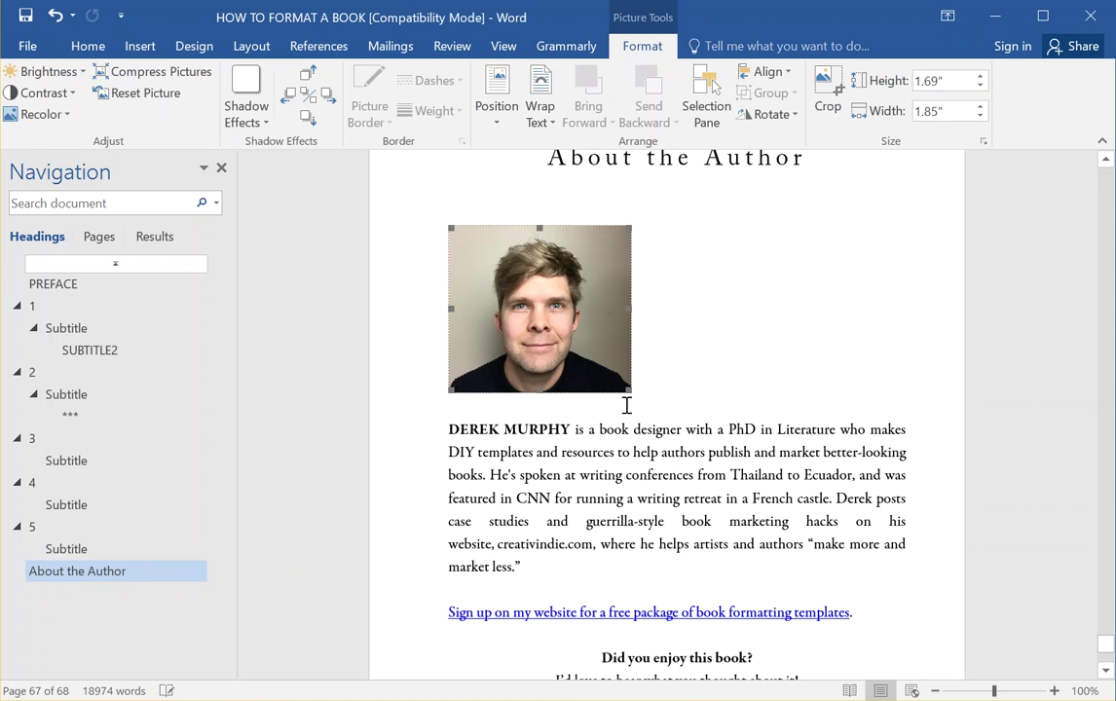
- Center the portrait horizontally beneath the About the Author heading
scroll(549, 397, "up", 3)
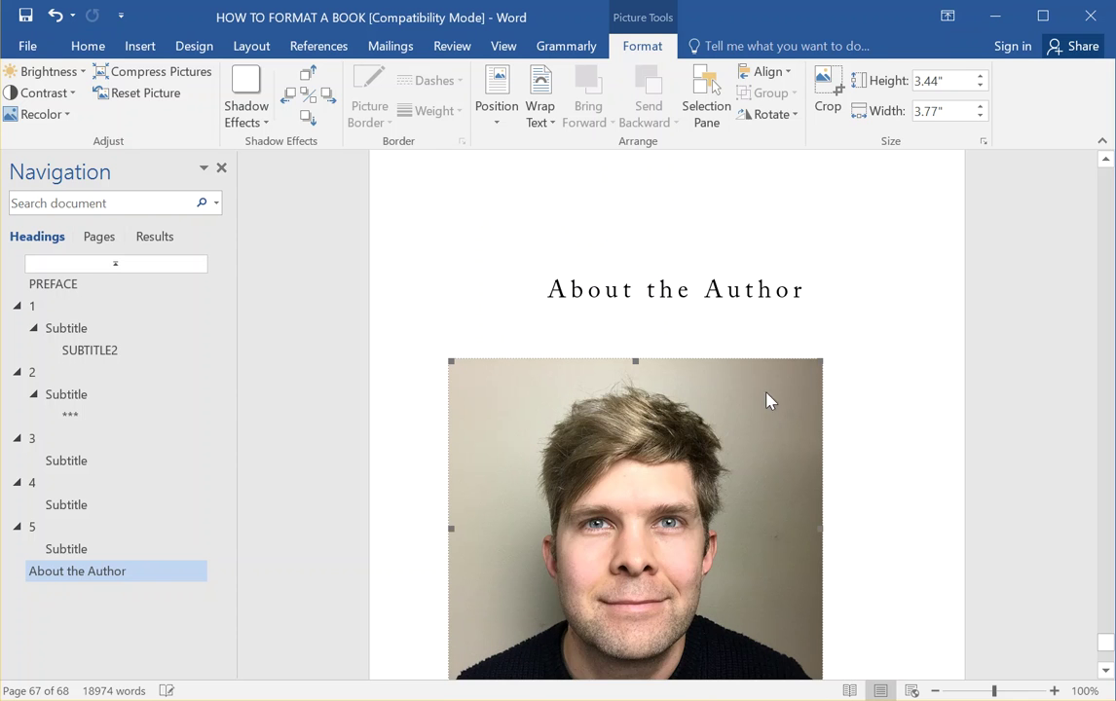
left_click(94, 54)
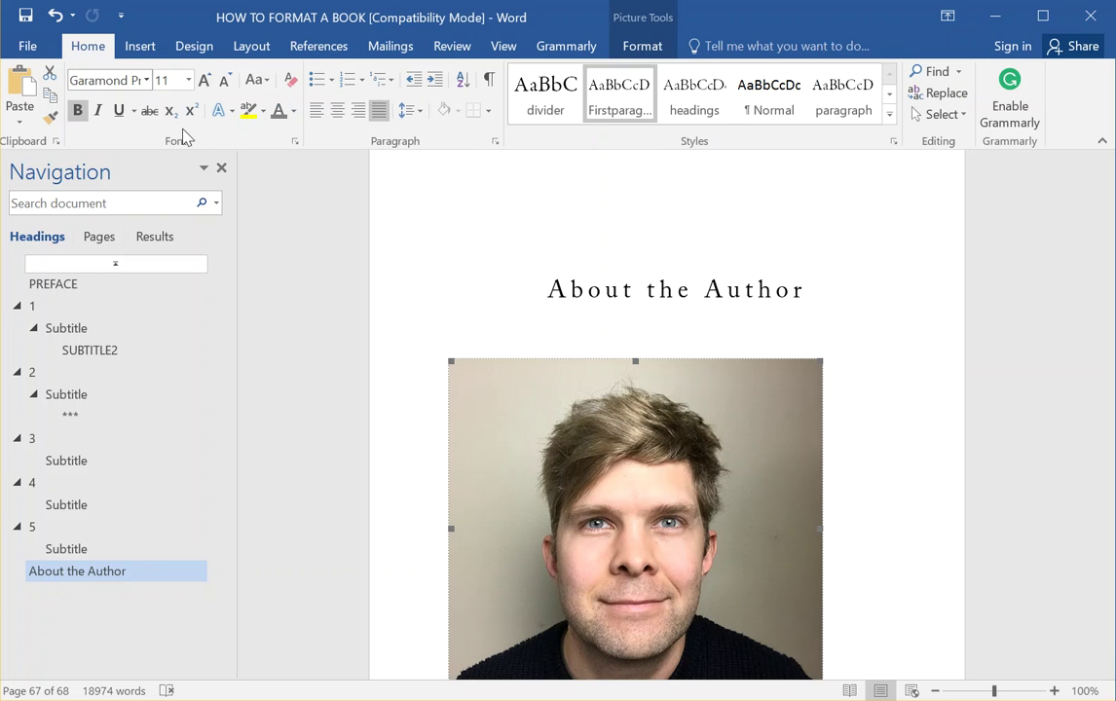
left_click(337, 110)
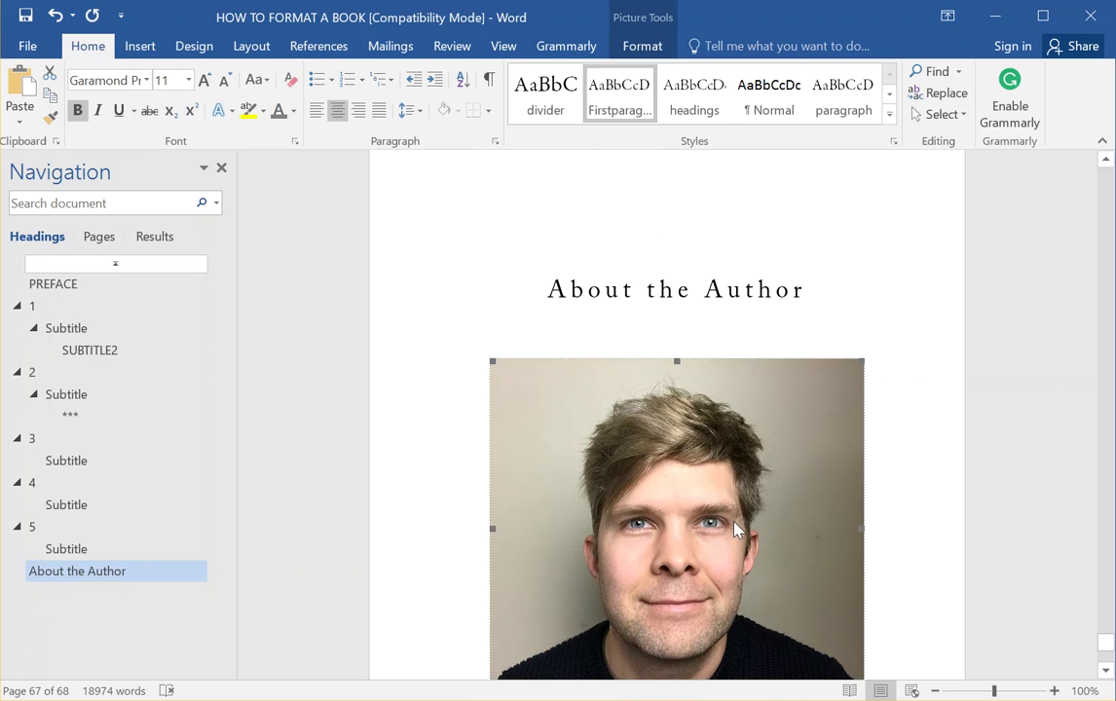
- Examine how the centered portrait, the biography and the review and preorder lines are laid out across the About the Author pages
scroll(657, 466, "down", 1)
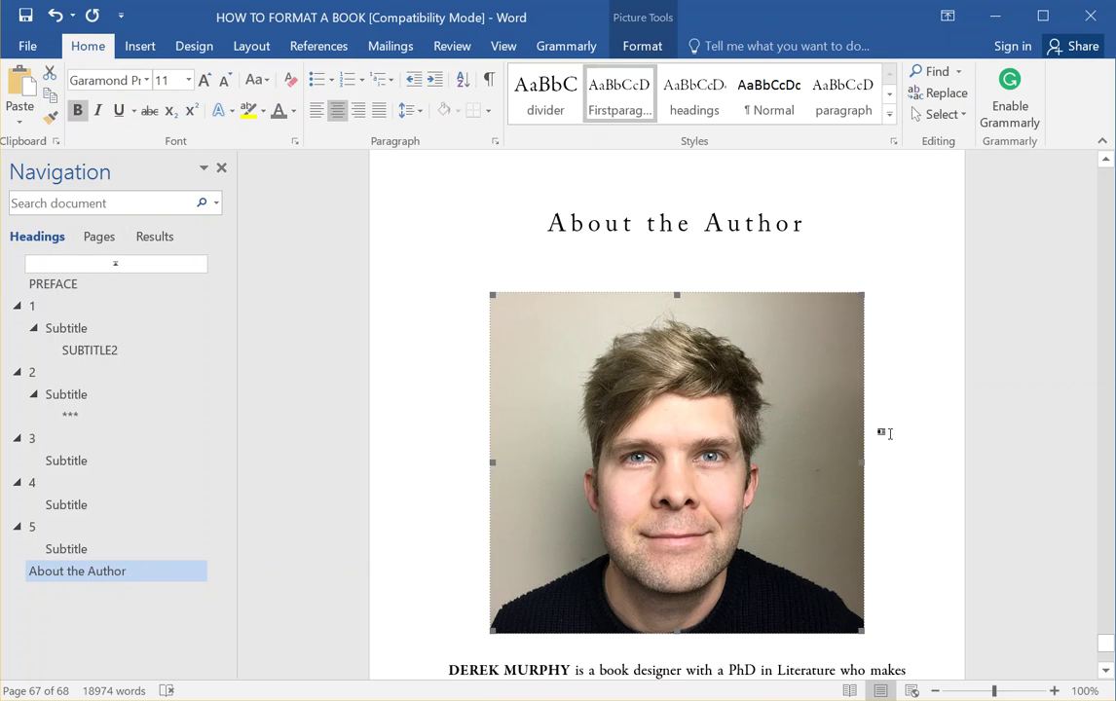
scroll(890, 431, "down", 2)
scroll(884, 430, "up", 2)
scroll(761, 487, "down", 2)
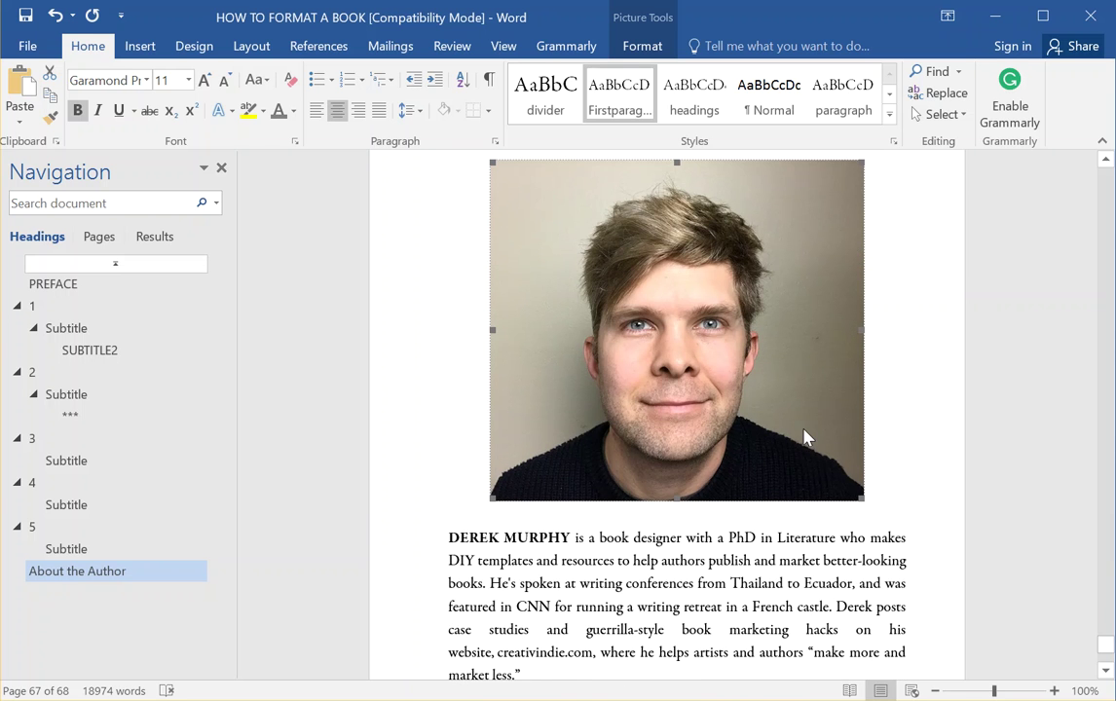
scroll(804, 443, "down", 2)
scroll(812, 336, "up", 4)
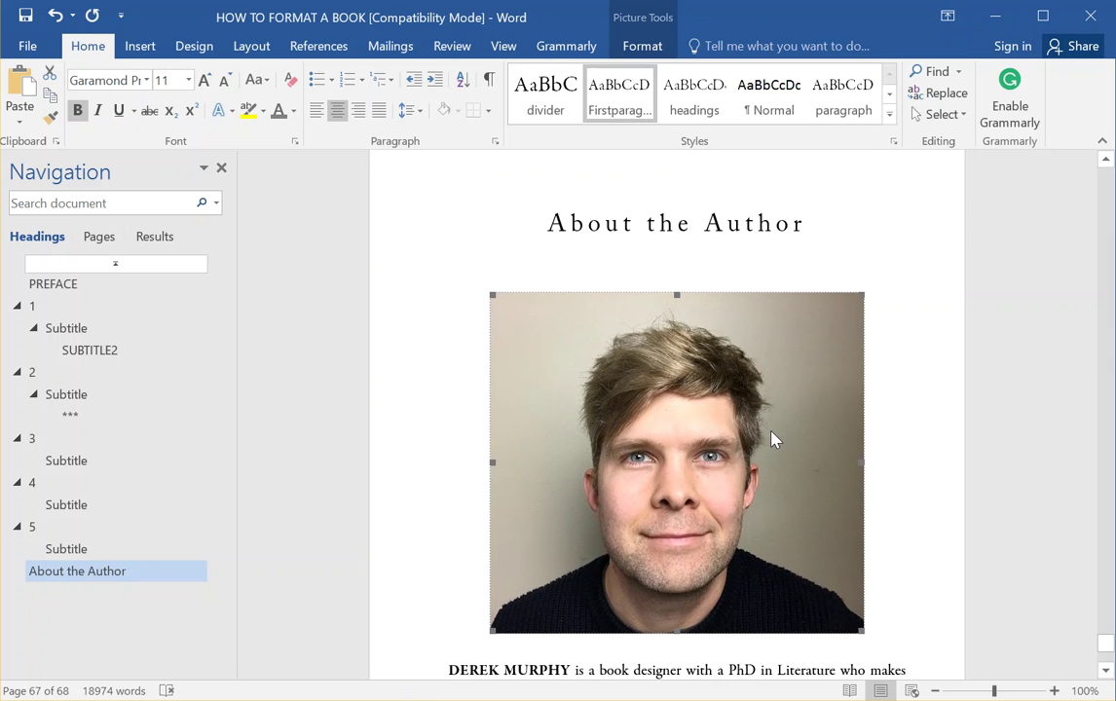
scroll(539, 598, "down", 2)
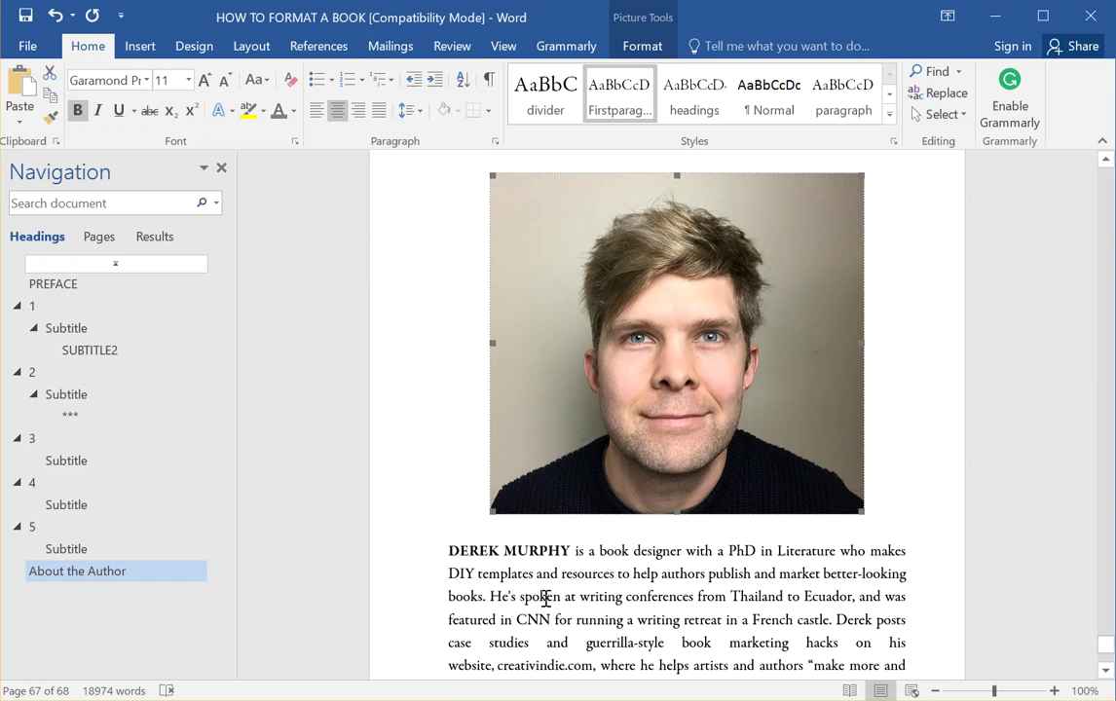
scroll(504, 601, "up", 2)
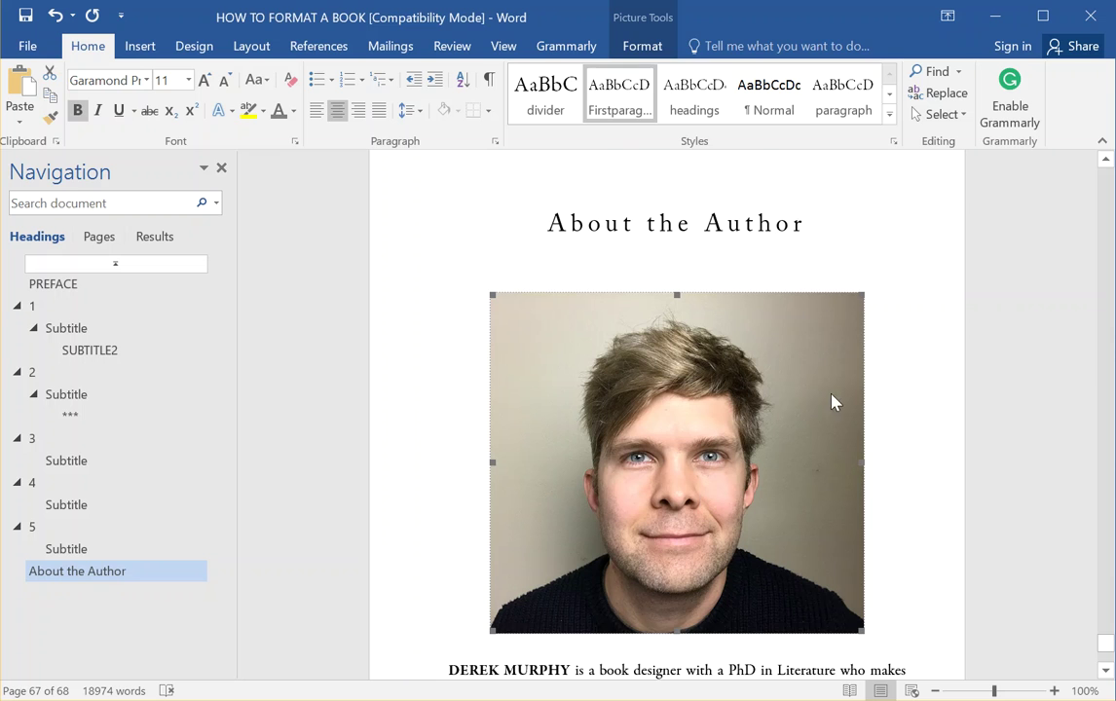
left_click(889, 423)
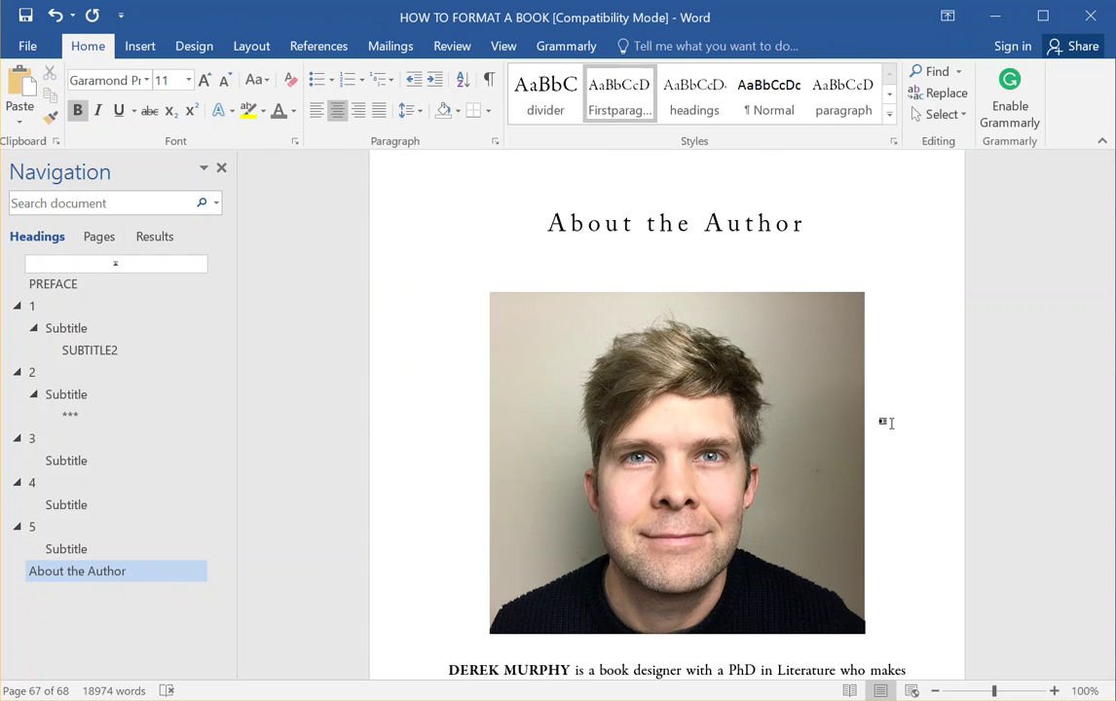
left_click(856, 307)
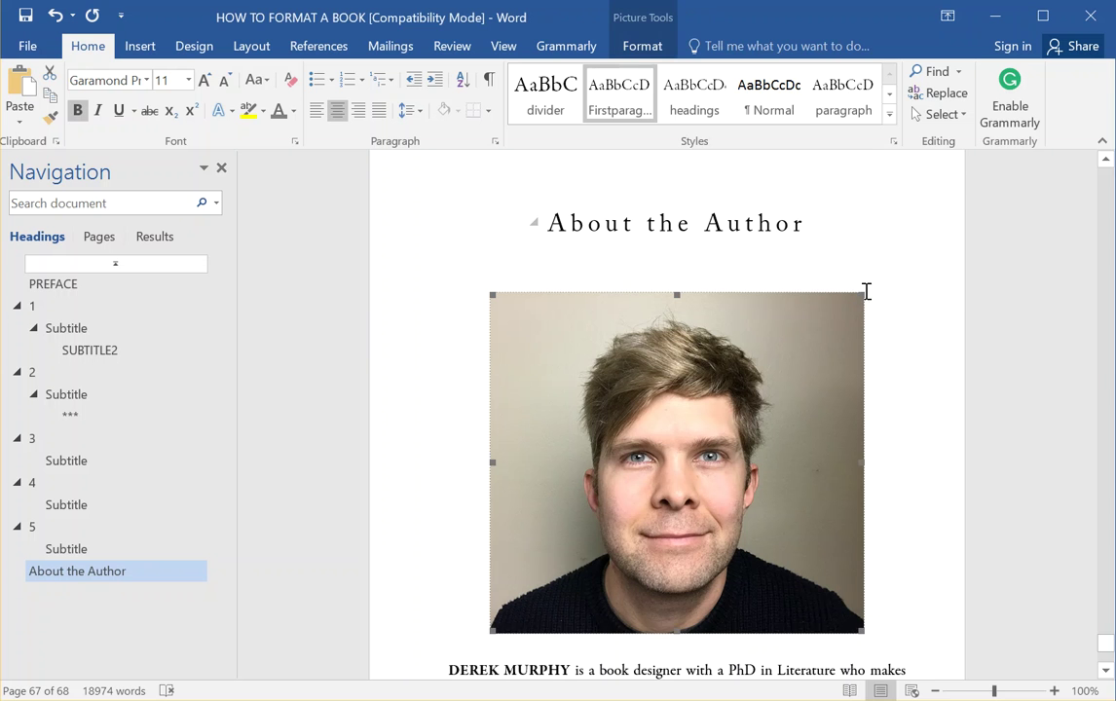
scroll(765, 458, "down", 6)
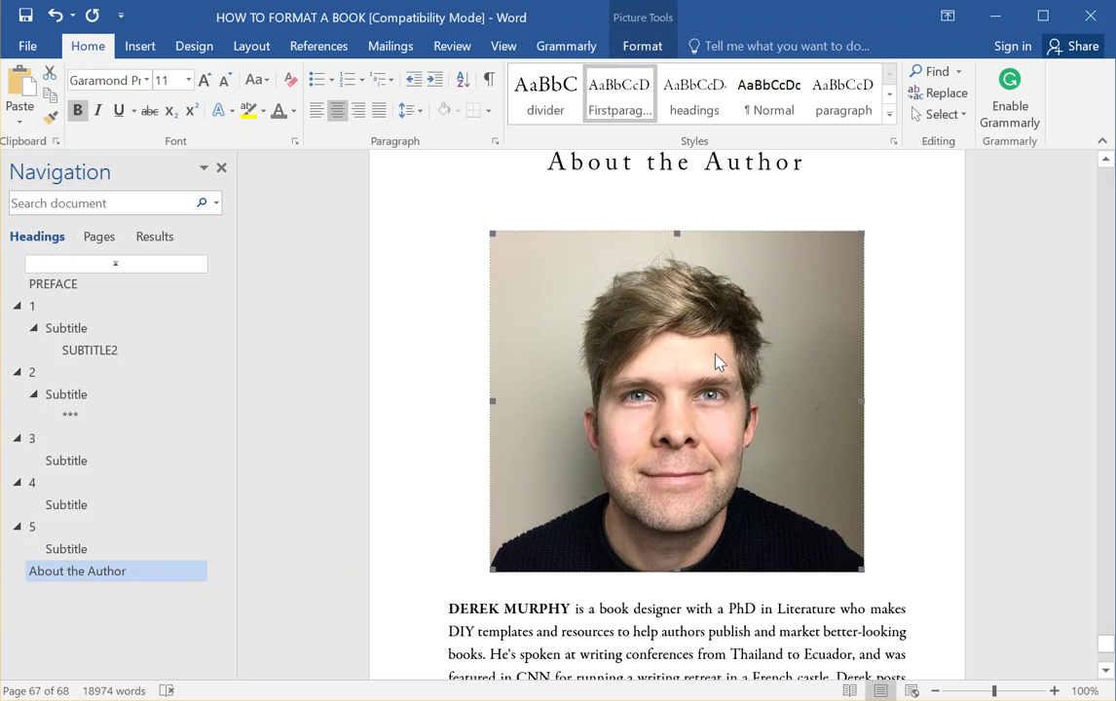
scroll(713, 386, "down", 3)
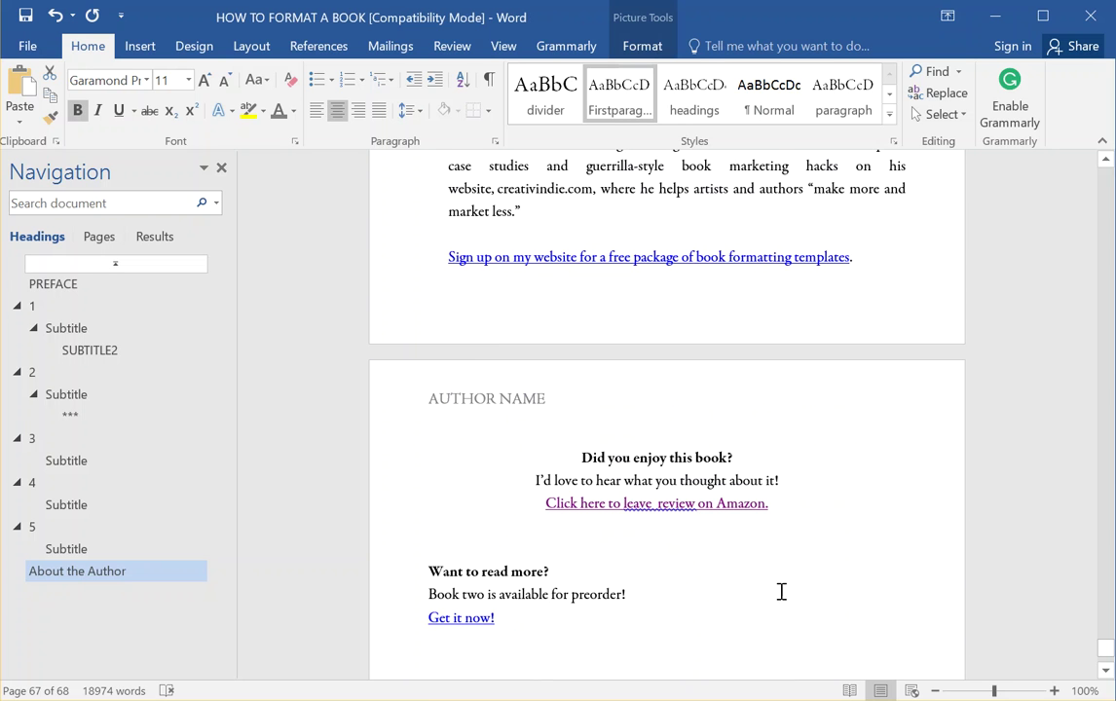
scroll(617, 484, "up", 9)
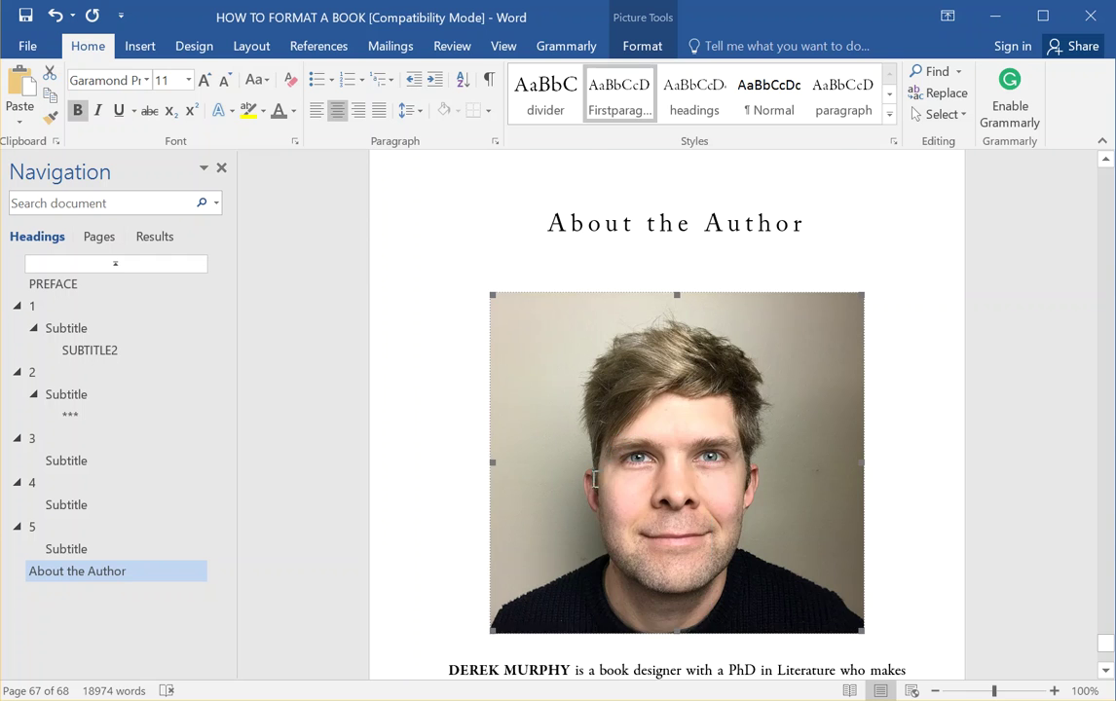
- Scale the portrait to about 1.83 by 2.01 inches and set its position to top left with text wrapping
left_click_drag(596, 480, 617, 450)
double_click(654, 385)
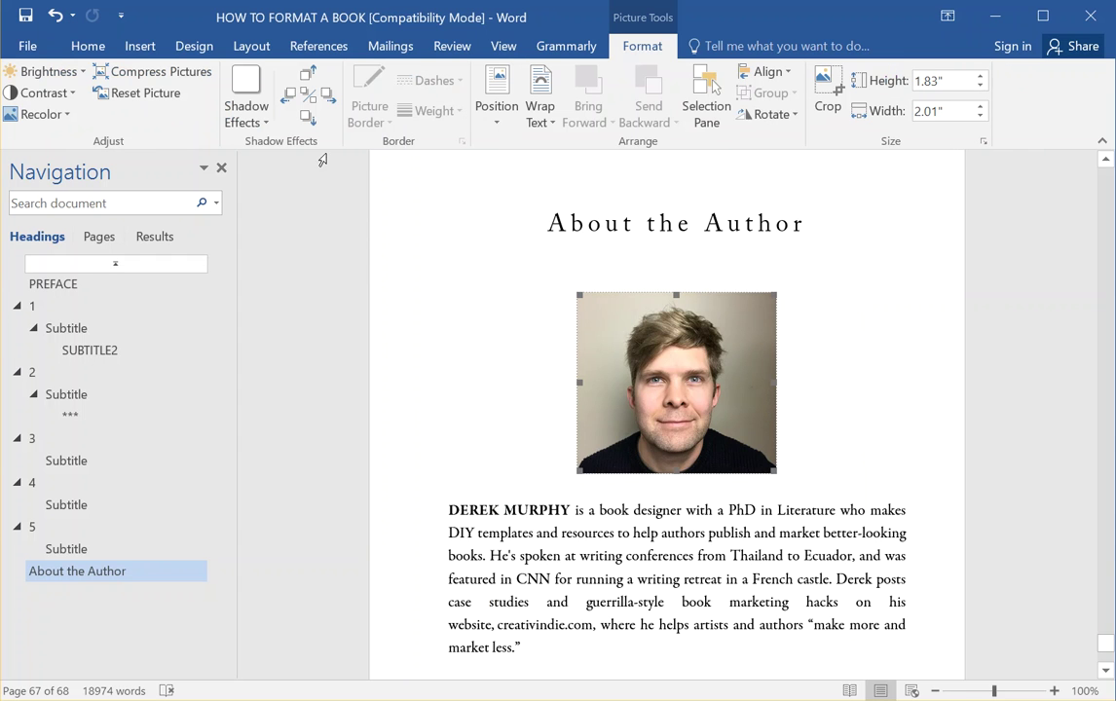
left_click(499, 115)
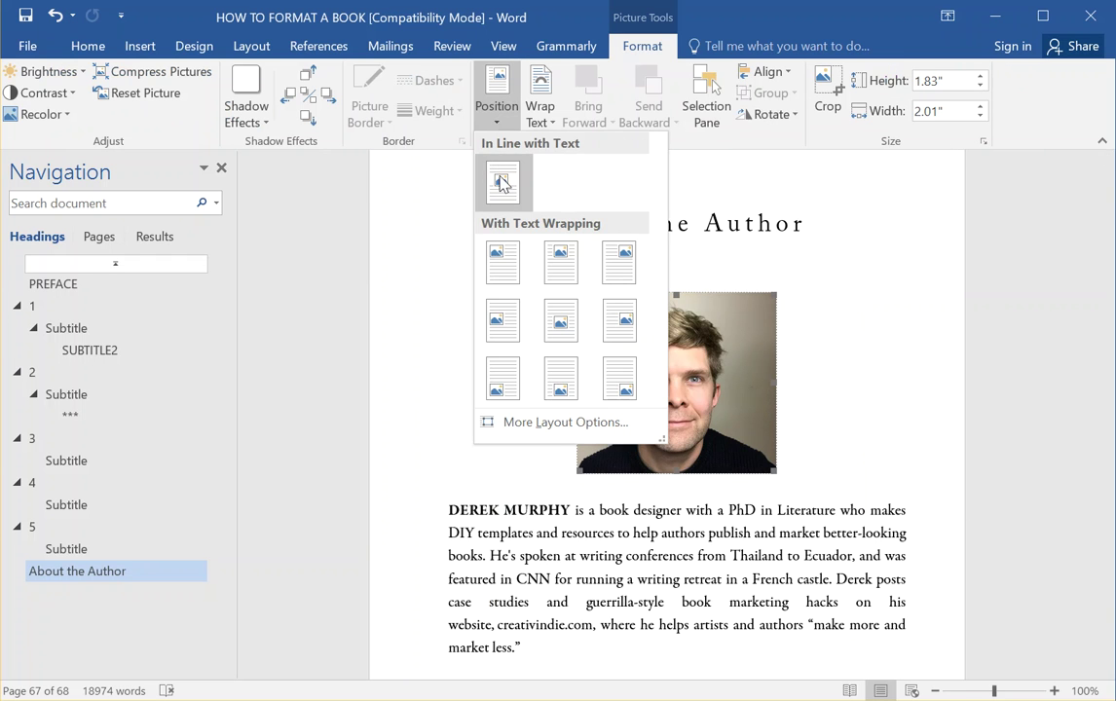
left_click(505, 263)
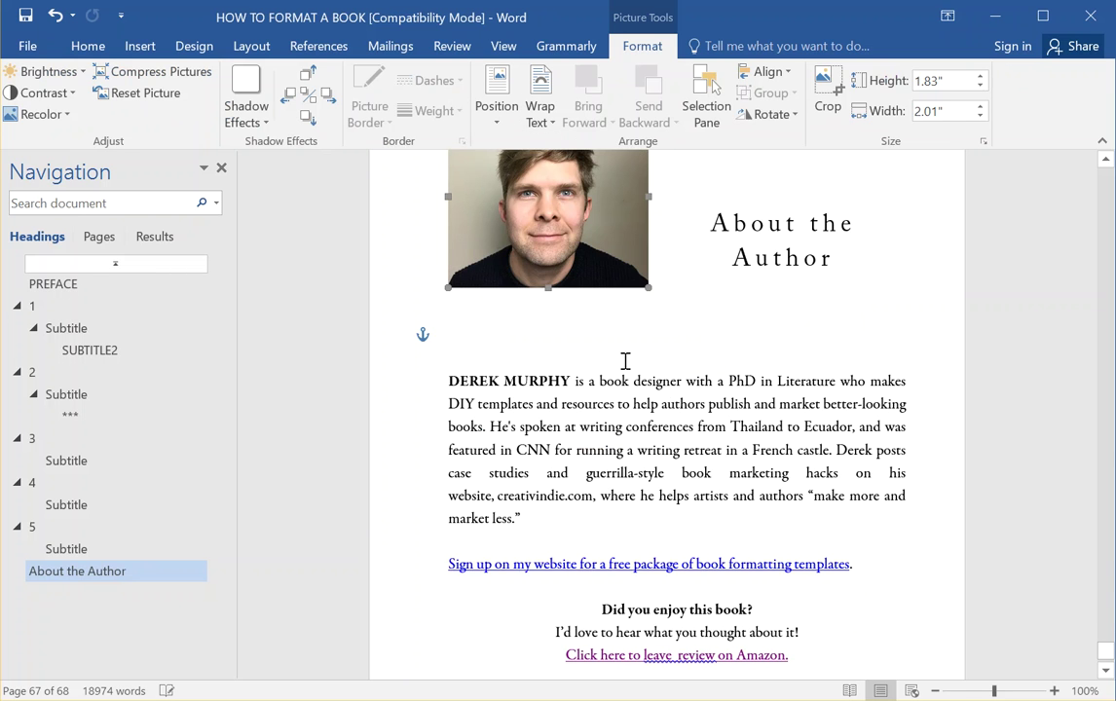
- Place the portrait against the left margin beside the biography's opening lines, scaled down to about 1.29 by 1.41 inches
left_click_drag(558, 355, 536, 580)
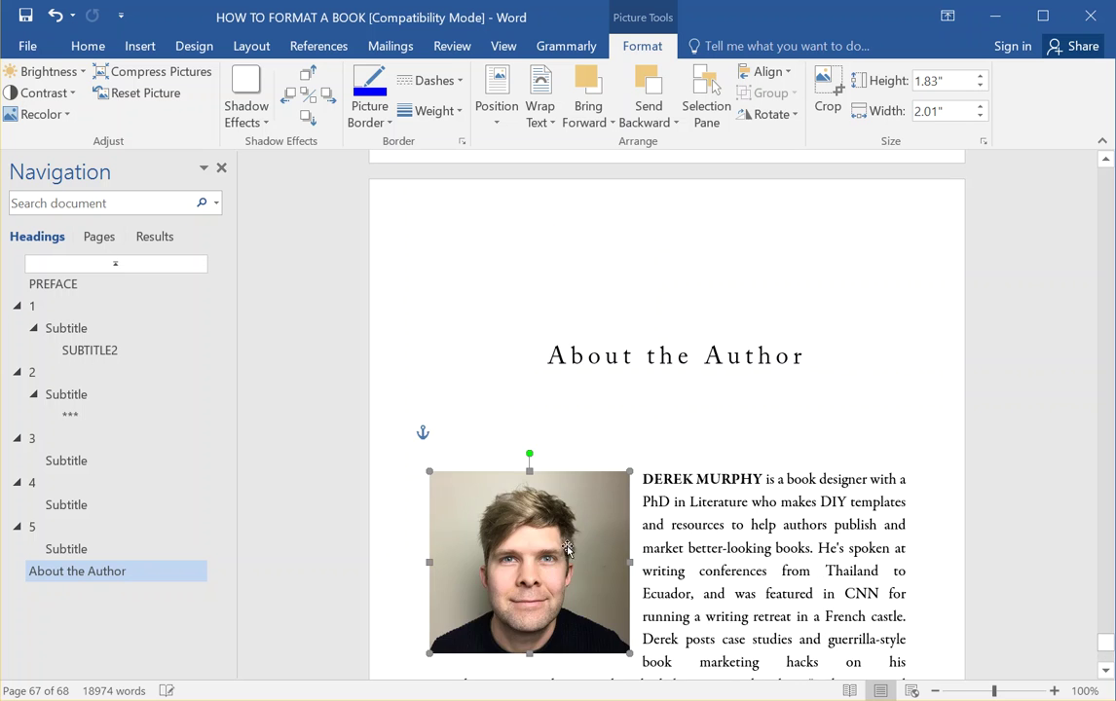
scroll(674, 508, "down", 3)
scroll(633, 502, "down", 3)
scroll(598, 496, "up", 3)
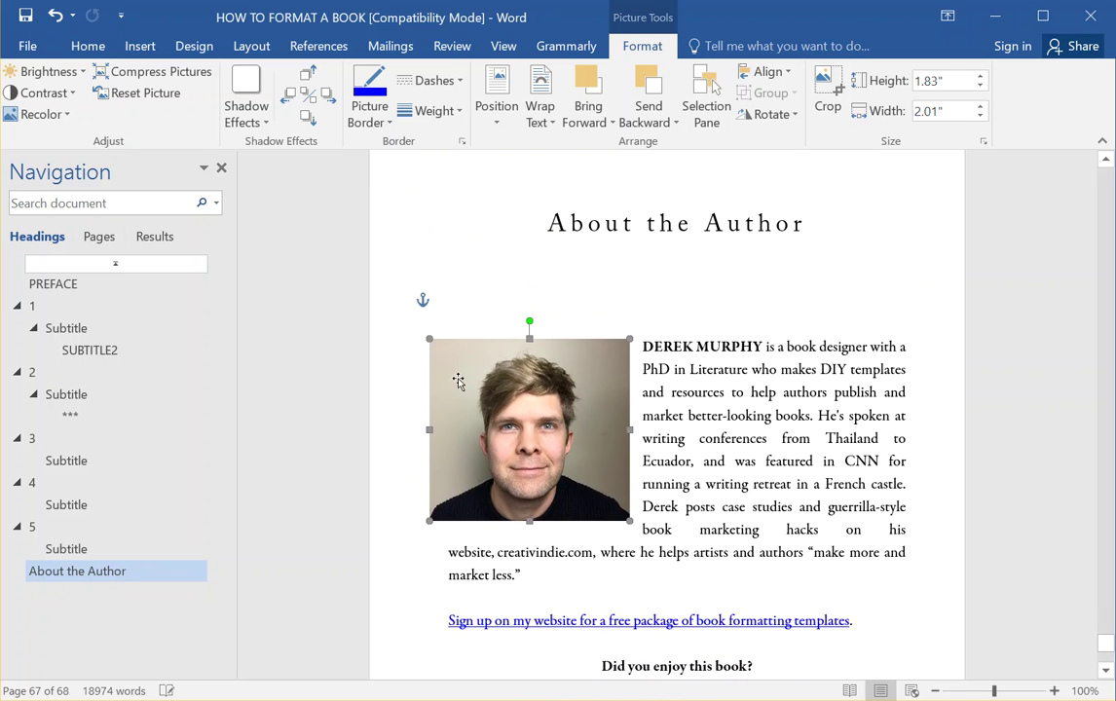
left_click_drag(457, 352, 518, 403)
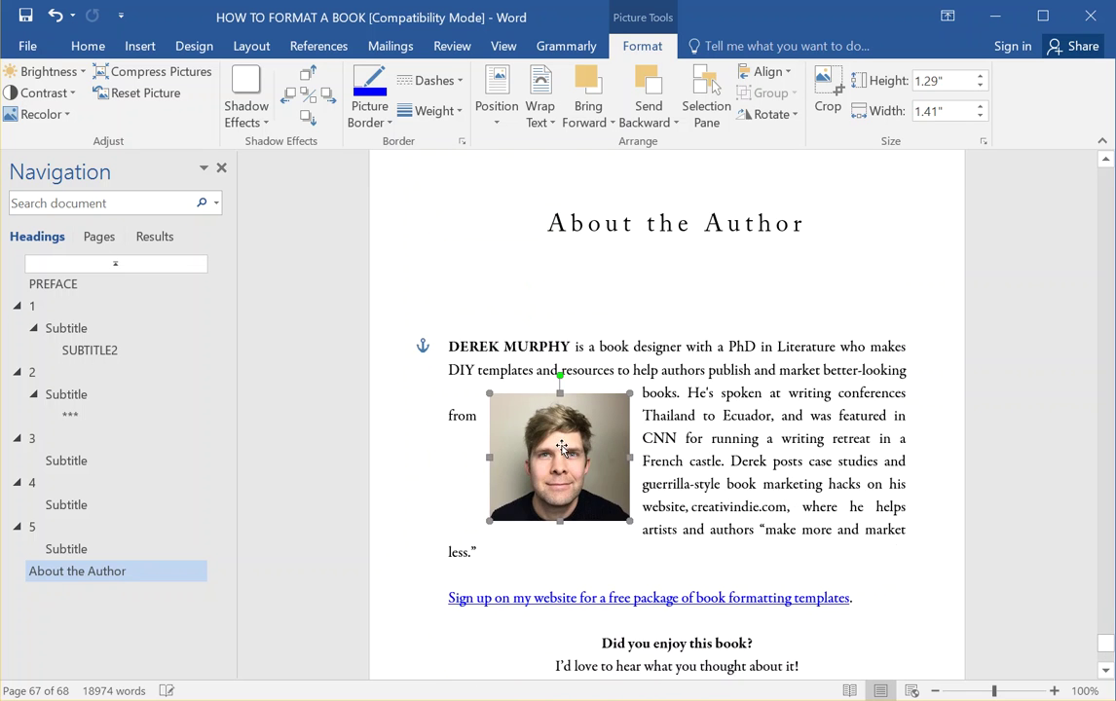
left_click_drag(562, 446, 518, 397)
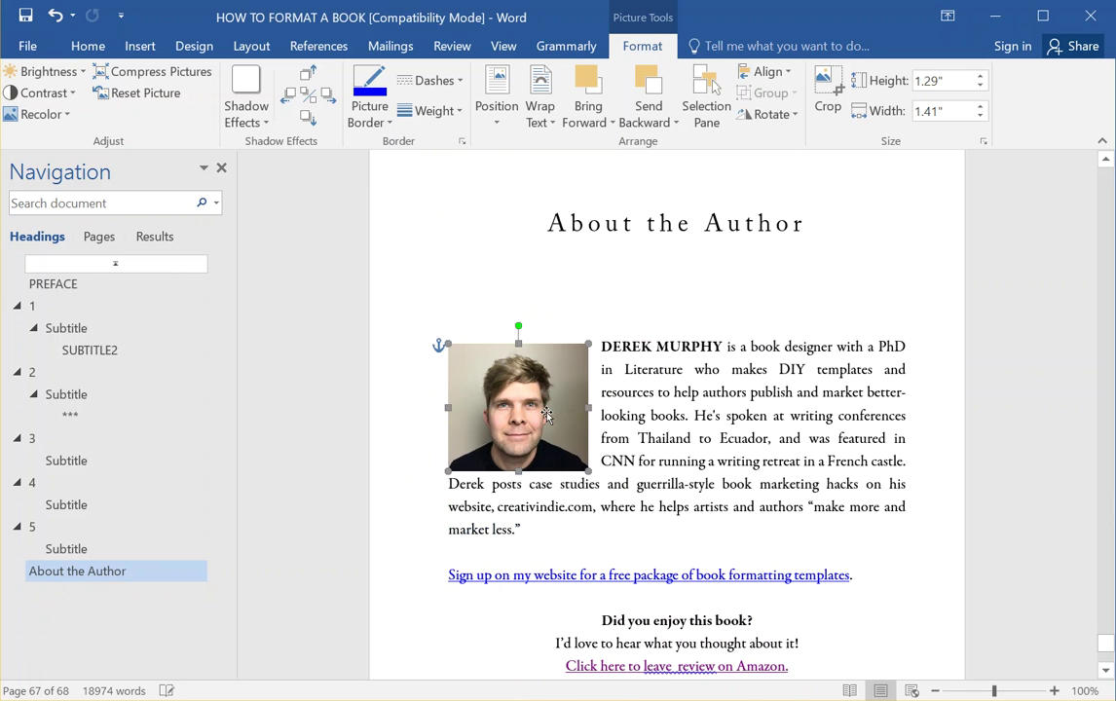
left_click(608, 375)
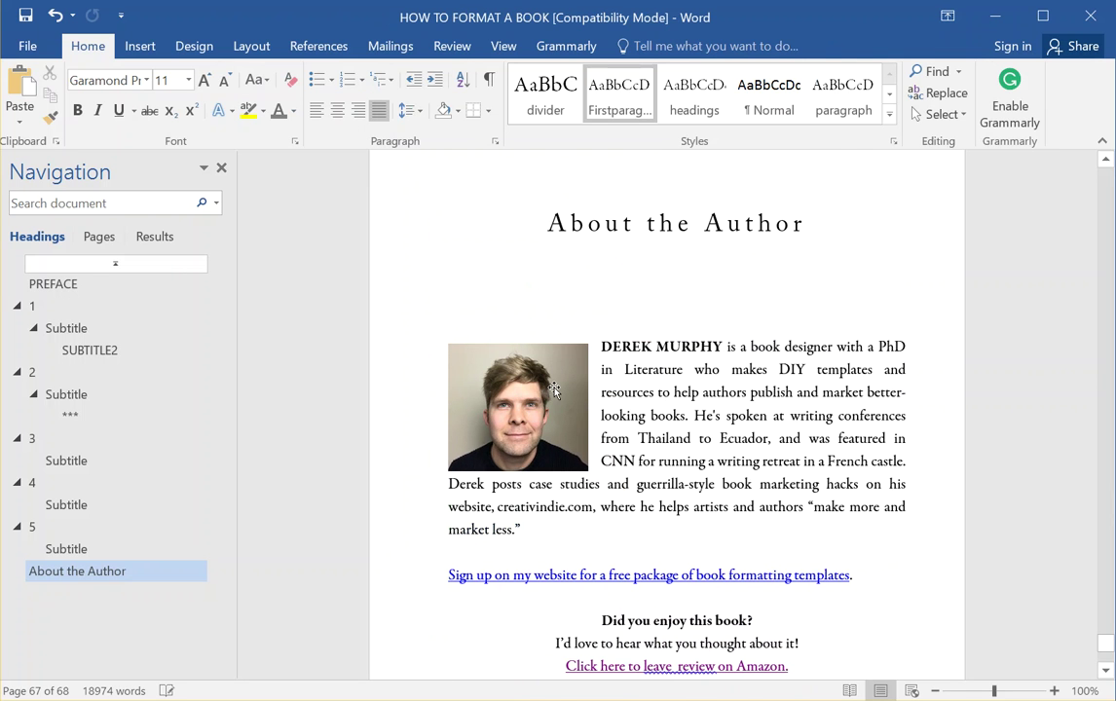
left_click(496, 347)
left_click(614, 351)
- Delete the extra blank line between the About the Author heading and the biography, keeping the heading text intact
scroll(648, 514, "down", 2)
scroll(649, 514, "up", 6)
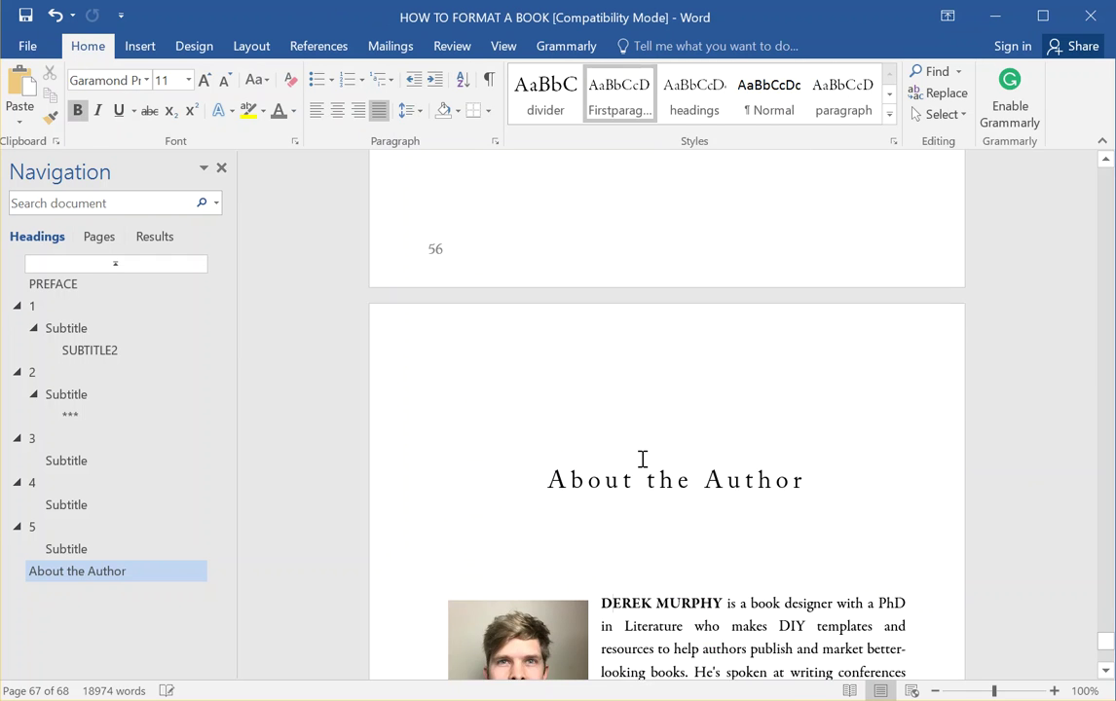
double_click(655, 567)
key("ctrl+z")
key("BackSpace")
key("BackSpace")
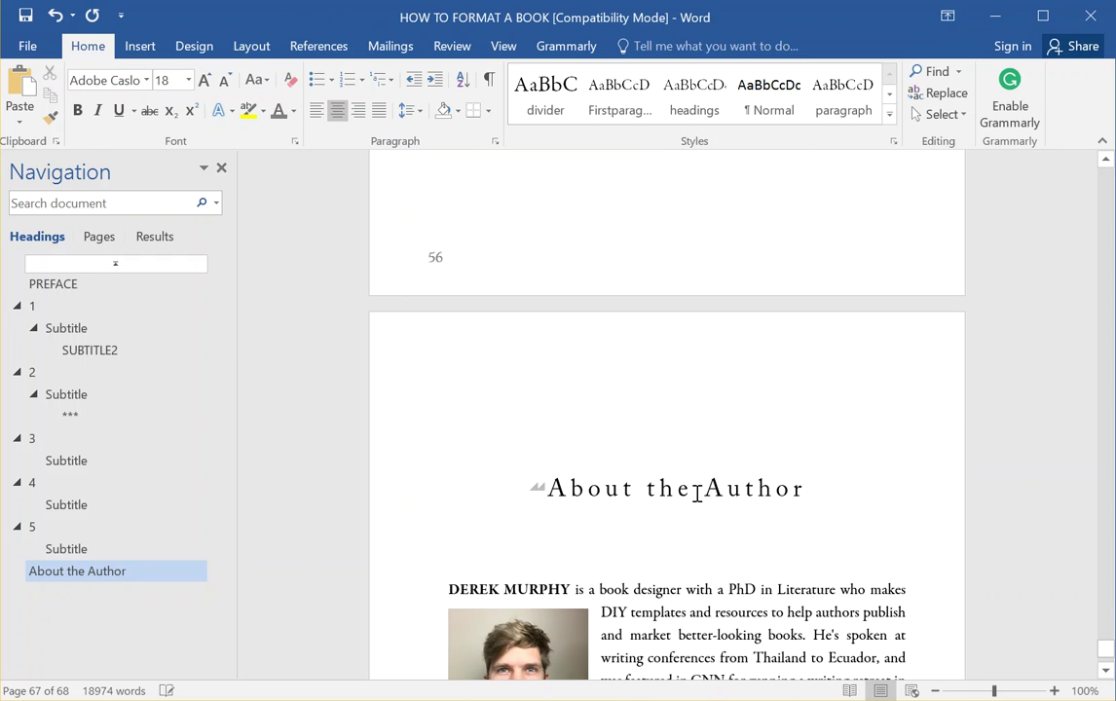
type("r")
- Examine how the wrapped portrait, biography, sign-up link, review request and preorder notice fit on the About the Author page
scroll(750, 482, "down", 3)
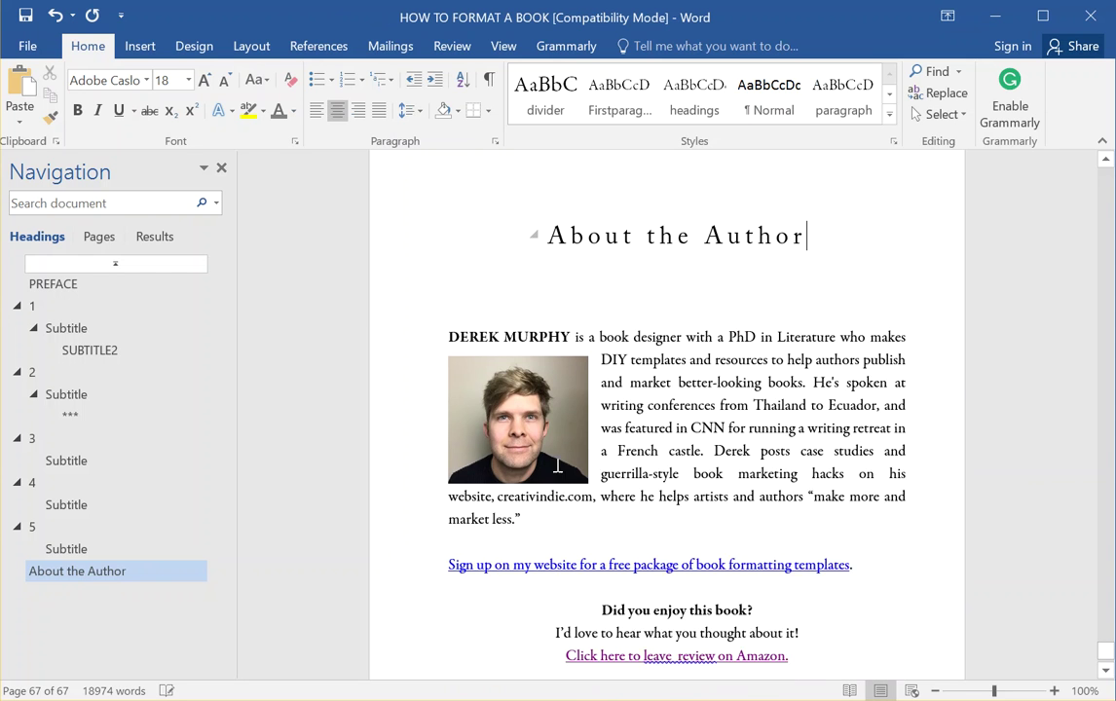
scroll(605, 436, "down", 2)
scroll(605, 437, "down", 2)
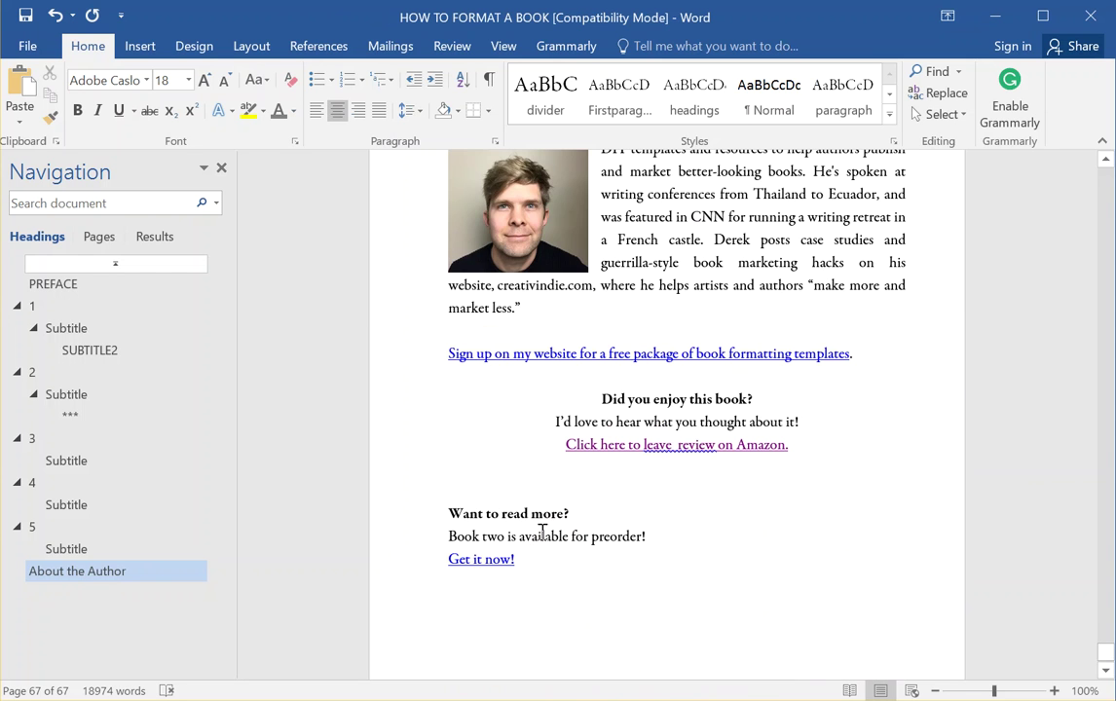
left_click(451, 515)
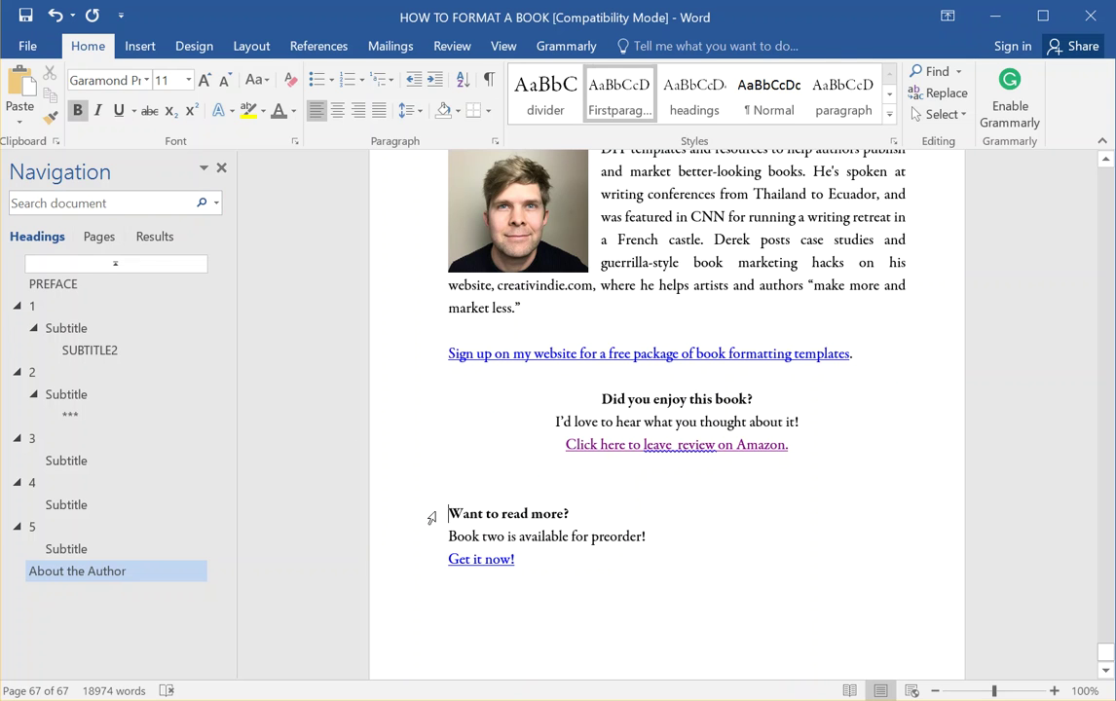
left_click(452, 245)
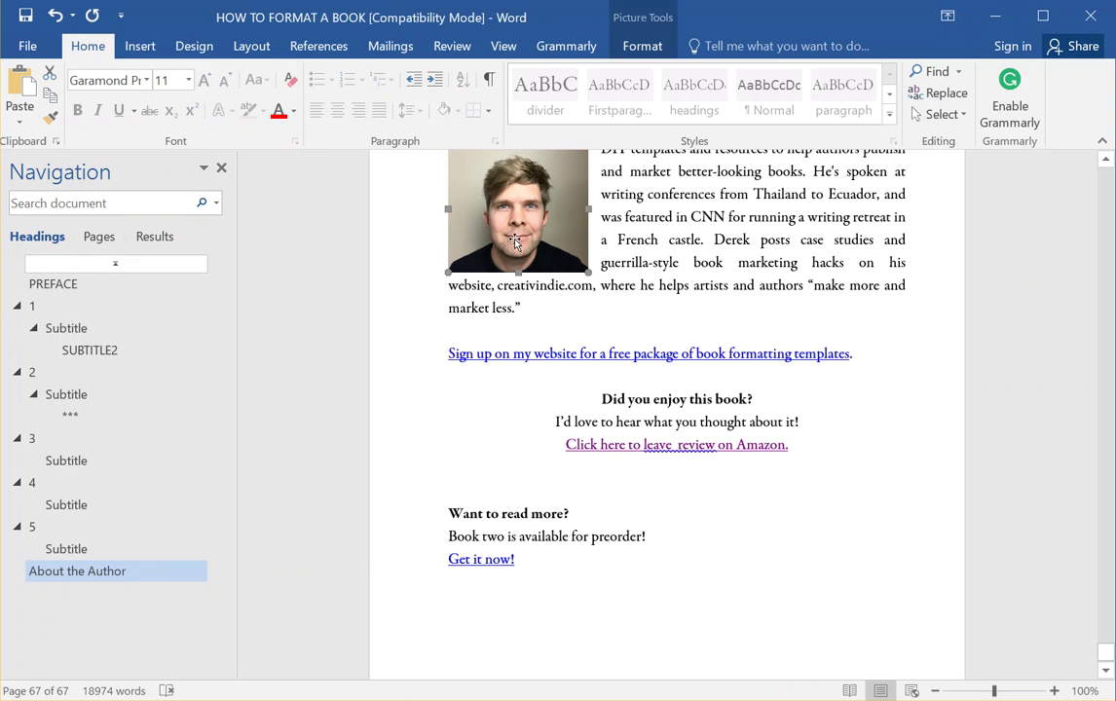
left_click(447, 511)
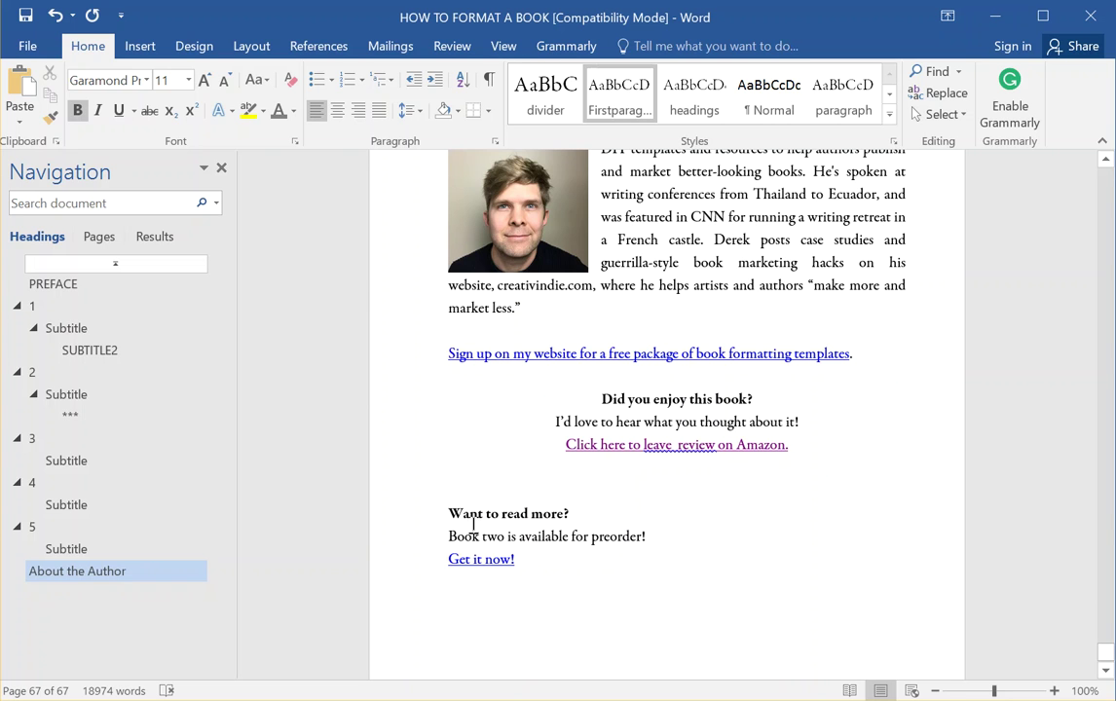
scroll(653, 516, "up", 3)
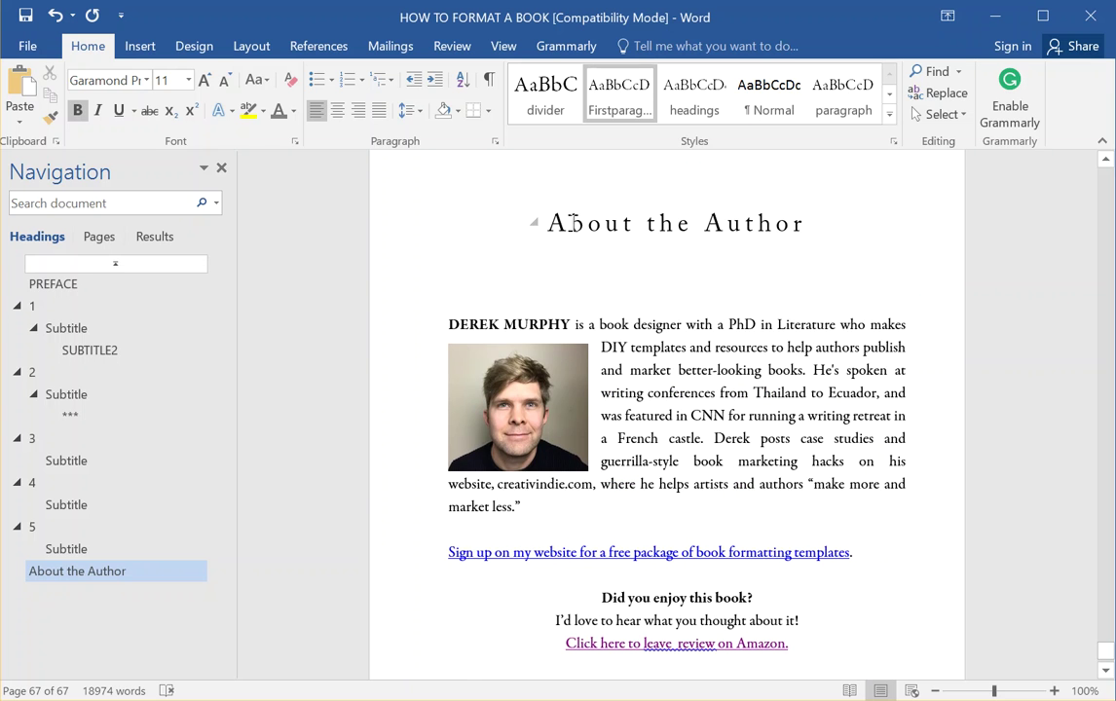
scroll(612, 516, "down", 4)
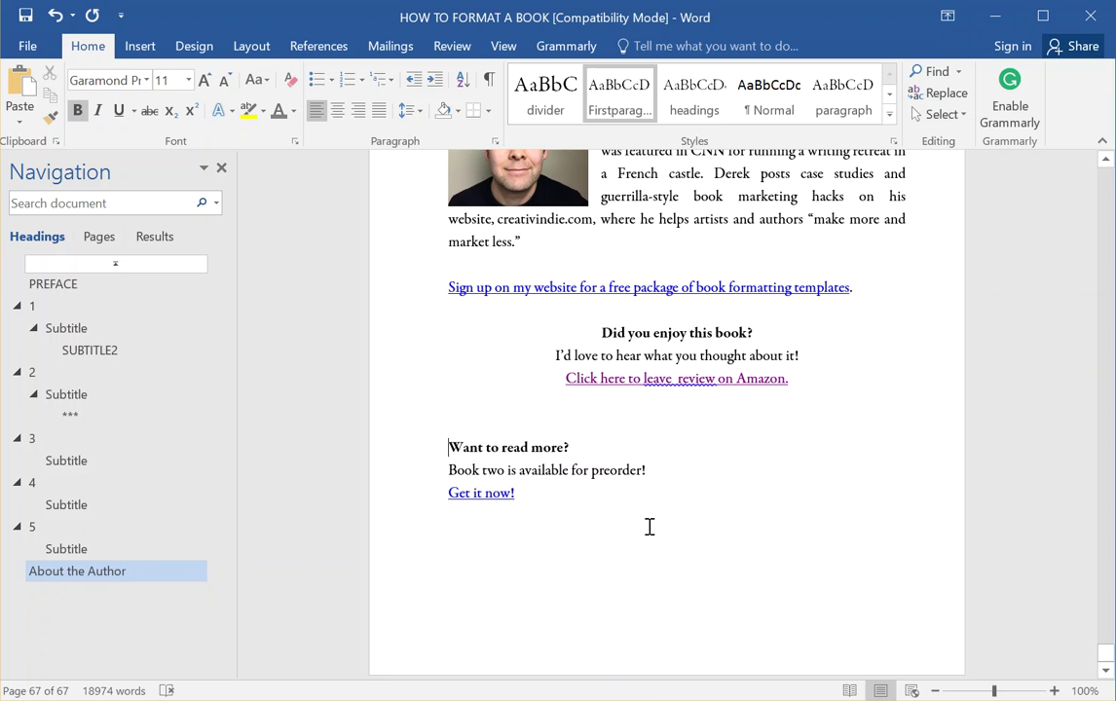
scroll(649, 526, "up", 3)
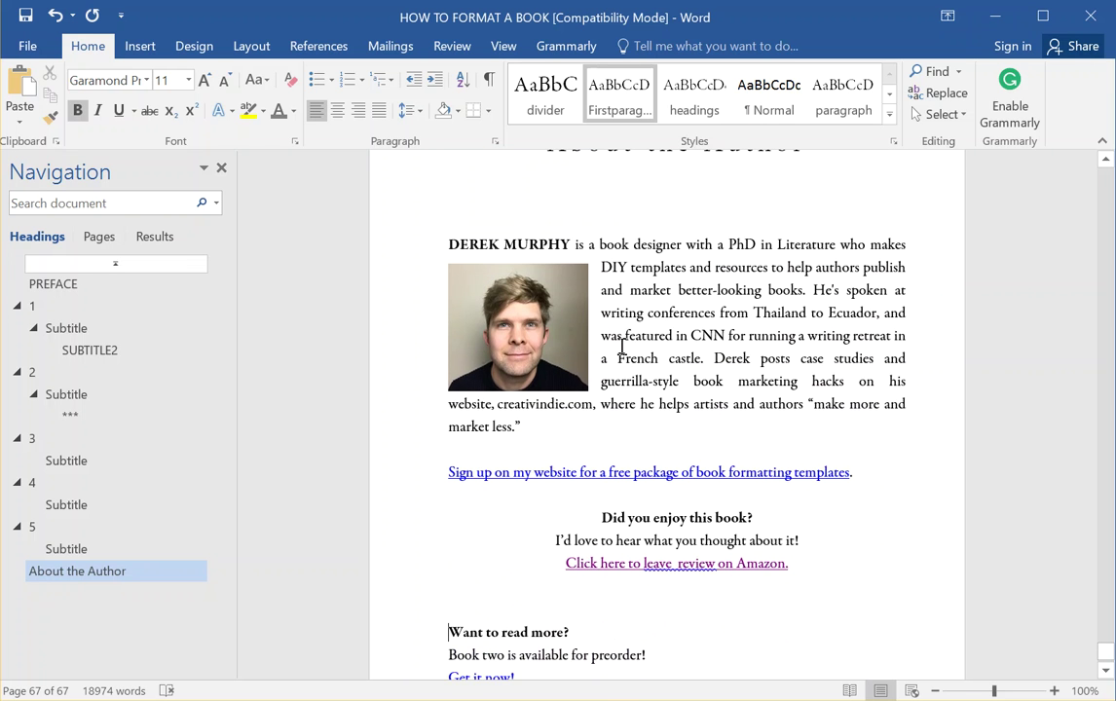
scroll(621, 345, "up", 3)
scroll(748, 468, "down", 2)
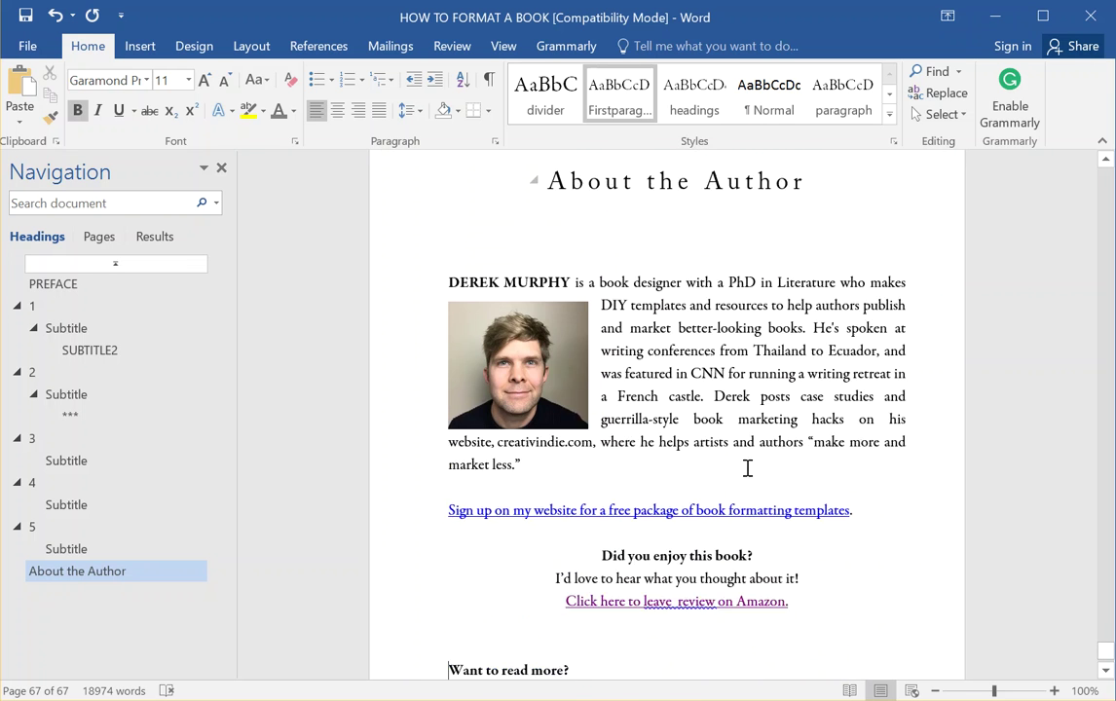
scroll(748, 469, "down", 1)
scroll(725, 543, "down", 1)
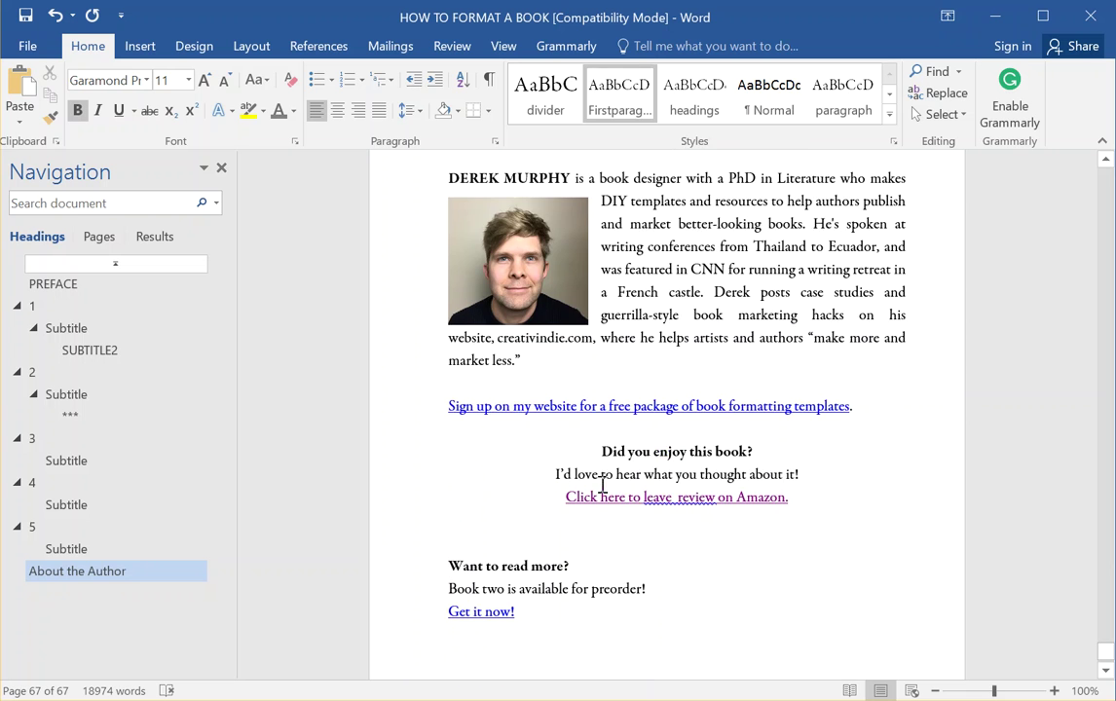
scroll(598, 493, "down", 3)
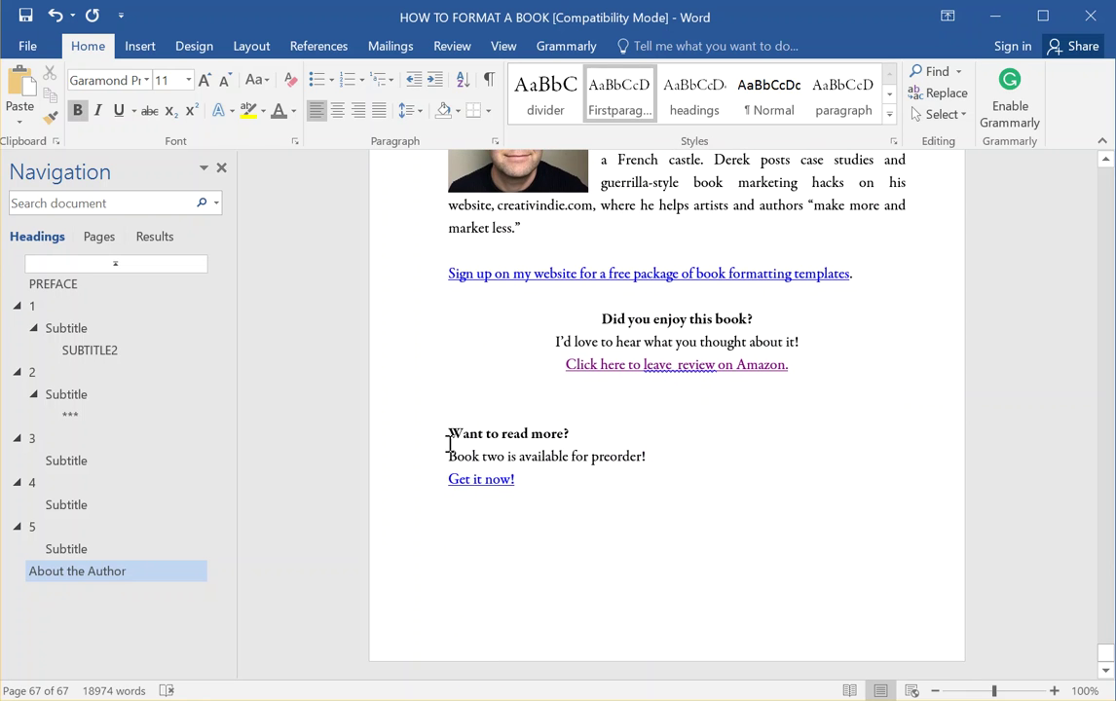
left_click_drag(448, 438, 522, 481)
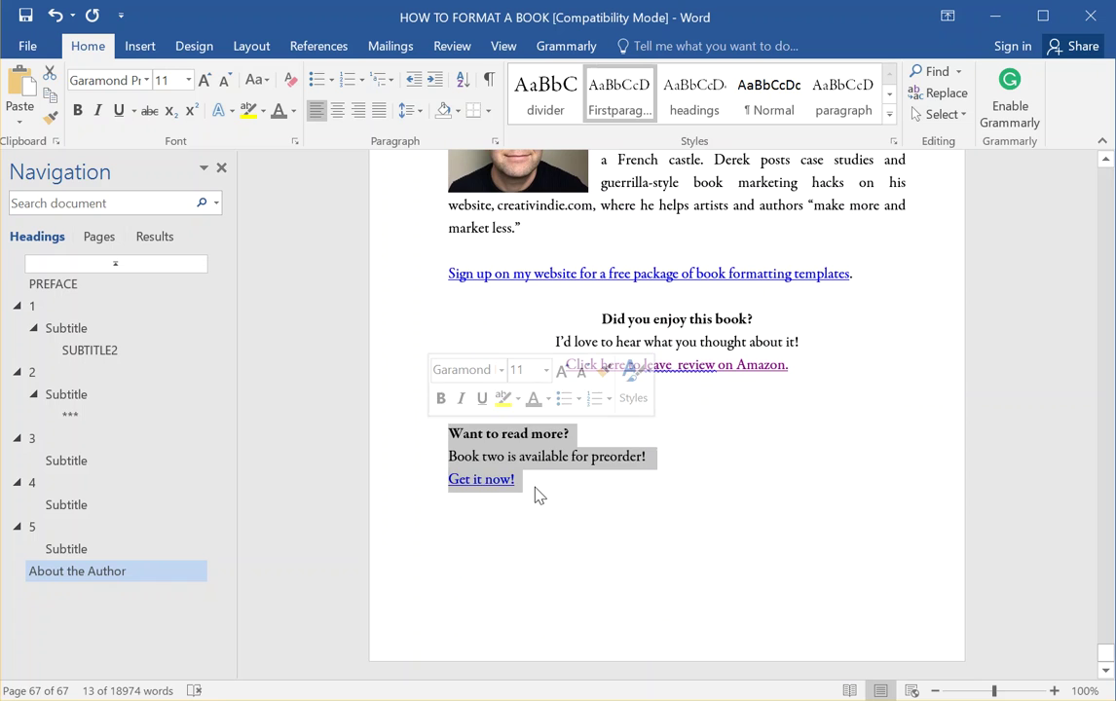
left_click(561, 548)
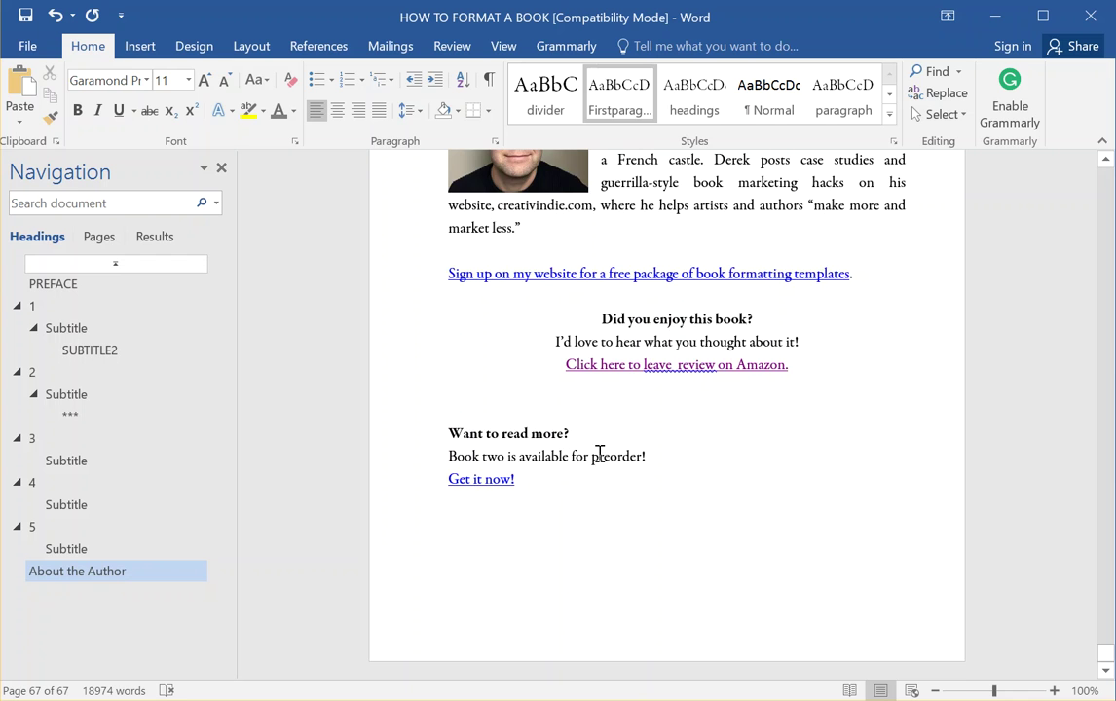
scroll(624, 448, "up", 3)
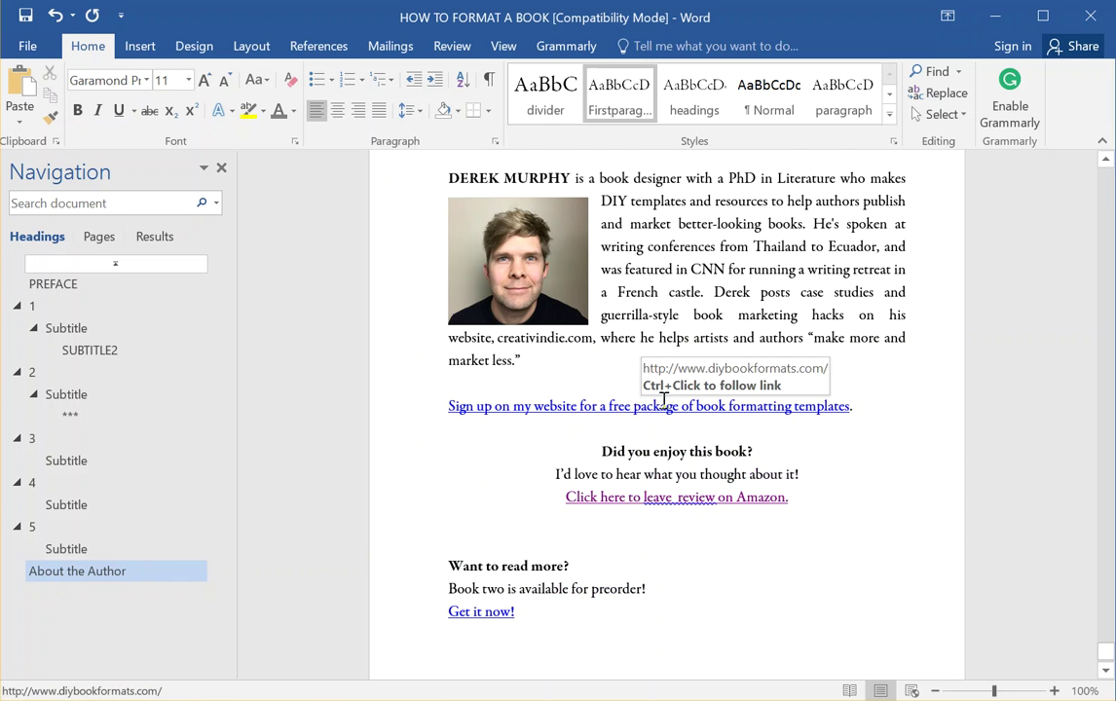
- Replace the linked website sign-up line beneath the biography with the text "Free starter library"
triple_click(876, 406)
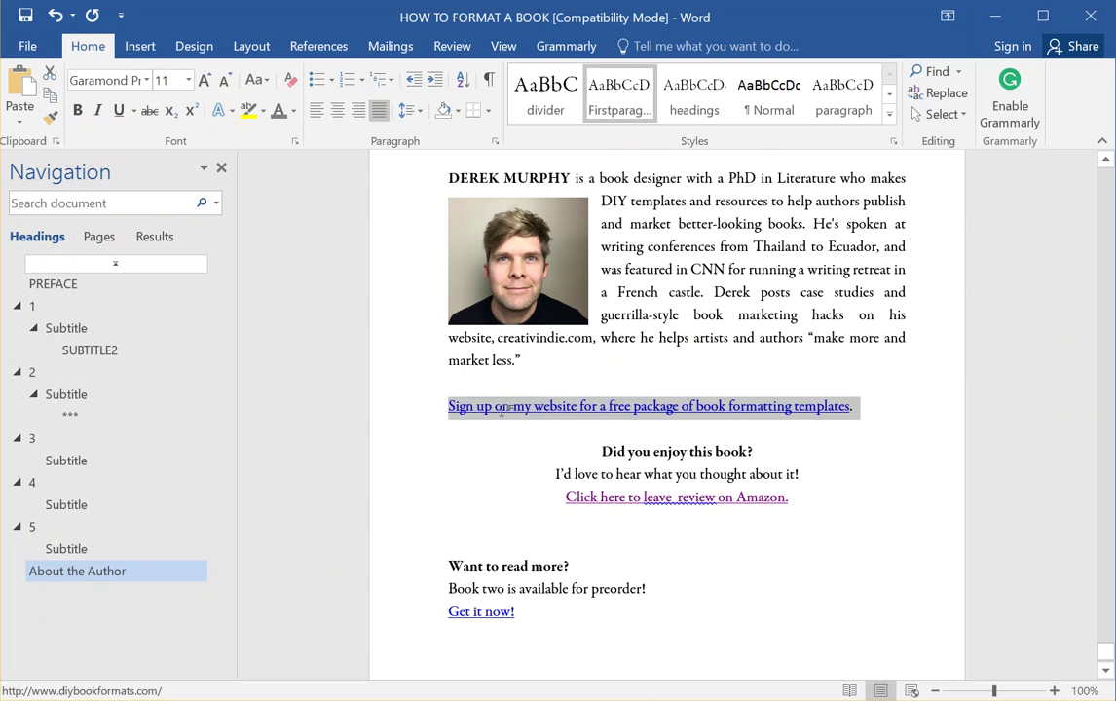
type("Free start")
key("BackSpace")
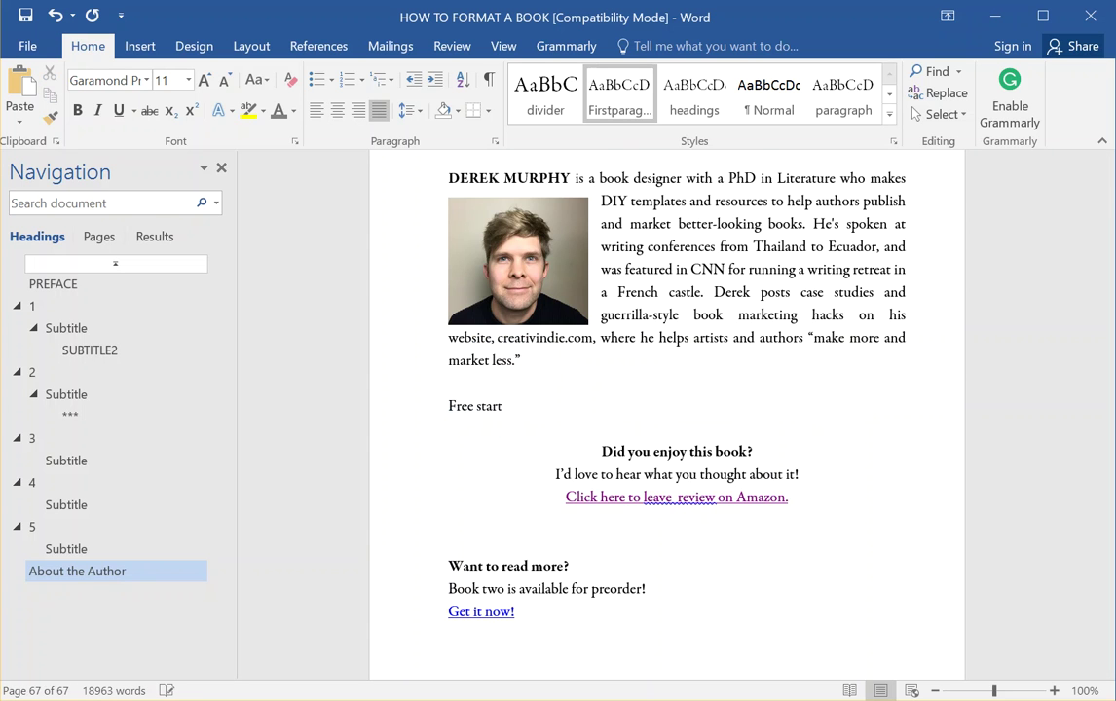
type("er librarry")
key("BackSpace")
key("BackSpace")
key("BackSpace")
type("ry")
left_click_drag(626, 393, 409, 408)
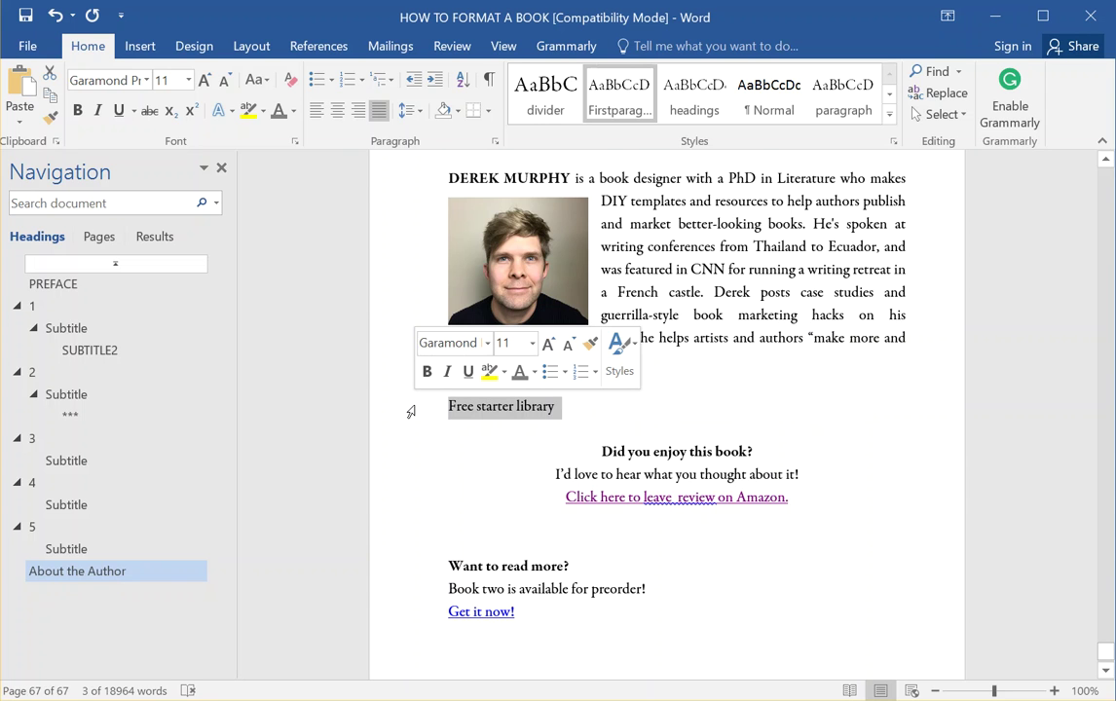
left_click(573, 404)
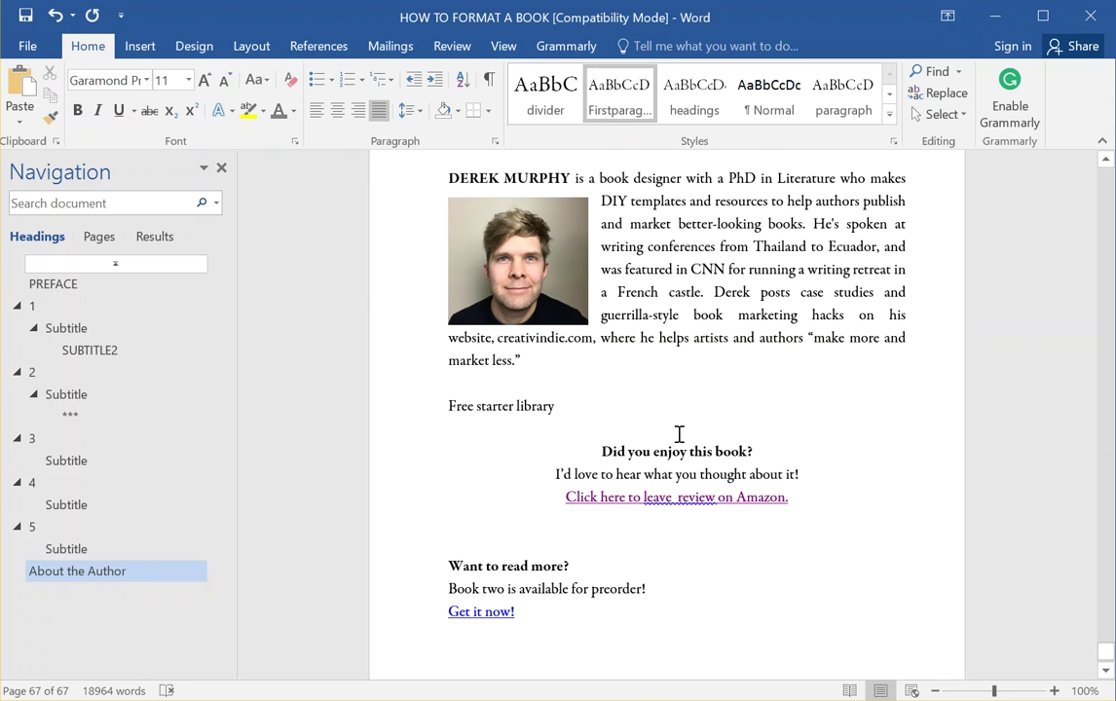
- Review the About the Author page from heading to preorder notice, along with the closing pages of chapter 5
scroll(672, 431, "up", 3)
scroll(667, 428, "down", 6)
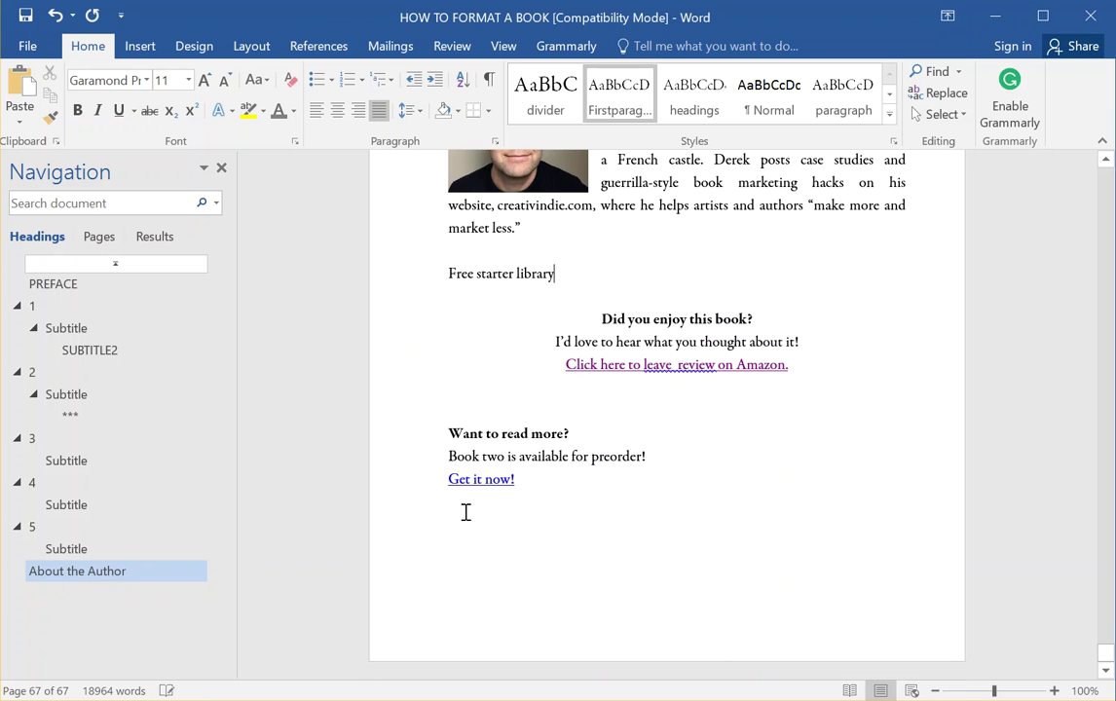
scroll(586, 488, "up", 12)
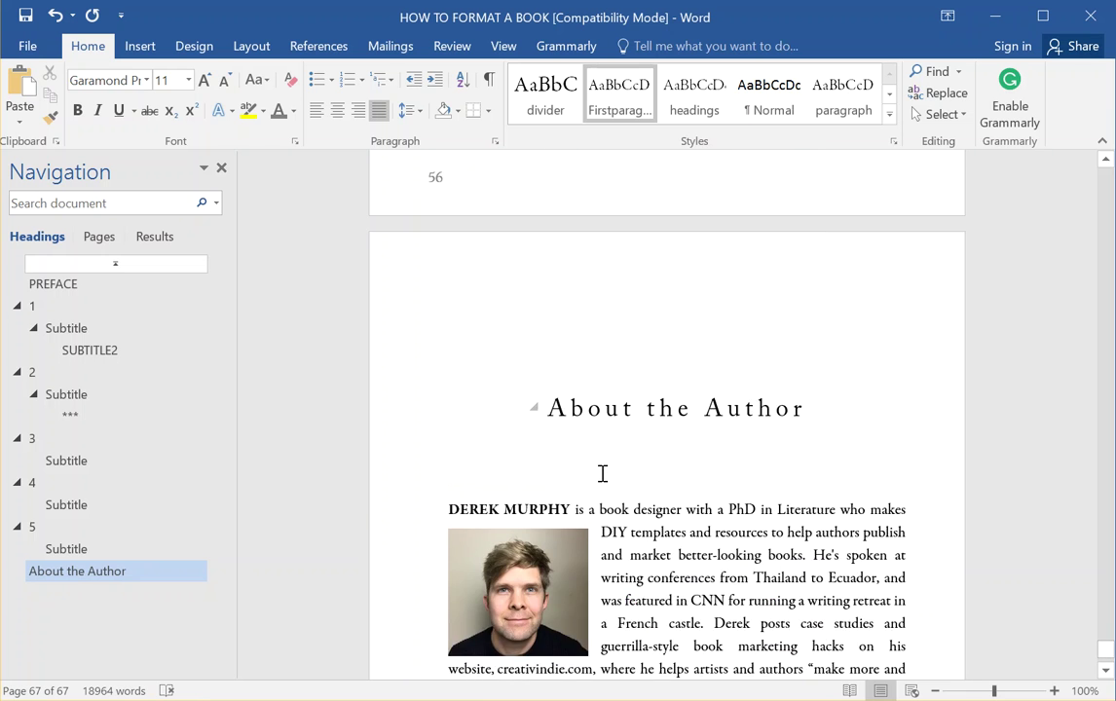
scroll(617, 457, "down", 3)
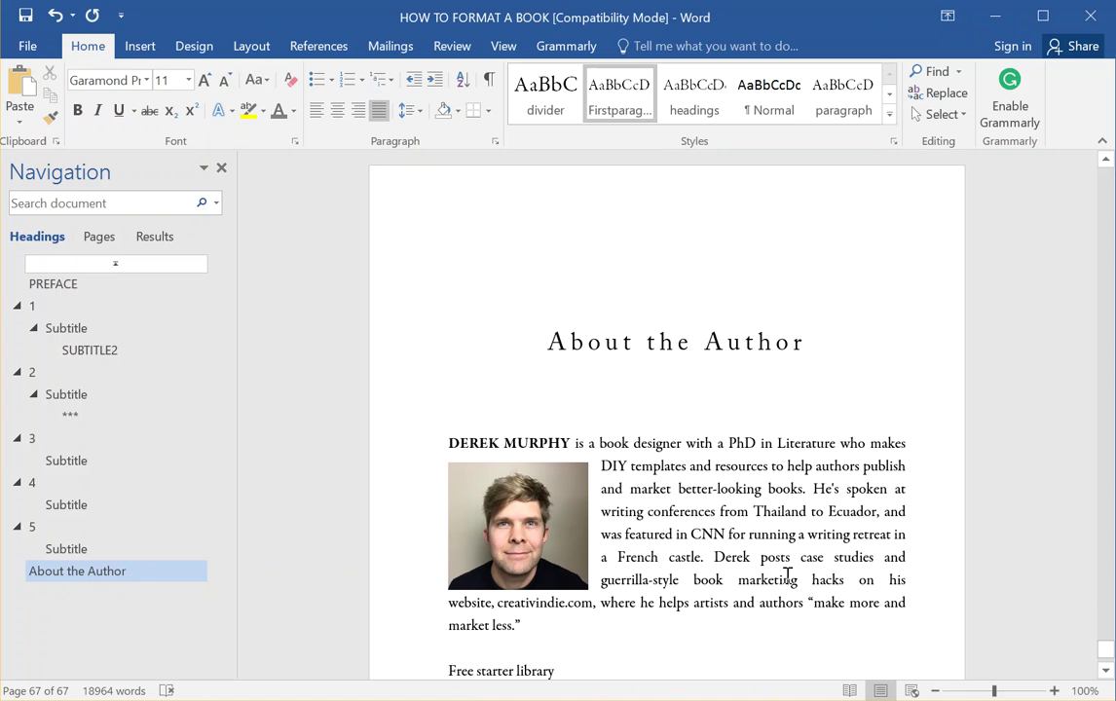
scroll(772, 545, "down", 3)
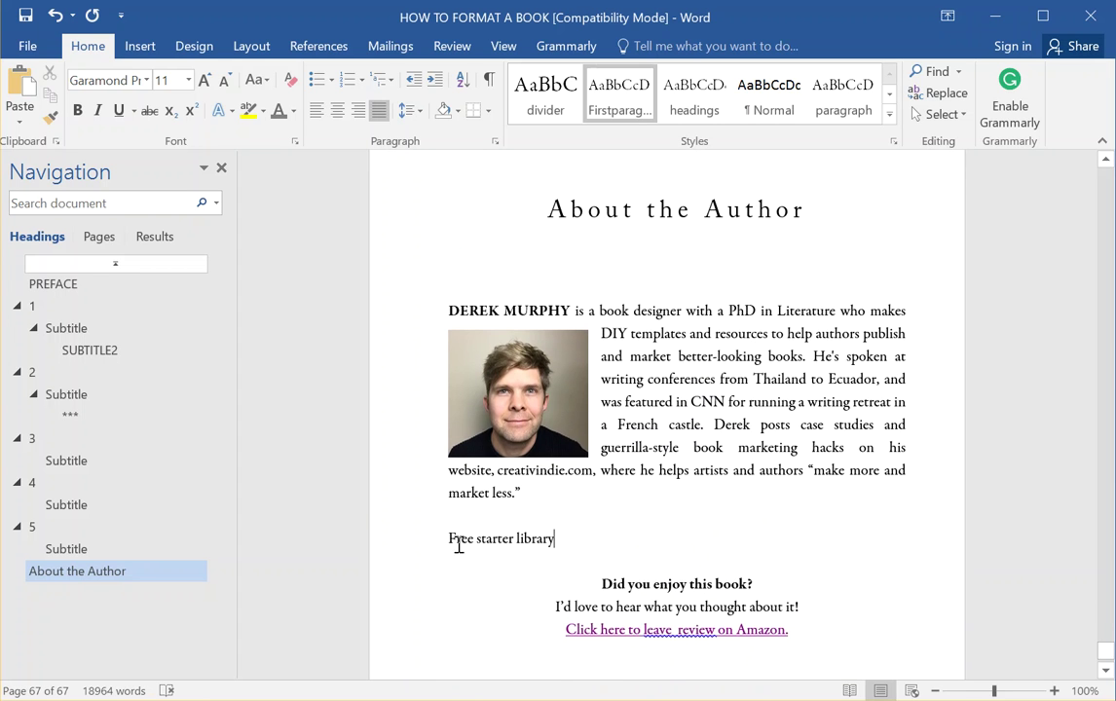
scroll(628, 563, "down", 3)
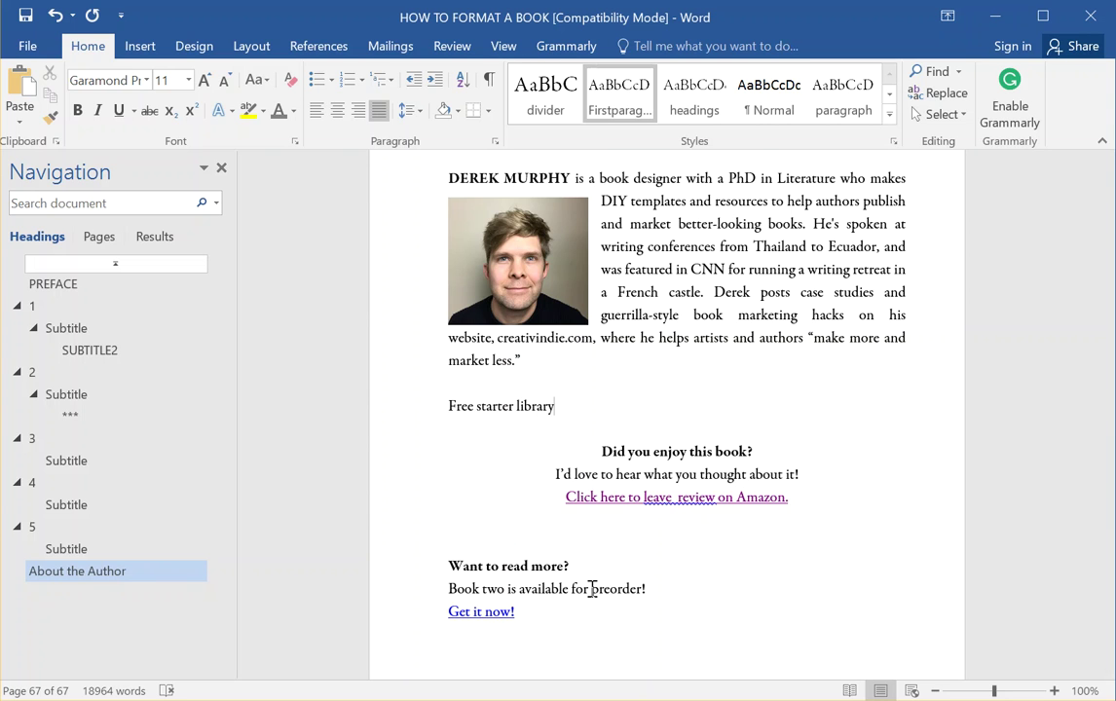
left_click(774, 555)
left_click(738, 568)
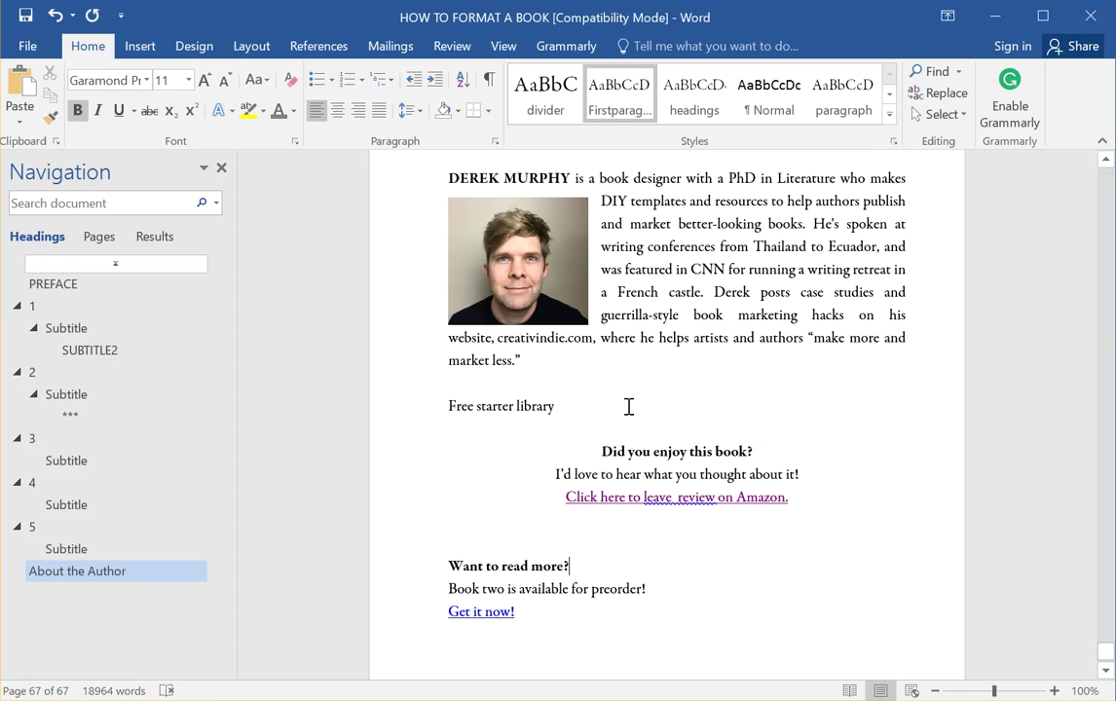
scroll(638, 400, "up", 2)
scroll(647, 409, "up", 15)
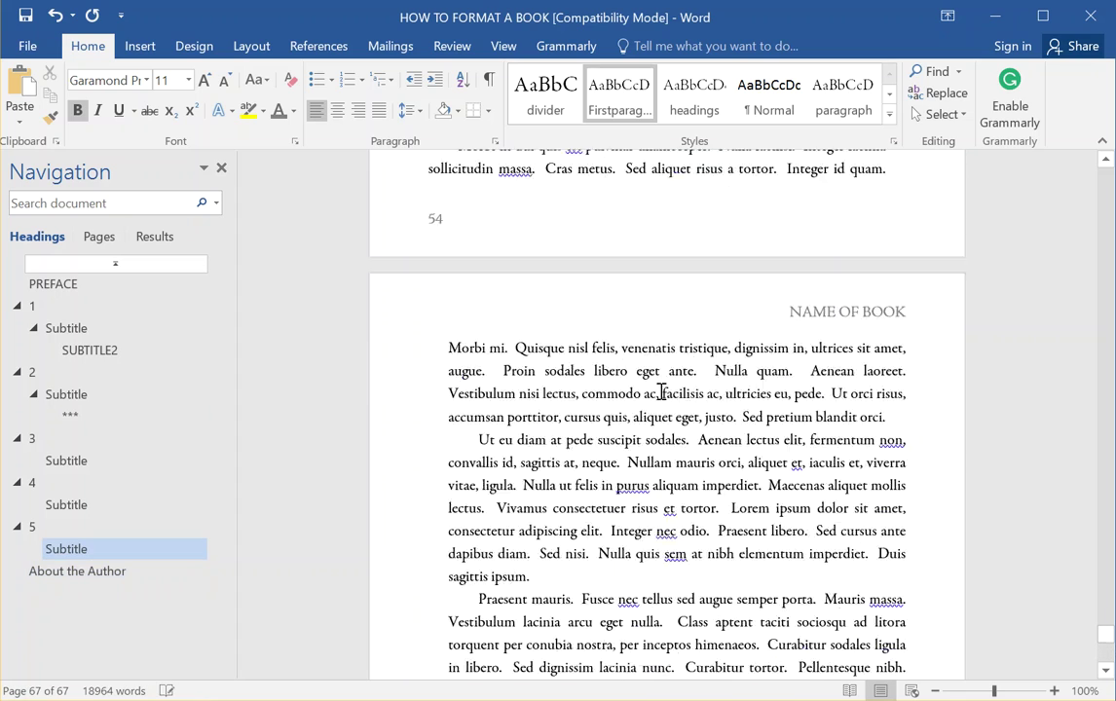